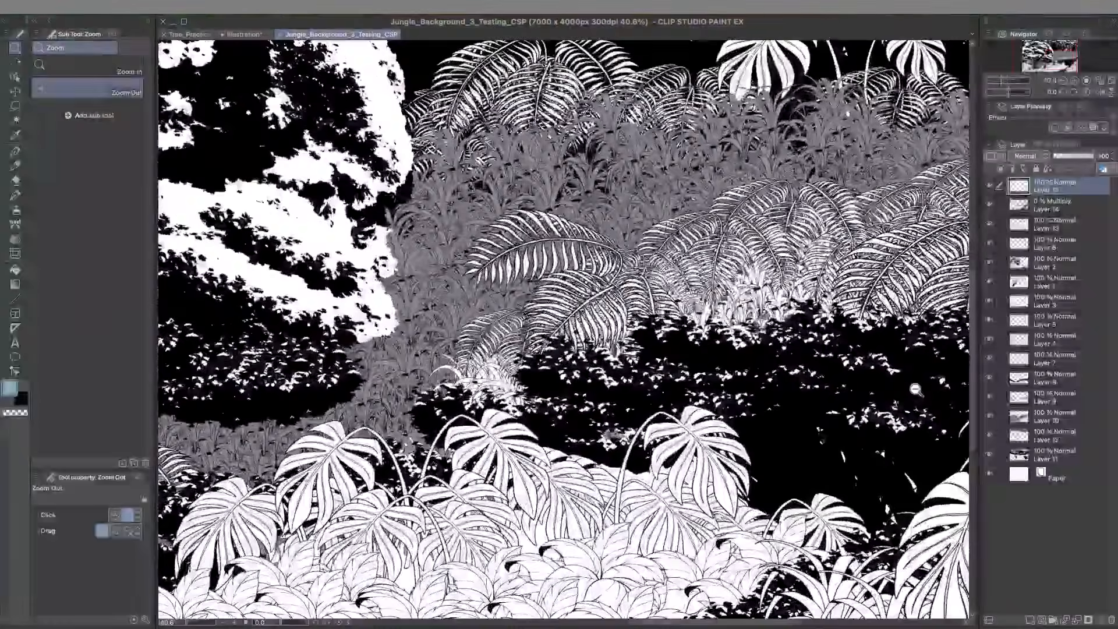
Examine the foliage, tree and undergrowth of the jungle background artwork at several magnifications.
{"action": "left_click_drag", "start_coordinate": [660, 394], "coordinate": [643, 394]}
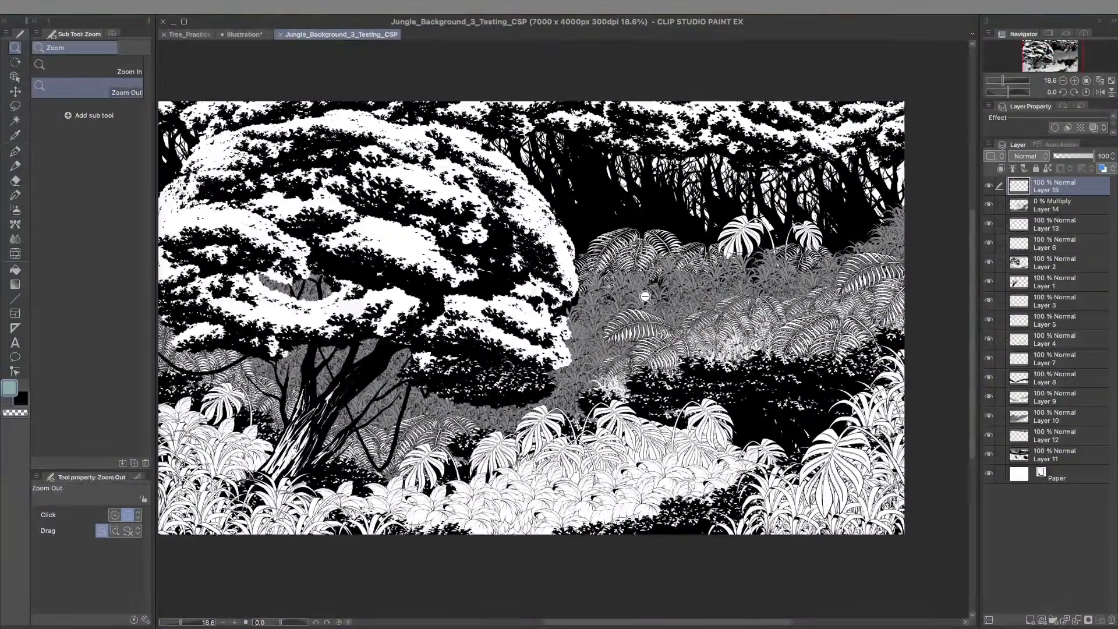
{"action": "mouse_move", "coordinate": [661, 329]}
{"action": "left_mouse_down"}
{"action": "mouse_move", "coordinate": [716, 337]}
{"action": "mouse_move", "coordinate": [667, 345]}
{"action": "mouse_move", "coordinate": [664, 333]}
{"action": "left_mouse_up"}
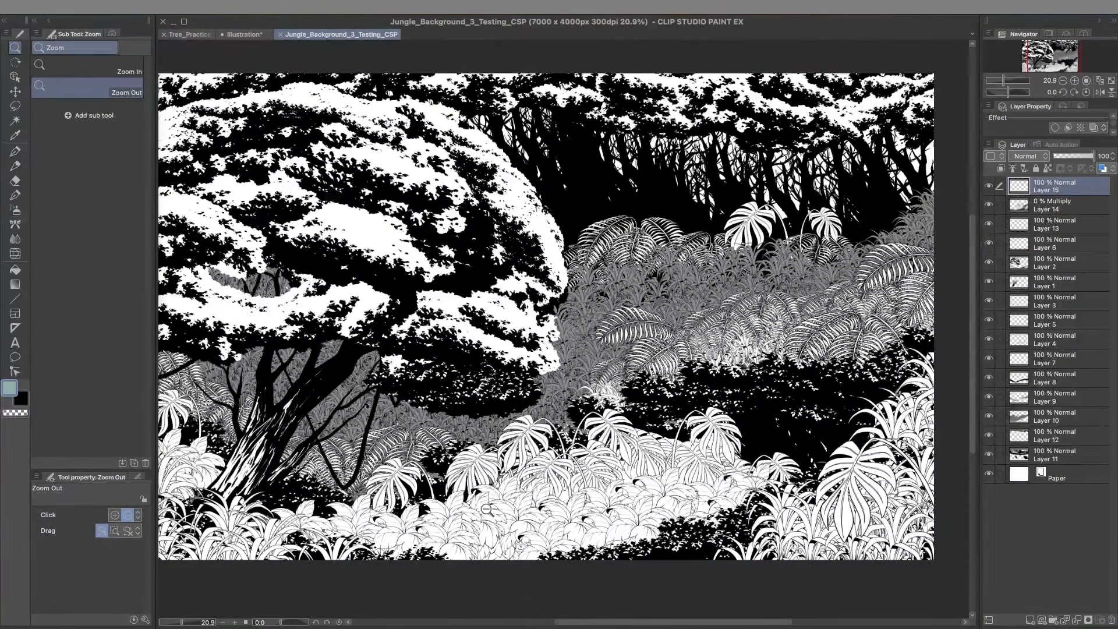
{"action": "mouse_move", "coordinate": [237, 403]}
{"action": "left_mouse_down"}
{"action": "mouse_move", "coordinate": [326, 403]}
{"action": "mouse_move", "coordinate": [240, 406]}
{"action": "left_mouse_up"}
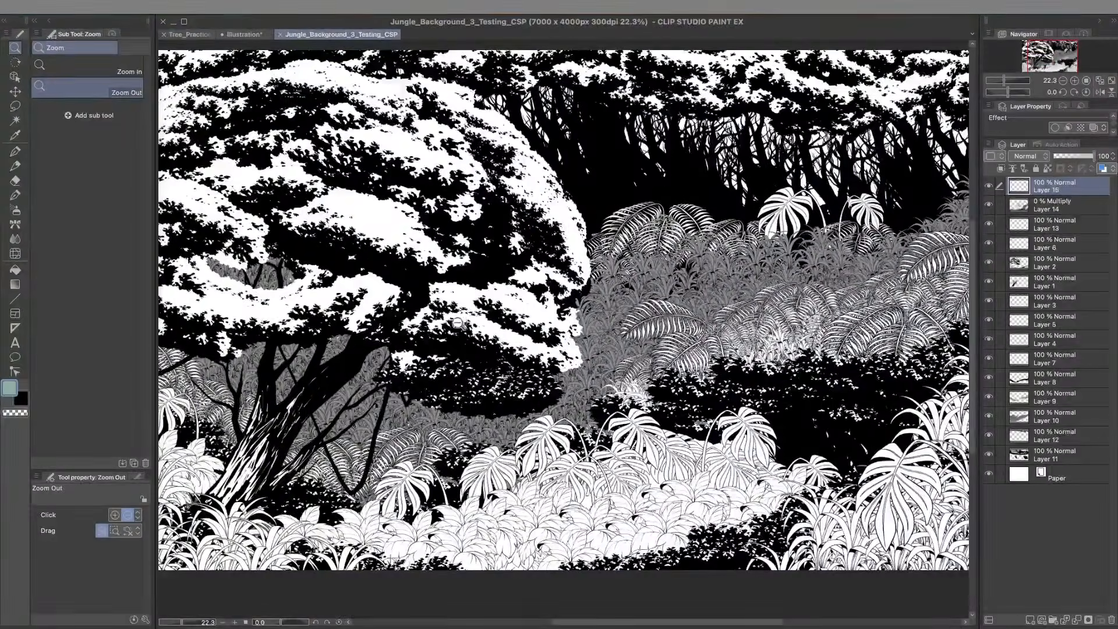
{"action": "left_click_drag", "start_coordinate": [460, 322], "coordinate": [416, 322]}
{"action": "left_click_drag", "start_coordinate": [529, 220], "coordinate": [545, 221]}
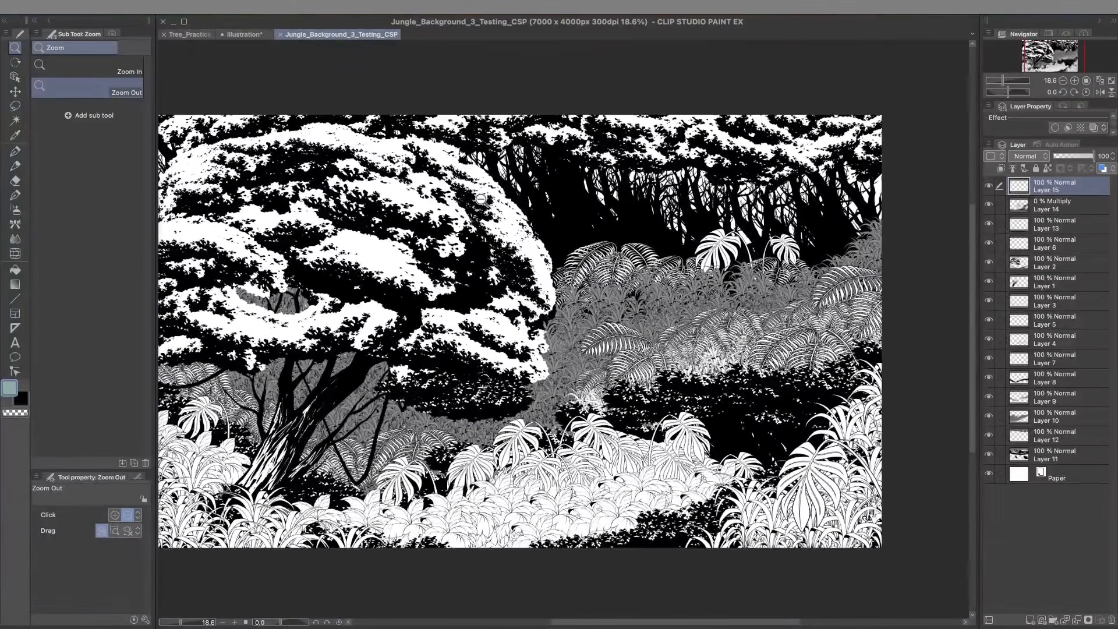
Compare the green foliage in the Illustration document with the black-and-white leaves in the Tree_Practice_with_Tone_Convert_in_CSP document.
{"action": "left_click", "coordinate": [245, 35]}
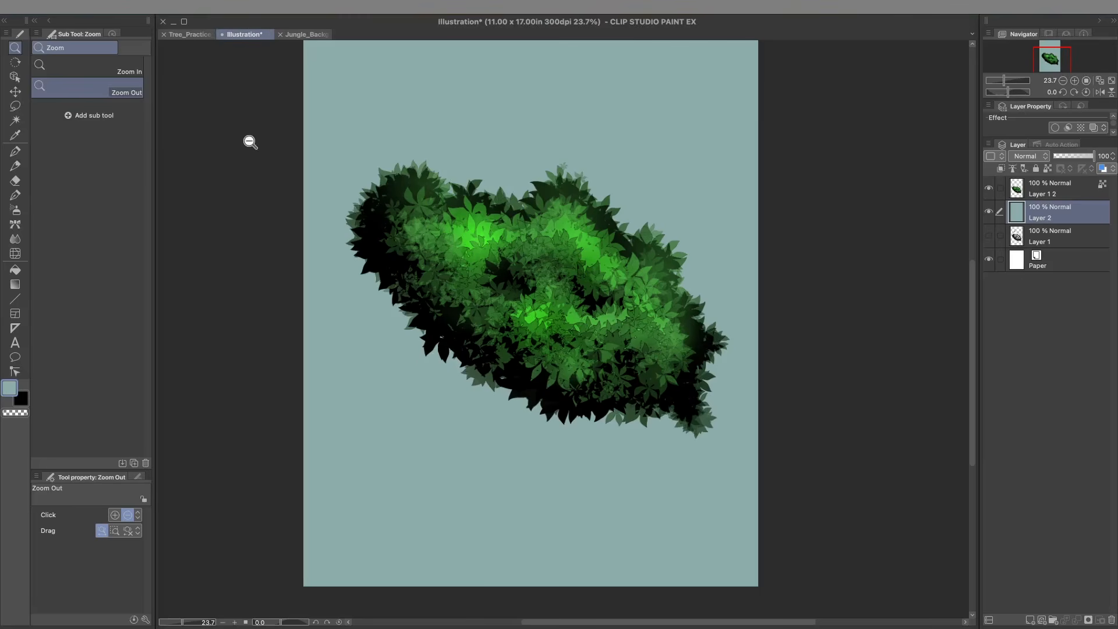
{"action": "left_click_drag", "start_coordinate": [387, 181], "coordinate": [378, 212]}
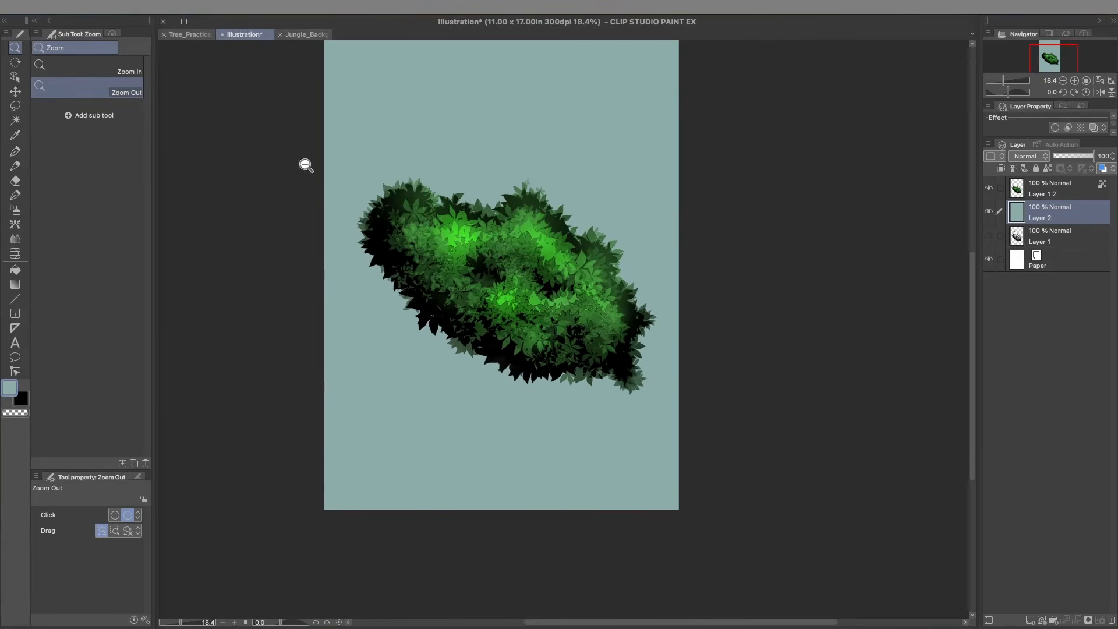
{"action": "left_click", "coordinate": [193, 35]}
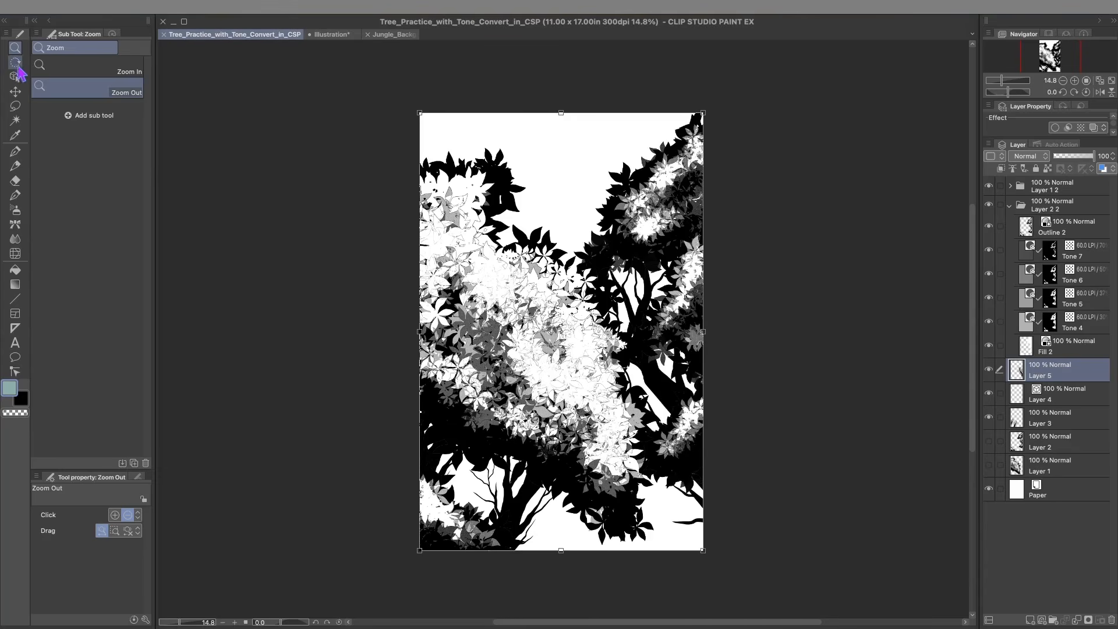
{"action": "left_click", "coordinate": [15, 92]}
{"action": "left_click", "coordinate": [15, 49]}
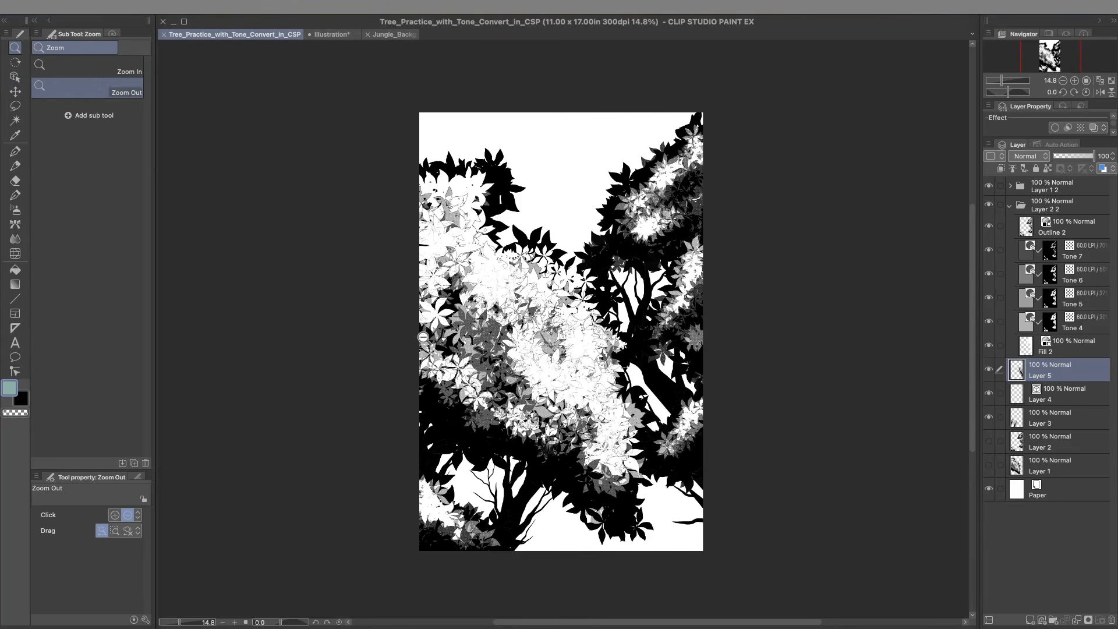
{"action": "left_click_drag", "start_coordinate": [530, 443], "coordinate": [541, 447]}
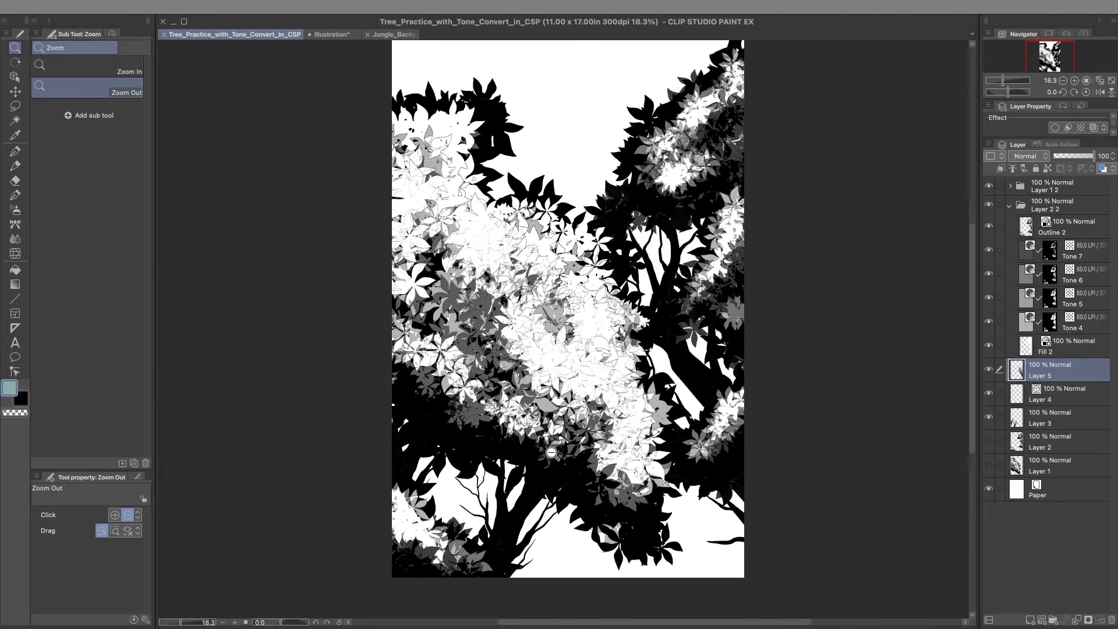
{"action": "left_click", "coordinate": [508, 279]}
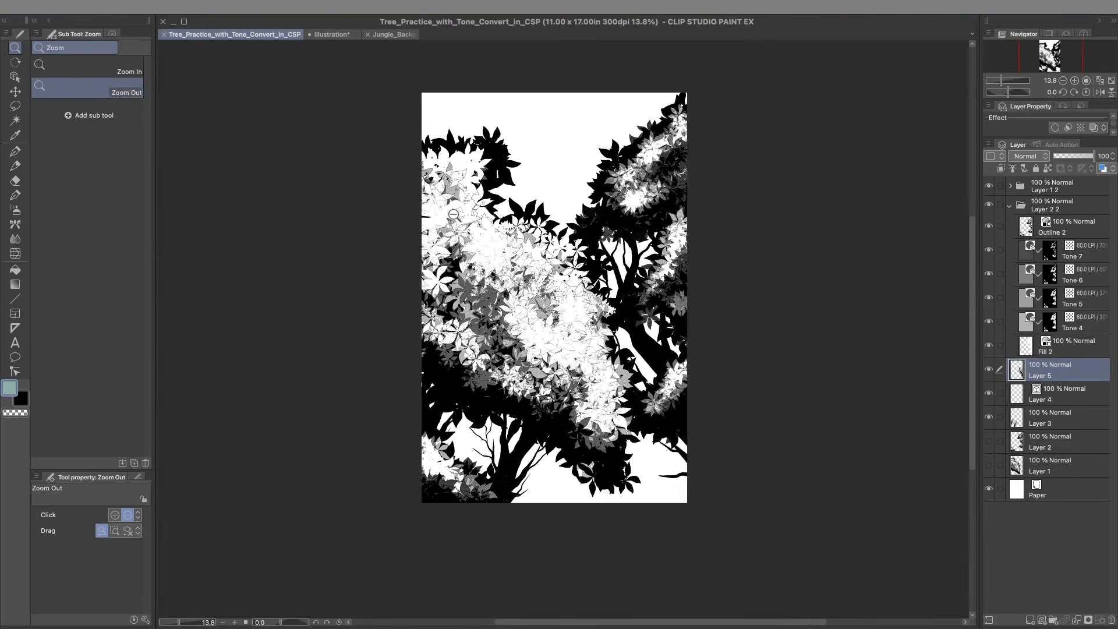
In the green foliage illustration, hide Layer 1 2 and add a new raster layer directly above the teal Layer 2.
{"action": "left_click", "coordinate": [329, 35]}
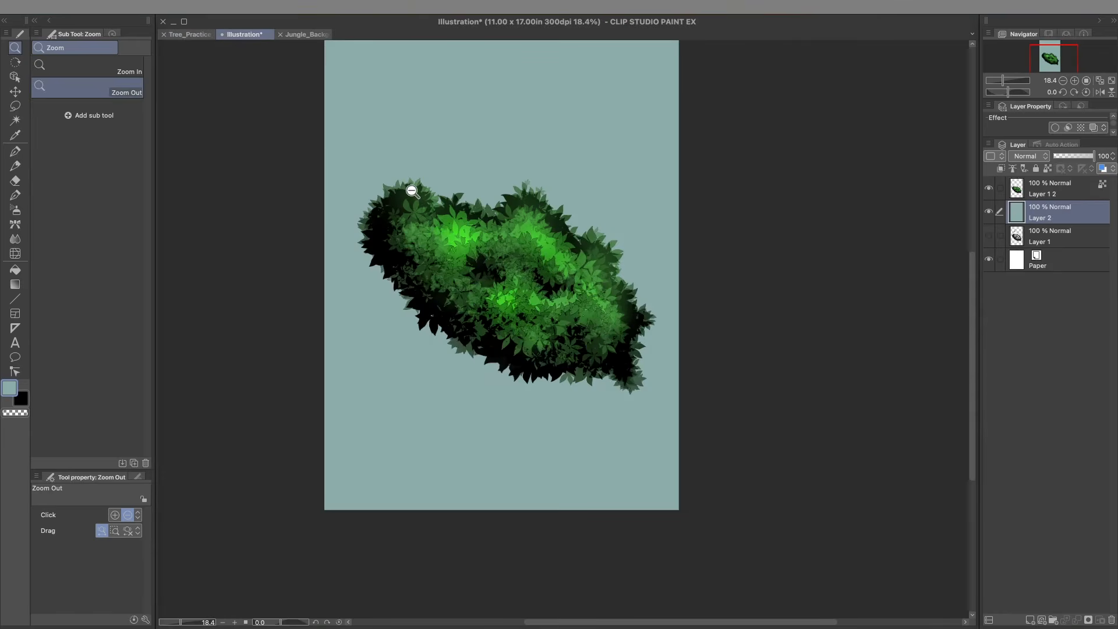
{"action": "left_click_drag", "start_coordinate": [408, 187], "coordinate": [425, 194]}
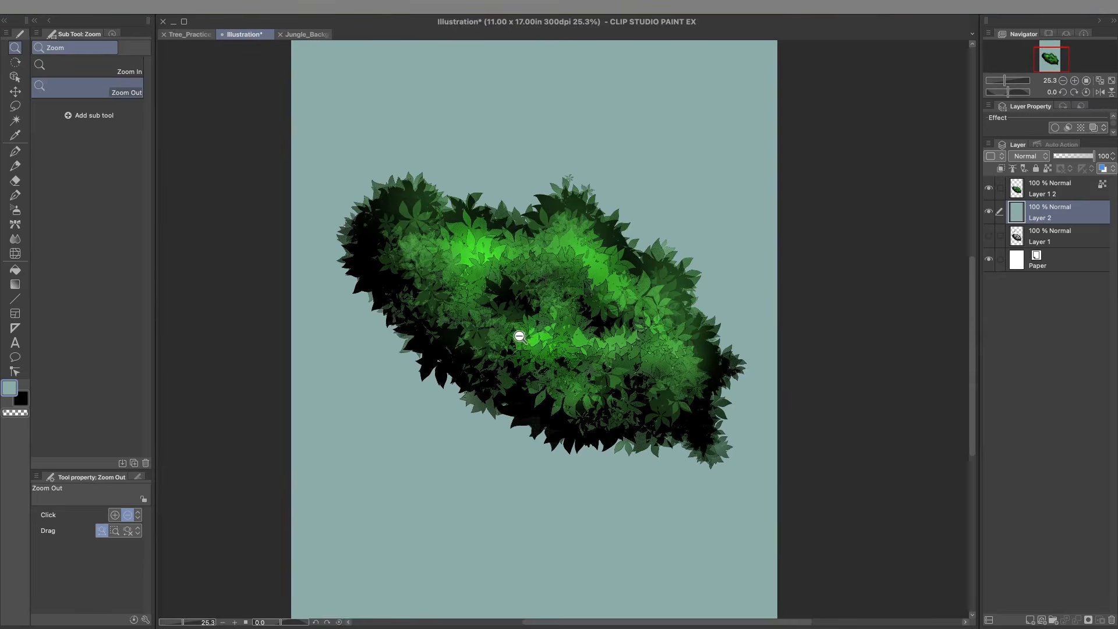
{"action": "mouse_move", "coordinate": [519, 337]}
{"action": "left_mouse_down"}
{"action": "mouse_move", "coordinate": [547, 327]}
{"action": "mouse_move", "coordinate": [563, 346]}
{"action": "mouse_move", "coordinate": [525, 344]}
{"action": "left_mouse_up"}
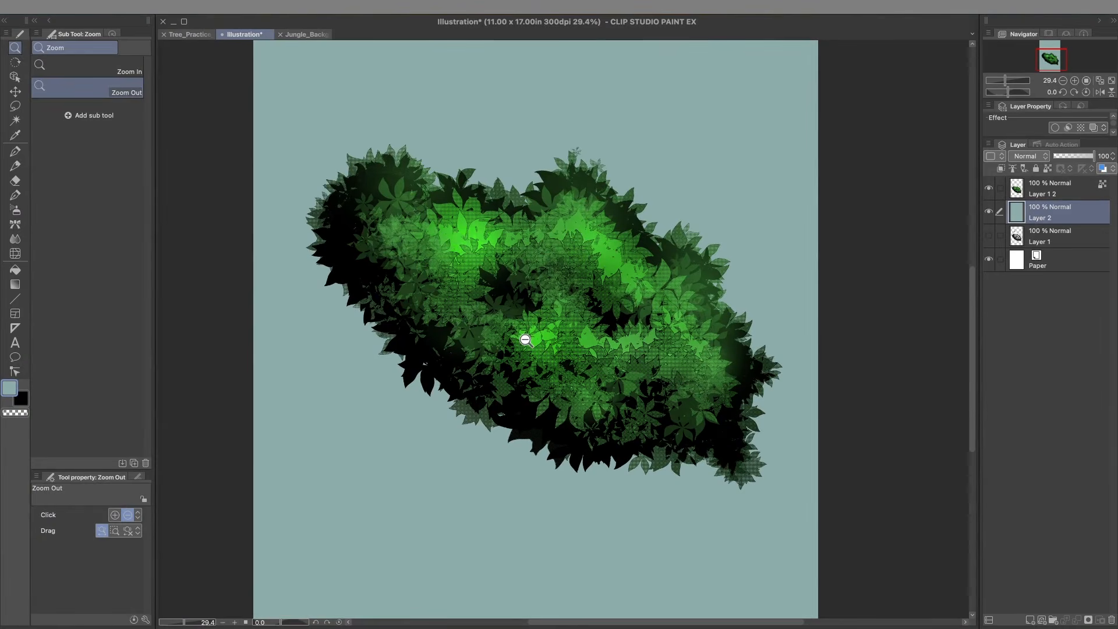
{"action": "left_click", "coordinate": [989, 188]}
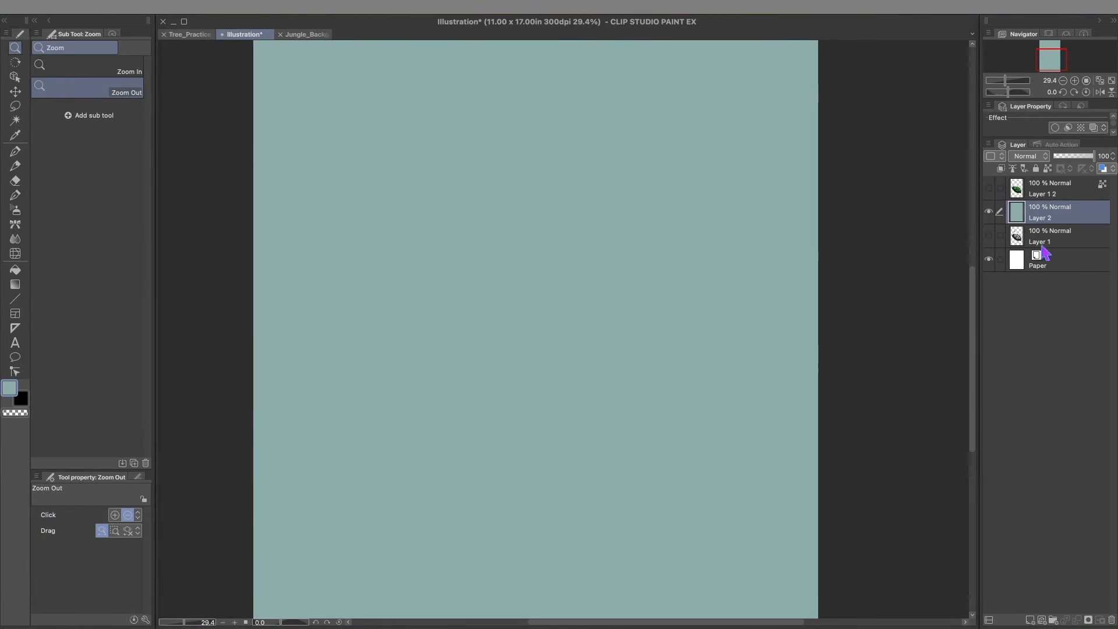
{"action": "left_click", "coordinate": [1030, 621]}
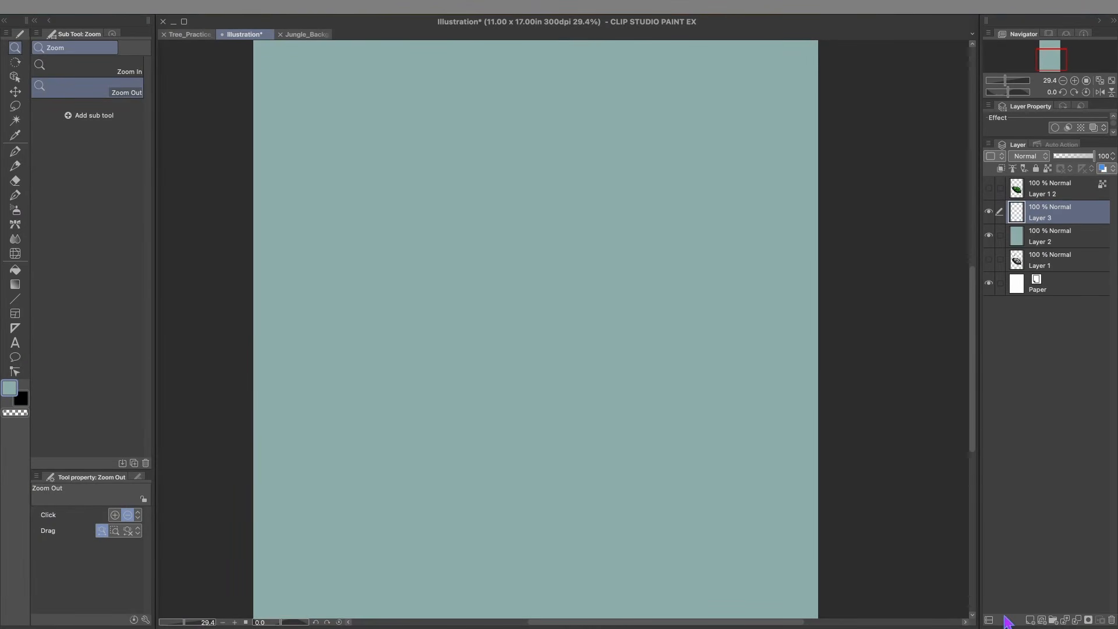
Choose the brush named testing and set the main drawing colour to black (000000).
{"action": "left_click", "coordinate": [15, 196]}
{"action": "scroll", "coordinate": [116, 425], "scroll_direction": "down", "scroll_amount": 1}
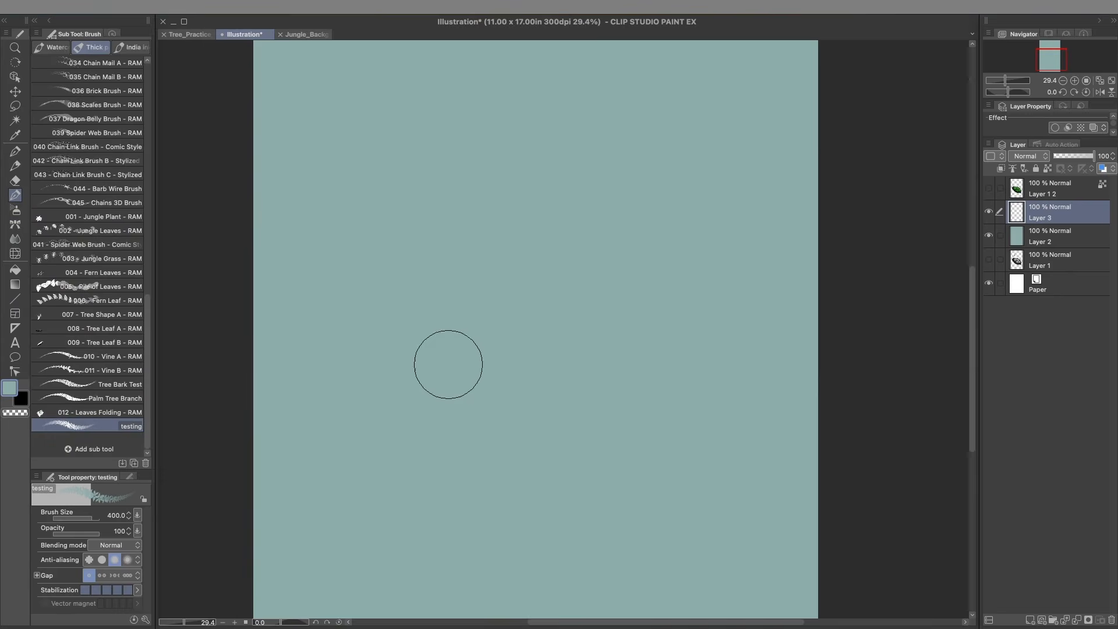
{"action": "left_click", "coordinate": [8, 389]}
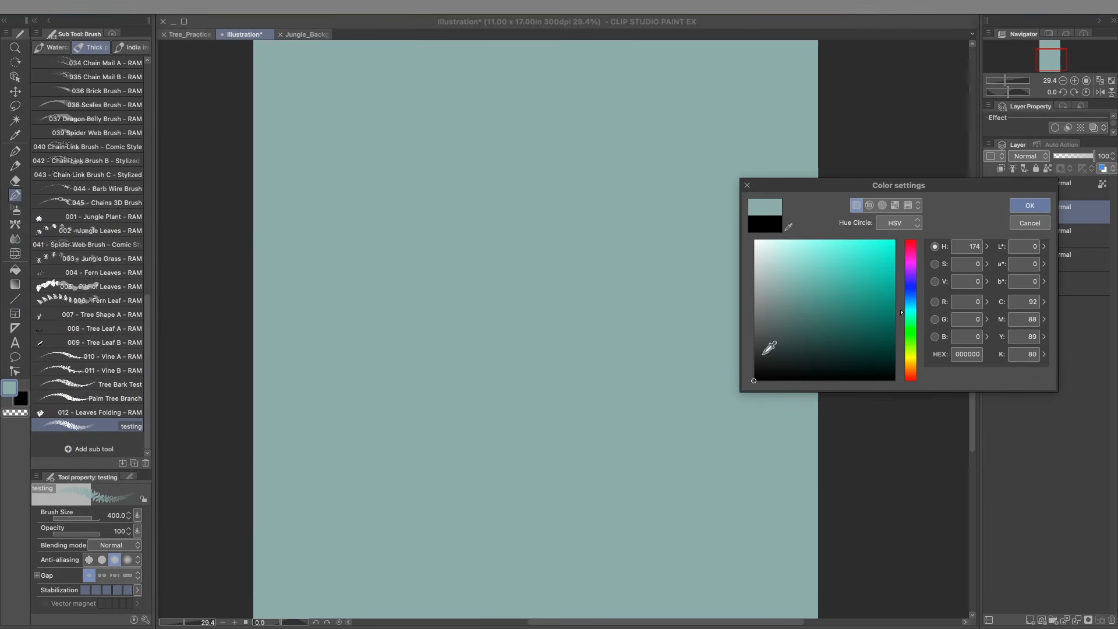
{"action": "left_click", "coordinate": [1029, 207]}
Paint trial leaf strokes and single leaf dabs in black on Layer 3 with the testing brush, and clear them.
{"action": "left_click_drag", "start_coordinate": [435, 294], "coordinate": [564, 388]}
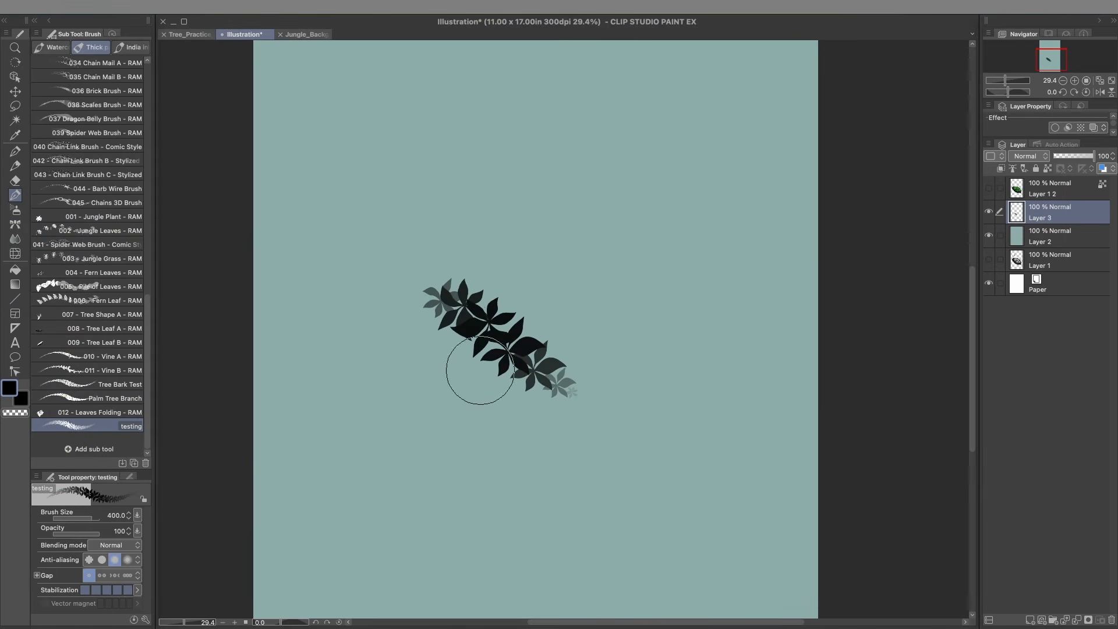
{"action": "left_click", "coordinate": [471, 213]}
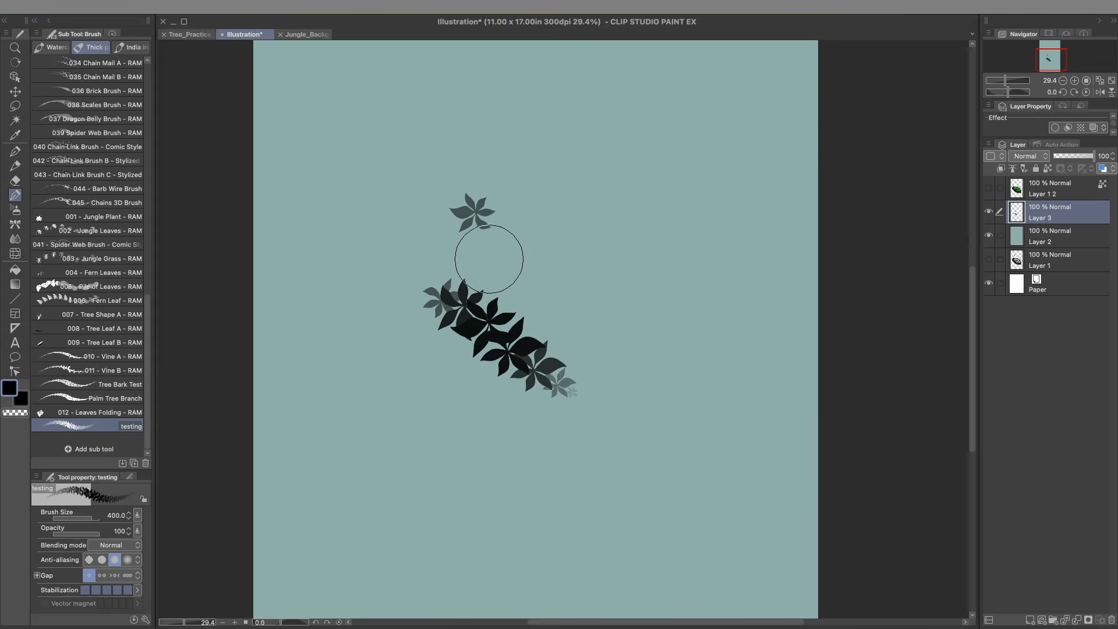
{"action": "left_click", "coordinate": [610, 269]}
{"action": "mouse_move", "coordinate": [404, 400]}
{"action": "left_mouse_down"}
{"action": "mouse_move", "coordinate": [444, 444]}
{"action": "mouse_move", "coordinate": [519, 471]}
{"action": "mouse_move", "coordinate": [599, 417]}
{"action": "mouse_move", "coordinate": [677, 385]}
{"action": "mouse_move", "coordinate": [736, 452]}
{"action": "mouse_move", "coordinate": [694, 530]}
{"action": "mouse_move", "coordinate": [584, 542]}
{"action": "mouse_move", "coordinate": [488, 500]}
{"action": "mouse_move", "coordinate": [394, 531]}
{"action": "mouse_move", "coordinate": [429, 548]}
{"action": "mouse_move", "coordinate": [361, 466]}
{"action": "mouse_move", "coordinate": [322, 367]}
{"action": "mouse_move", "coordinate": [444, 386]}
{"action": "mouse_move", "coordinate": [387, 292]}
{"action": "left_mouse_up"}
{"action": "key", "text": "Delete"}
{"action": "left_click_drag", "start_coordinate": [487, 279], "coordinate": [639, 419]}
{"action": "mouse_move", "coordinate": [524, 338]}
{"action": "left_mouse_down"}
{"action": "mouse_move", "coordinate": [507, 395]}
{"action": "mouse_move", "coordinate": [487, 375]}
{"action": "mouse_move", "coordinate": [509, 371]}
{"action": "mouse_move", "coordinate": [492, 377]}
{"action": "mouse_move", "coordinate": [497, 386]}
{"action": "left_mouse_up"}
{"action": "key", "text": "Delete"}
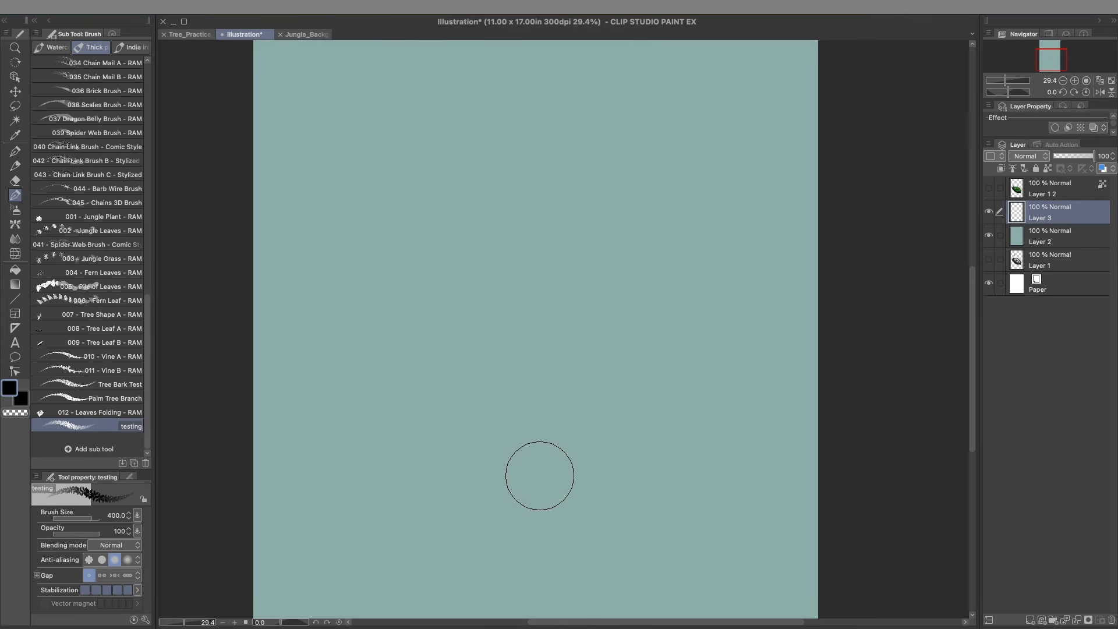
Try a long vine stroke on Layer 3 with the 011 - Vine B brush and undo it.
{"action": "left_click", "coordinate": [74, 373]}
{"action": "left_click_drag", "start_coordinate": [436, 127], "coordinate": [464, 398]}
{"action": "key", "text": "ctrl+z"}
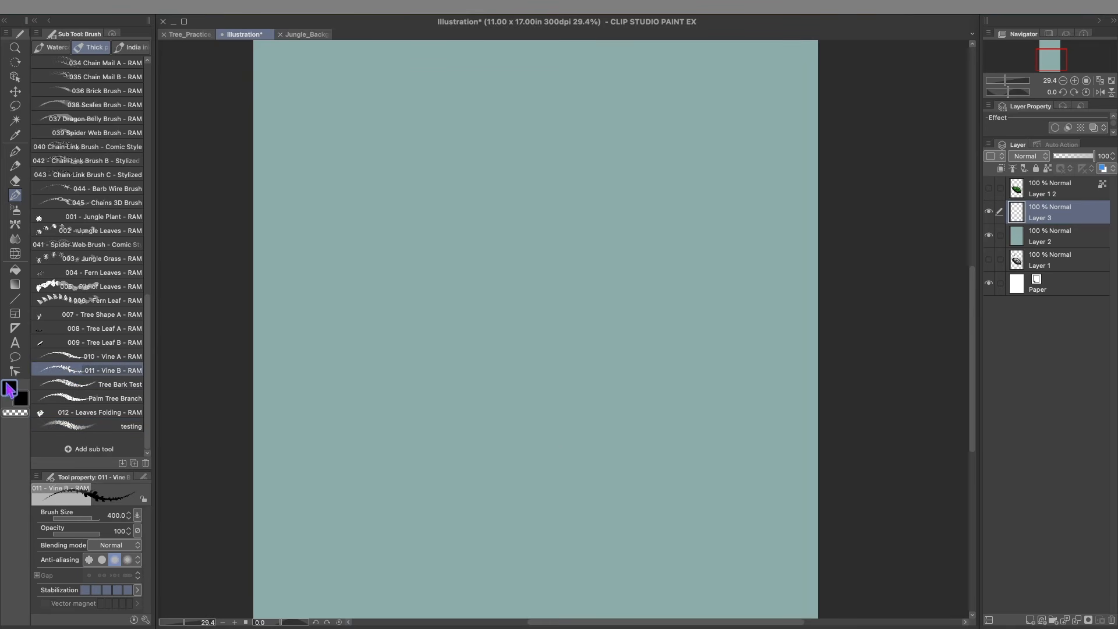
Set the main colour to white (FFFFFF) and return it to black (000000).
{"action": "double_click", "coordinate": [13, 387]}
{"action": "left_click_drag", "start_coordinate": [780, 274], "coordinate": [738, 207]}
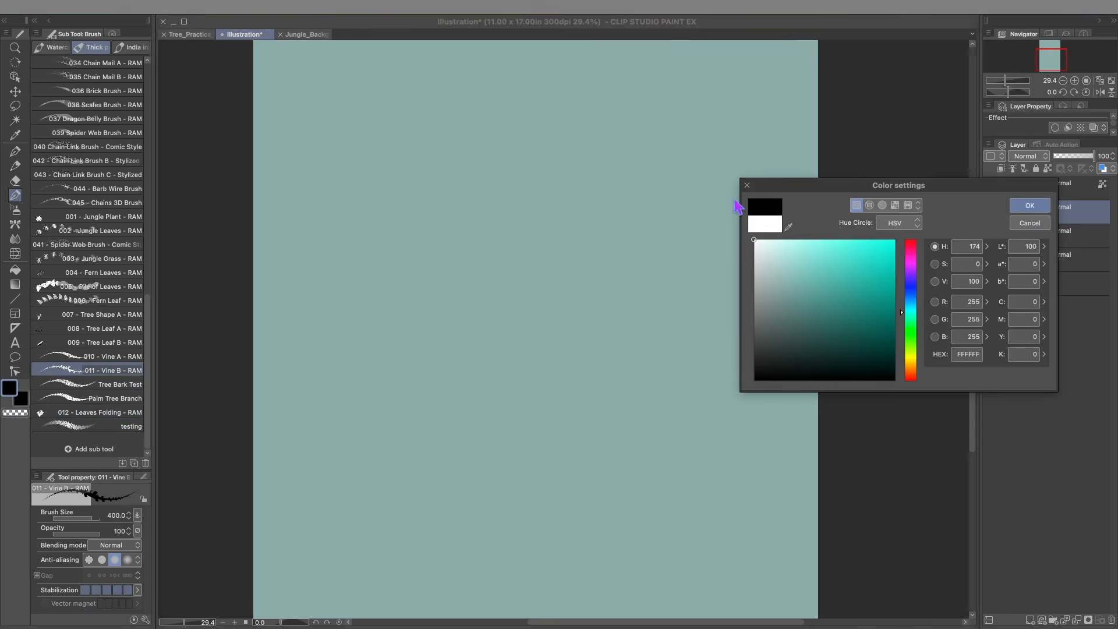
{"action": "left_click", "coordinate": [1029, 208]}
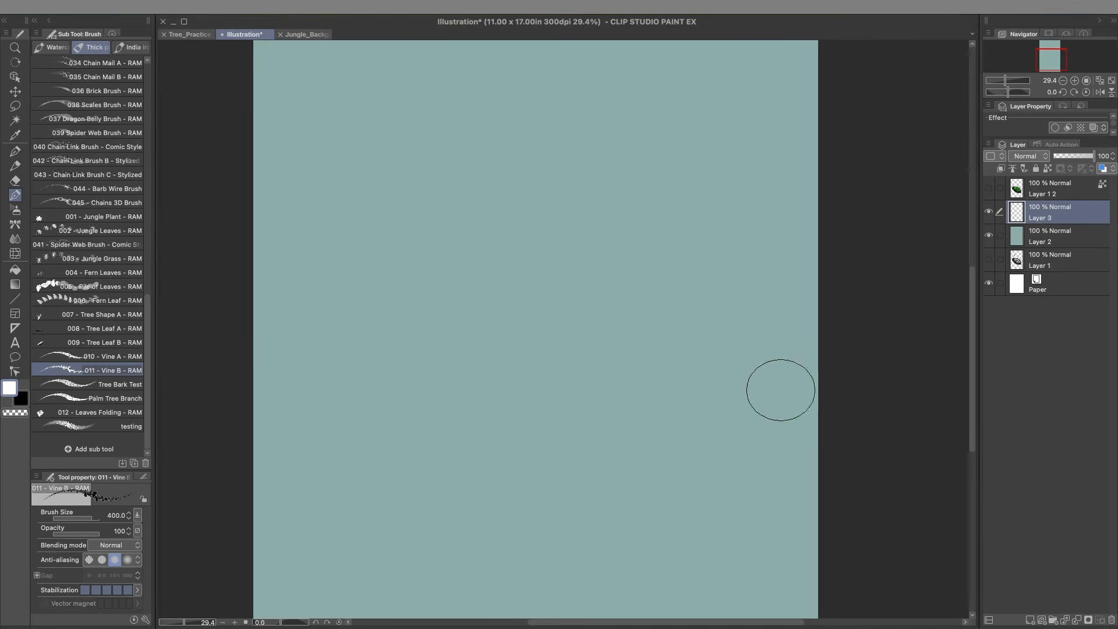
{"action": "double_click", "coordinate": [10, 388]}
{"action": "left_click", "coordinate": [752, 376]}
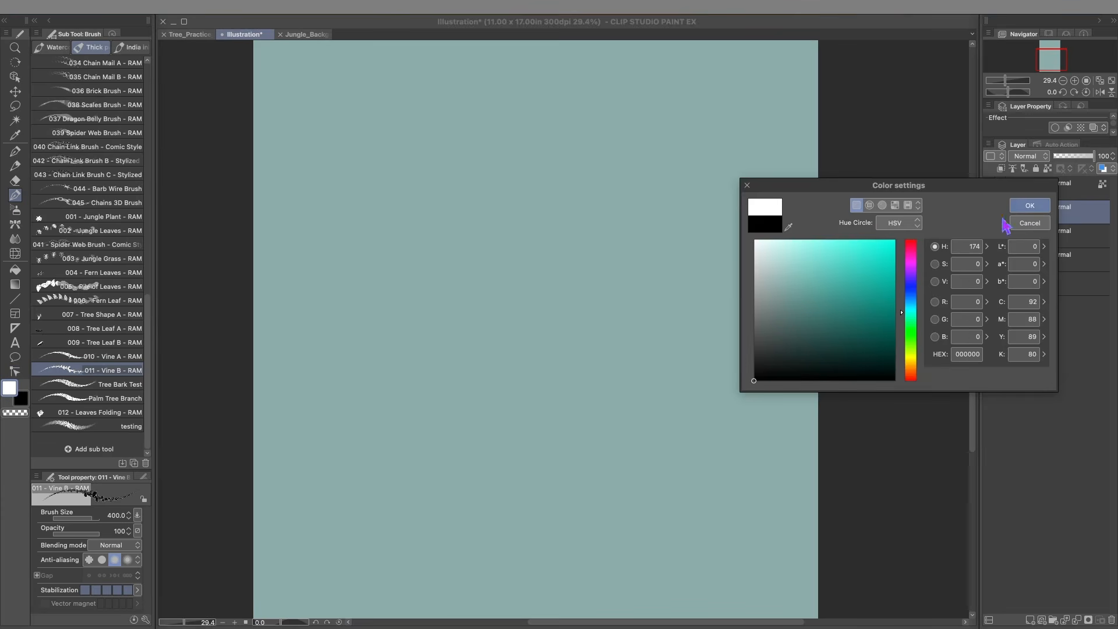
{"action": "left_click", "coordinate": [1019, 207]}
Set the sub drawing colour to white, leaving black as the main colour.
{"action": "double_click", "coordinate": [22, 399]}
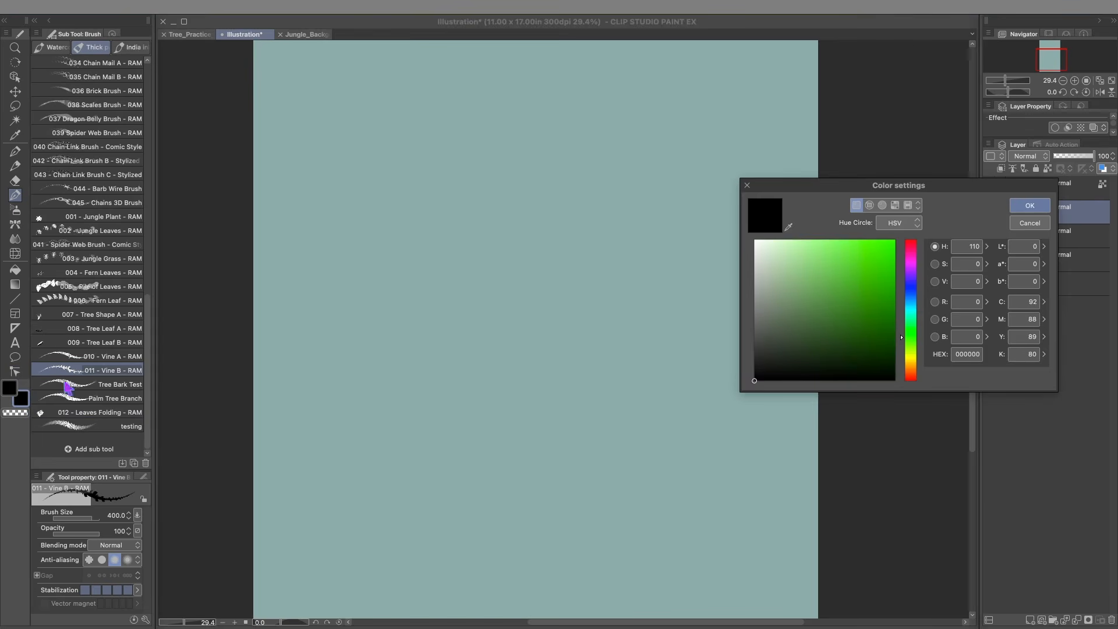
{"action": "left_click_drag", "start_coordinate": [782, 302], "coordinate": [750, 235]}
{"action": "left_click", "coordinate": [1020, 211]}
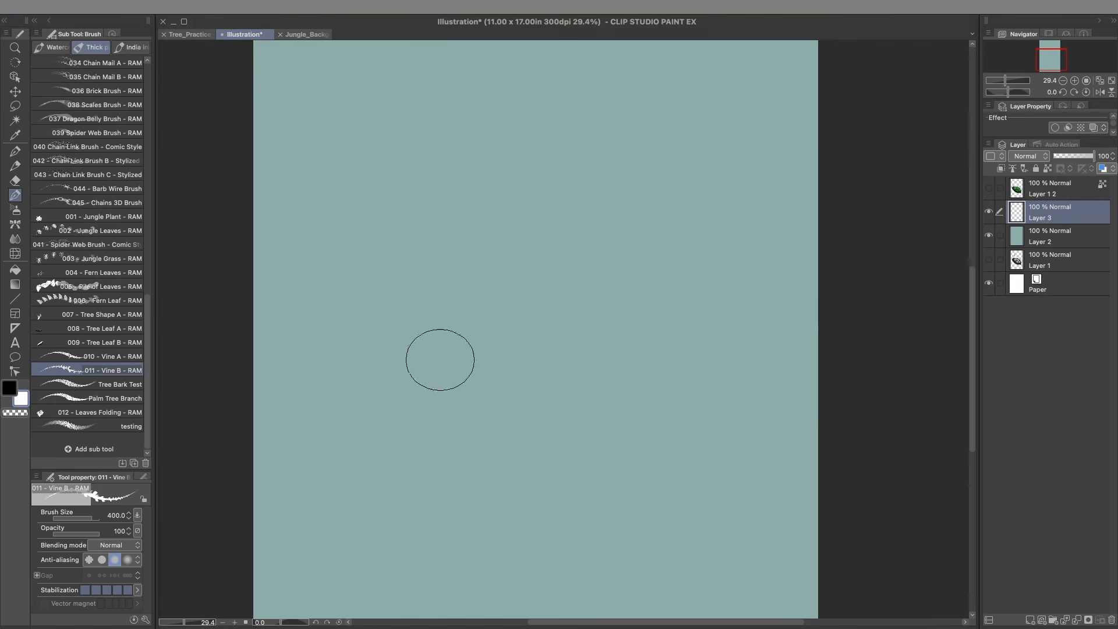
Paint four long vines converging toward the lower middle of Layer 3 with the Vine B brush, undoing the first trial stroke.
{"action": "mouse_move", "coordinate": [476, 133]}
{"action": "left_mouse_down"}
{"action": "mouse_move", "coordinate": [517, 499]}
{"action": "mouse_move", "coordinate": [542, 563]}
{"action": "left_mouse_up"}
{"action": "key", "text": "ctrl+z"}
{"action": "mouse_move", "coordinate": [560, 105]}
{"action": "left_mouse_down"}
{"action": "mouse_move", "coordinate": [568, 428]}
{"action": "mouse_move", "coordinate": [581, 566]}
{"action": "left_mouse_up"}
{"action": "left_click_drag", "start_coordinate": [436, 173], "coordinate": [580, 611]}
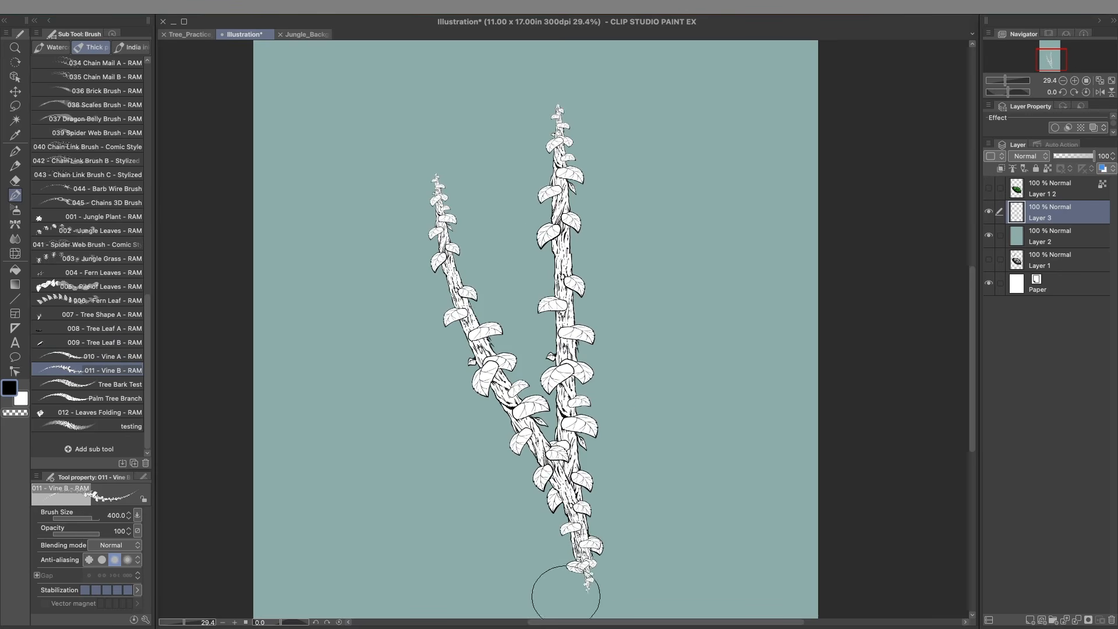
{"action": "left_click_drag", "start_coordinate": [499, 192], "coordinate": [616, 544]}
{"action": "left_click_drag", "start_coordinate": [505, 170], "coordinate": [541, 460]}
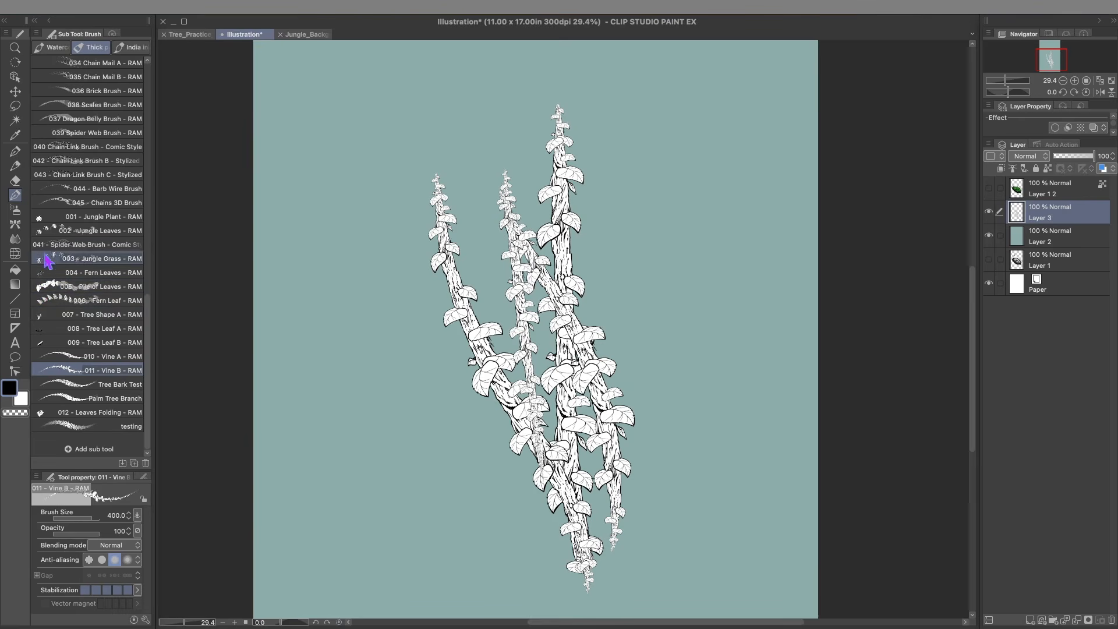
Paint clusters of leafy plants on both sides of the vines with the 001 - Jungle Plant brush.
{"action": "left_click", "coordinate": [51, 221]}
{"action": "mouse_move", "coordinate": [362, 287]}
{"action": "left_mouse_down"}
{"action": "mouse_move", "coordinate": [561, 489]}
{"action": "mouse_move", "coordinate": [434, 401]}
{"action": "mouse_move", "coordinate": [388, 412]}
{"action": "mouse_move", "coordinate": [393, 426]}
{"action": "mouse_move", "coordinate": [445, 399]}
{"action": "mouse_move", "coordinate": [408, 410]}
{"action": "mouse_move", "coordinate": [357, 463]}
{"action": "mouse_move", "coordinate": [316, 462]}
{"action": "mouse_move", "coordinate": [431, 461]}
{"action": "left_mouse_up"}
{"action": "mouse_move", "coordinate": [755, 410]}
{"action": "left_mouse_down"}
{"action": "mouse_move", "coordinate": [787, 438]}
{"action": "mouse_move", "coordinate": [788, 395]}
{"action": "mouse_move", "coordinate": [699, 401]}
{"action": "mouse_move", "coordinate": [728, 419]}
{"action": "mouse_move", "coordinate": [712, 474]}
{"action": "left_mouse_up"}
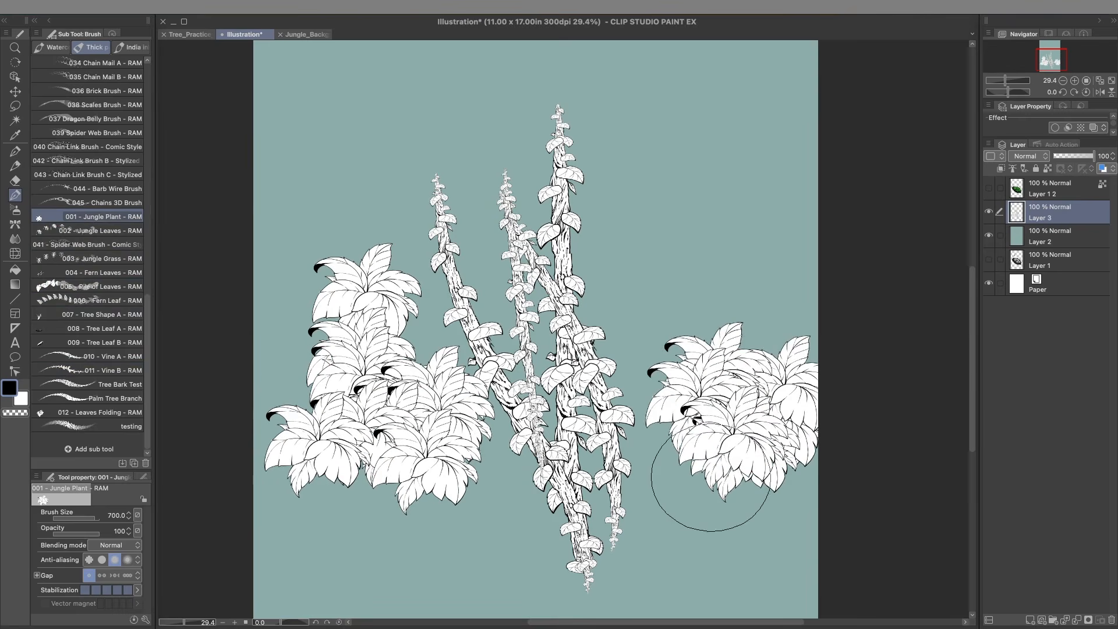
Set the sub drawing colour to a bright, fully saturated green.
{"action": "double_click", "coordinate": [23, 402]}
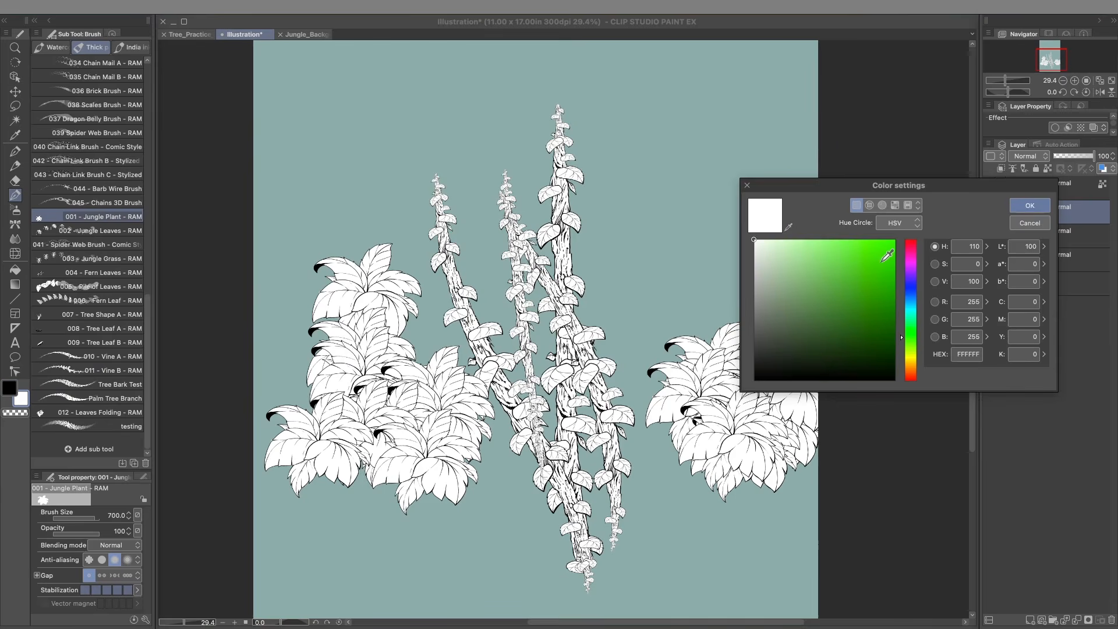
{"action": "left_click_drag", "start_coordinate": [880, 263], "coordinate": [891, 247]}
{"action": "left_click", "coordinate": [1025, 208]}
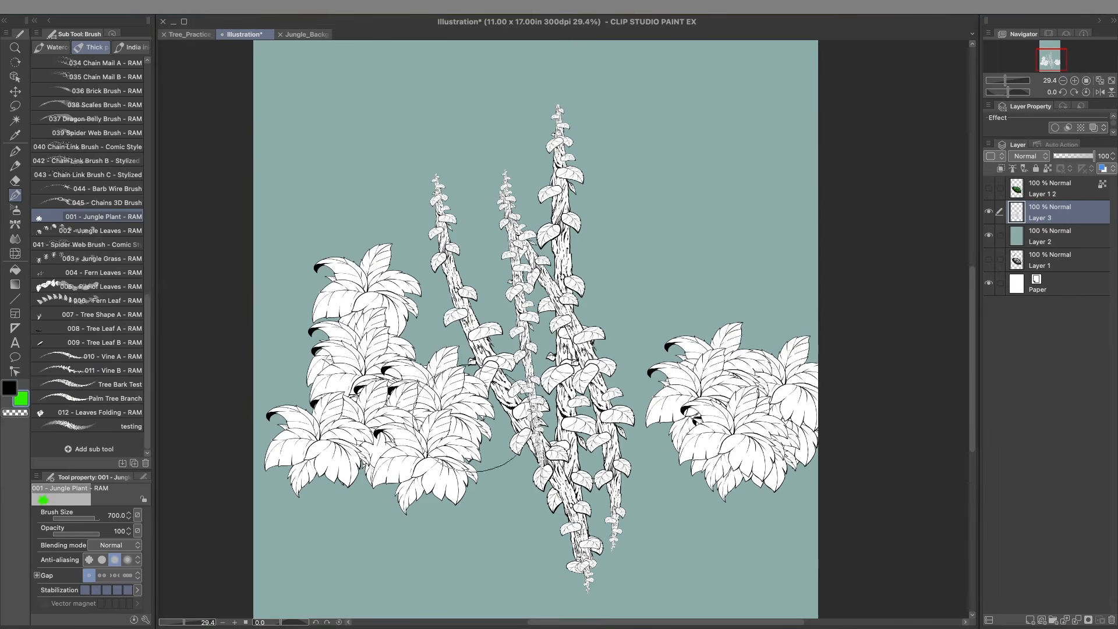
Change the sub colour to muted green 5B8453 and keep the main colour at black 000000.
{"action": "double_click", "coordinate": [22, 403]}
{"action": "left_click", "coordinate": [806, 307]}
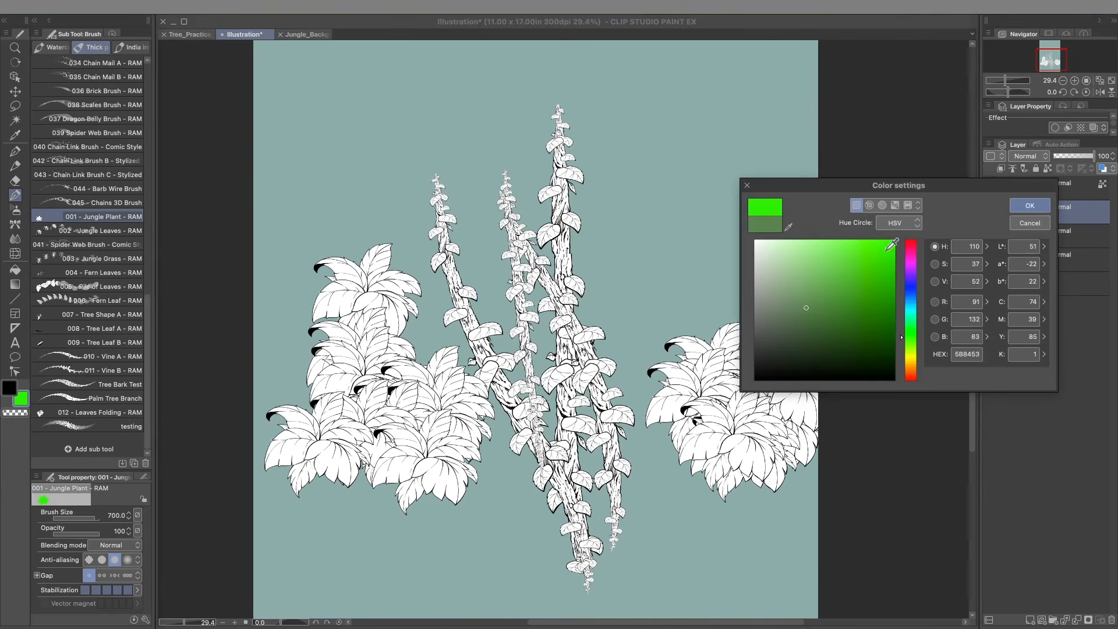
{"action": "left_click", "coordinate": [1017, 209]}
{"action": "double_click", "coordinate": [10, 387]}
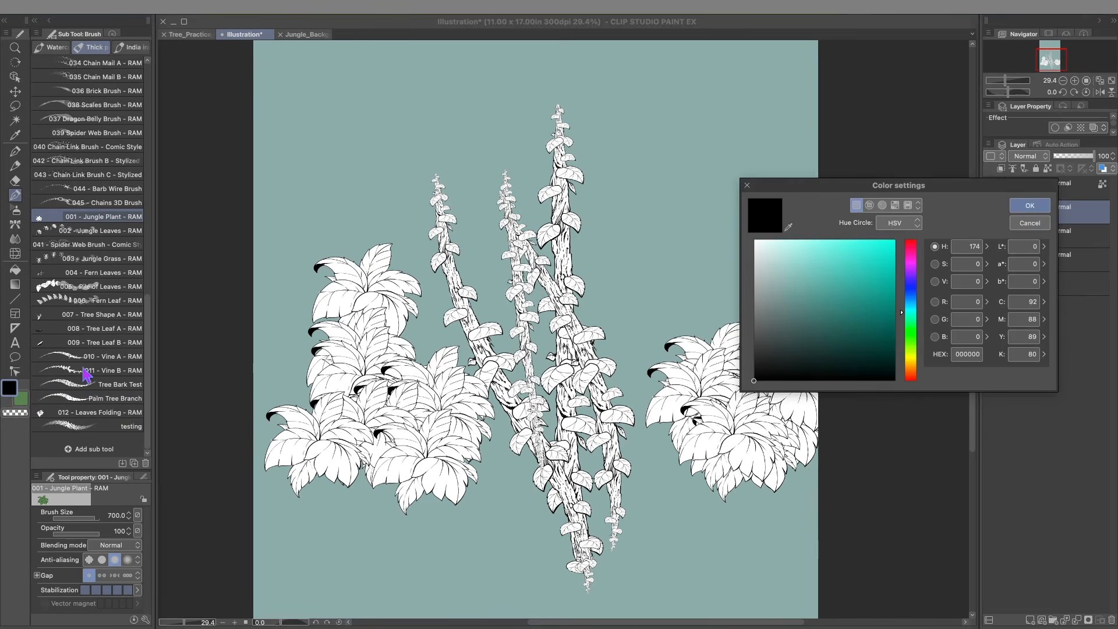
{"action": "left_click", "coordinate": [1025, 207]}
Paint trial jungle plants with the muted green sub colour across the canvas and clear everything on Layer 3.
{"action": "mouse_move", "coordinate": [701, 348]}
{"action": "left_mouse_down"}
{"action": "mouse_move", "coordinate": [697, 394]}
{"action": "mouse_move", "coordinate": [680, 394]}
{"action": "mouse_move", "coordinate": [701, 428]}
{"action": "mouse_move", "coordinate": [773, 431]}
{"action": "mouse_move", "coordinate": [785, 398]}
{"action": "mouse_move", "coordinate": [766, 491]}
{"action": "mouse_move", "coordinate": [793, 495]}
{"action": "mouse_move", "coordinate": [656, 464]}
{"action": "mouse_move", "coordinate": [599, 501]}
{"action": "mouse_move", "coordinate": [439, 505]}
{"action": "mouse_move", "coordinate": [321, 464]}
{"action": "mouse_move", "coordinate": [253, 408]}
{"action": "mouse_move", "coordinate": [272, 400]}
{"action": "mouse_move", "coordinate": [297, 452]}
{"action": "mouse_move", "coordinate": [258, 479]}
{"action": "mouse_move", "coordinate": [292, 364]}
{"action": "mouse_move", "coordinate": [351, 329]}
{"action": "left_mouse_up"}
{"action": "key", "text": "Delete"}
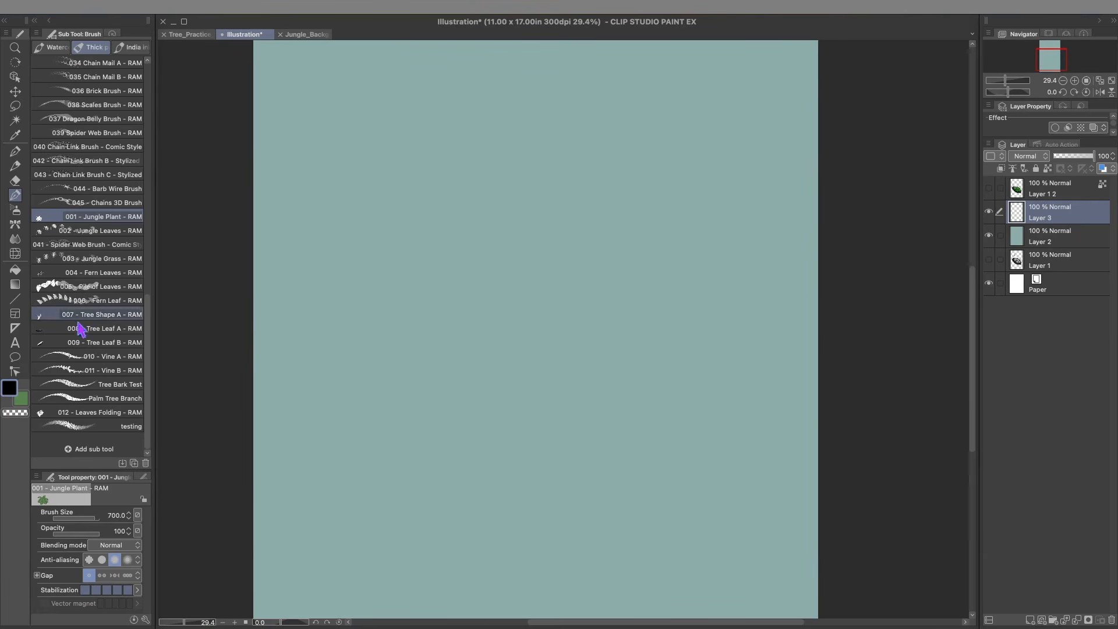
Set the sub drawing colour to white, FFFFFF.
{"action": "double_click", "coordinate": [23, 399]}
{"action": "left_click_drag", "start_coordinate": [762, 270], "coordinate": [749, 227]}
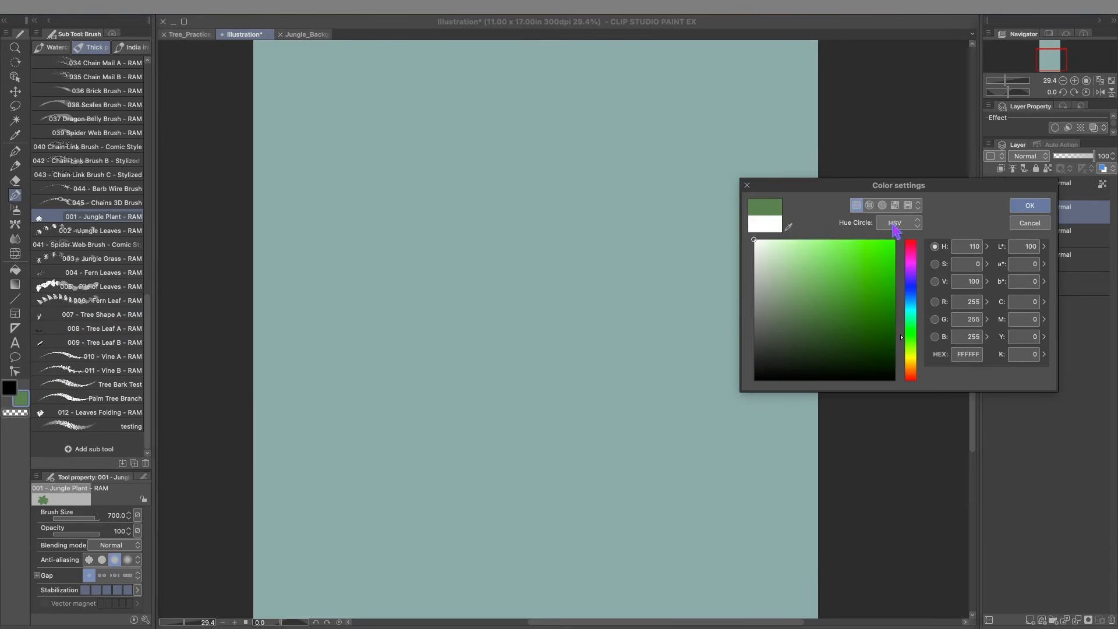
{"action": "left_click", "coordinate": [1022, 211]}
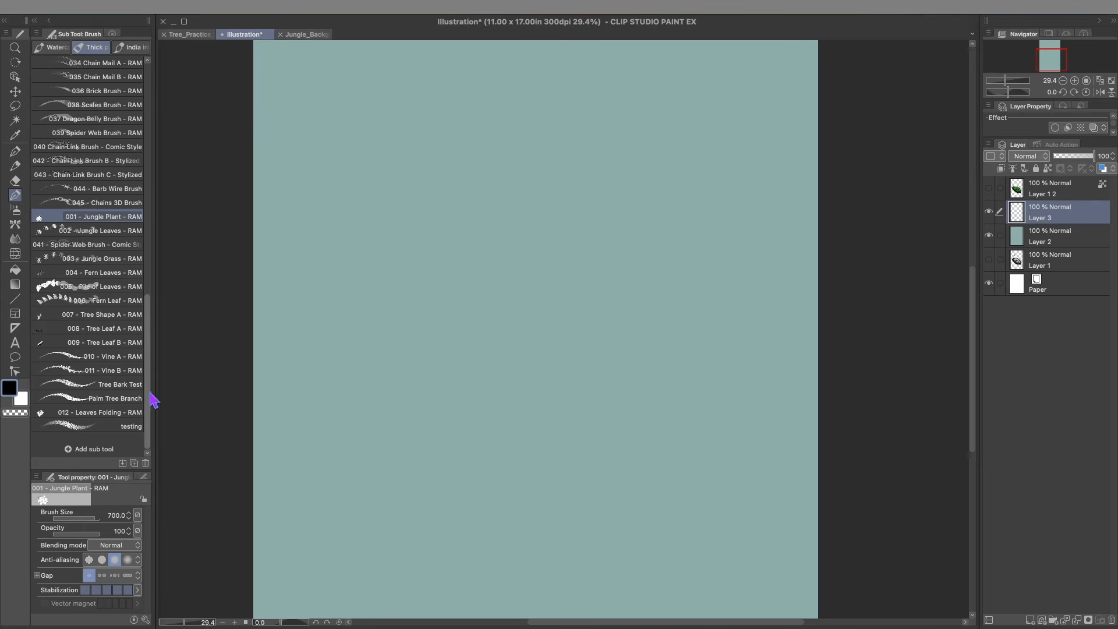
Paint a diagonal mass of overlapping black leaves across the canvas centre with the testing brush at size 400, discarding the first trial stroke.
{"action": "left_click", "coordinate": [110, 428]}
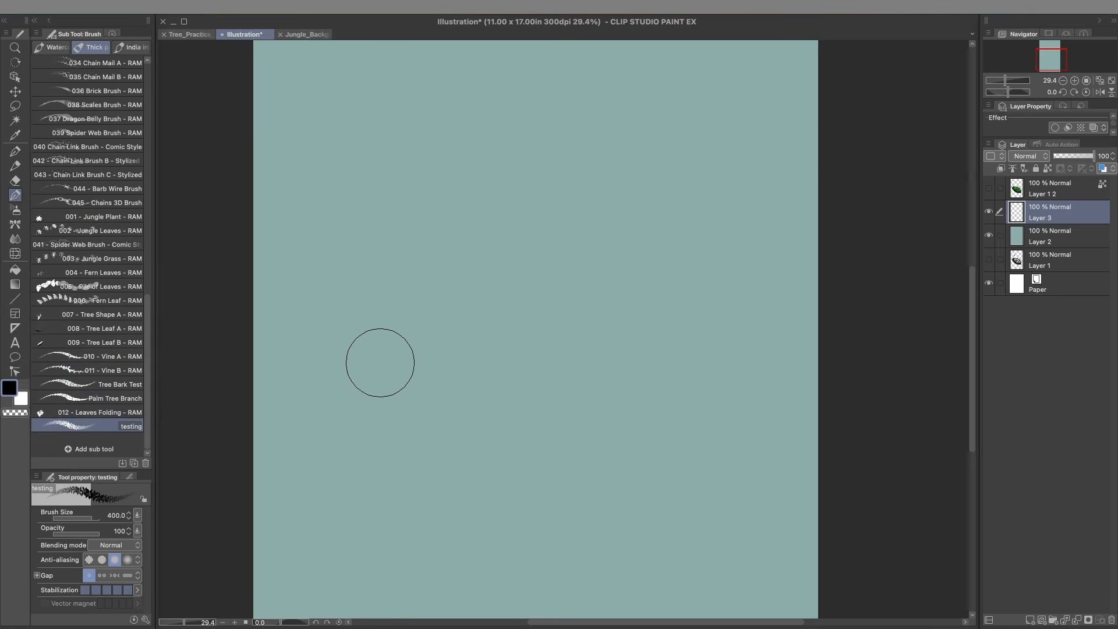
{"action": "mouse_move", "coordinate": [427, 281]}
{"action": "left_mouse_down"}
{"action": "mouse_move", "coordinate": [499, 371]}
{"action": "mouse_move", "coordinate": [456, 412]}
{"action": "mouse_move", "coordinate": [425, 387]}
{"action": "left_mouse_up"}
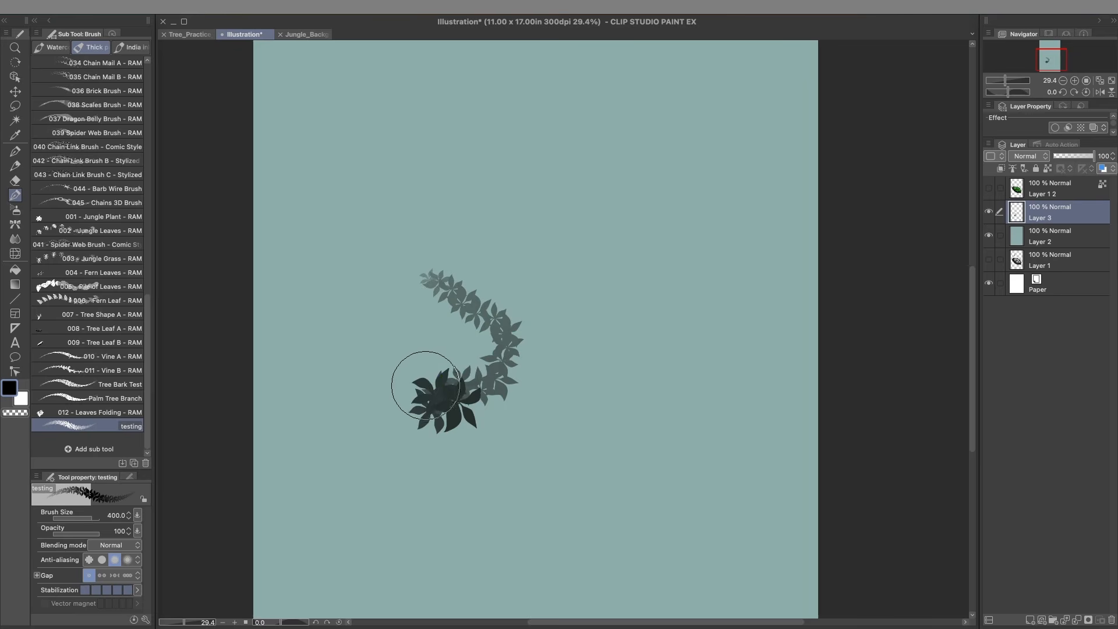
{"action": "key", "text": "ctrl+z"}
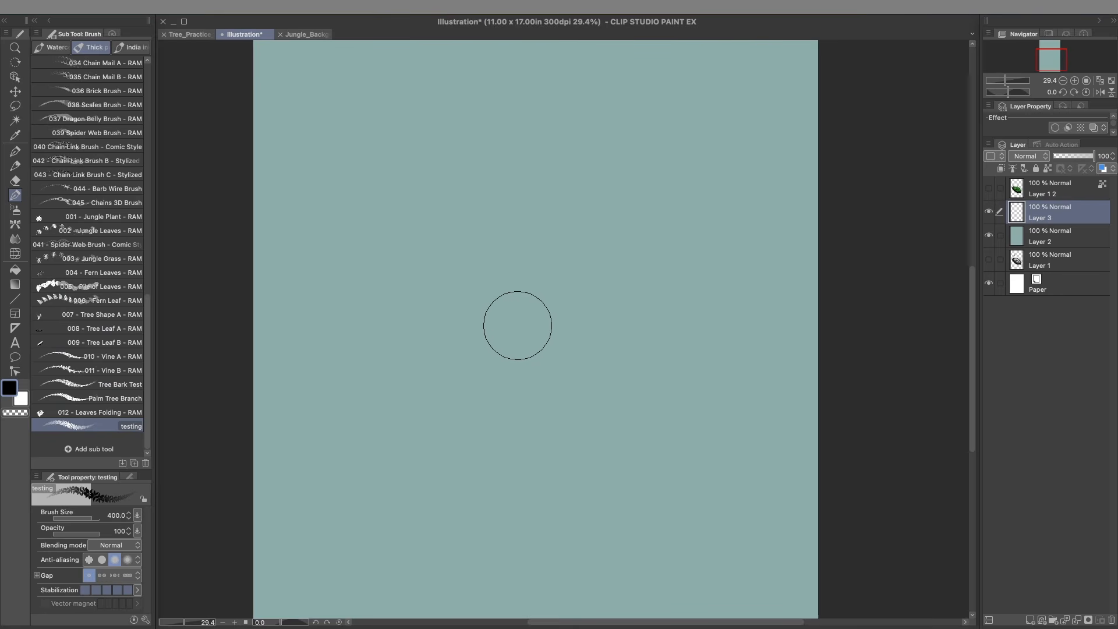
{"action": "mouse_move", "coordinate": [439, 324]}
{"action": "left_mouse_down"}
{"action": "mouse_move", "coordinate": [501, 280]}
{"action": "mouse_move", "coordinate": [549, 290]}
{"action": "mouse_move", "coordinate": [541, 296]}
{"action": "mouse_move", "coordinate": [563, 306]}
{"action": "mouse_move", "coordinate": [561, 317]}
{"action": "mouse_move", "coordinate": [599, 340]}
{"action": "mouse_move", "coordinate": [605, 382]}
{"action": "mouse_move", "coordinate": [623, 397]}
{"action": "mouse_move", "coordinate": [629, 366]}
{"action": "mouse_move", "coordinate": [651, 365]}
{"action": "mouse_move", "coordinate": [636, 376]}
{"action": "mouse_move", "coordinate": [616, 349]}
{"action": "mouse_move", "coordinate": [634, 360]}
{"action": "mouse_move", "coordinate": [644, 370]}
{"action": "mouse_move", "coordinate": [524, 281]}
{"action": "mouse_move", "coordinate": [466, 270]}
{"action": "mouse_move", "coordinate": [464, 296]}
{"action": "mouse_move", "coordinate": [404, 316]}
{"action": "mouse_move", "coordinate": [394, 302]}
{"action": "mouse_move", "coordinate": [440, 285]}
{"action": "mouse_move", "coordinate": [468, 250]}
{"action": "mouse_move", "coordinate": [517, 251]}
{"action": "mouse_move", "coordinate": [508, 268]}
{"action": "mouse_move", "coordinate": [490, 260]}
{"action": "mouse_move", "coordinate": [492, 275]}
{"action": "mouse_move", "coordinate": [536, 277]}
{"action": "mouse_move", "coordinate": [603, 358]}
{"action": "mouse_move", "coordinate": [585, 295]}
{"action": "mouse_move", "coordinate": [575, 297]}
{"action": "mouse_move", "coordinate": [597, 331]}
{"action": "mouse_move", "coordinate": [437, 262]}
{"action": "mouse_move", "coordinate": [408, 265]}
{"action": "mouse_move", "coordinate": [411, 287]}
{"action": "mouse_move", "coordinate": [518, 314]}
{"action": "mouse_move", "coordinate": [519, 331]}
{"action": "mouse_move", "coordinate": [571, 375]}
{"action": "mouse_move", "coordinate": [490, 303]}
{"action": "mouse_move", "coordinate": [419, 320]}
{"action": "mouse_move", "coordinate": [593, 409]}
{"action": "mouse_move", "coordinate": [621, 436]}
{"action": "mouse_move", "coordinate": [662, 405]}
{"action": "mouse_move", "coordinate": [659, 426]}
{"action": "mouse_move", "coordinate": [622, 437]}
{"action": "left_mouse_up"}
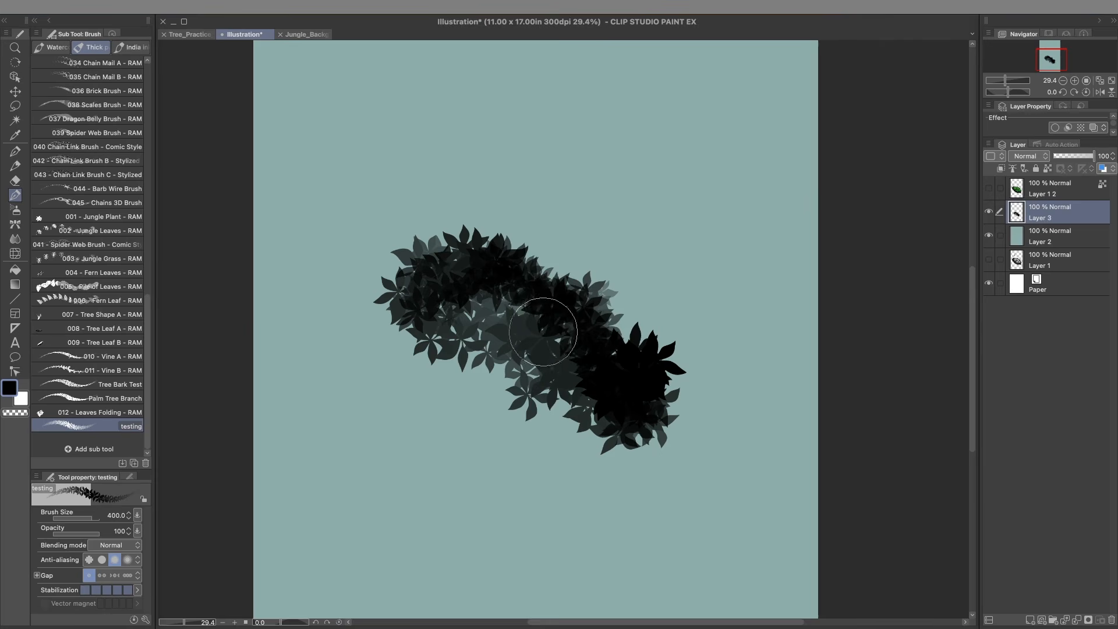
Paint white highlight leaves through the middle of the dark foliage, alternating between the sub and main colours.
{"action": "key", "text": "x"}
{"action": "mouse_move", "coordinate": [510, 312]}
{"action": "left_mouse_down"}
{"action": "mouse_move", "coordinate": [487, 304]}
{"action": "mouse_move", "coordinate": [532, 327]}
{"action": "mouse_move", "coordinate": [556, 313]}
{"action": "mouse_move", "coordinate": [558, 328]}
{"action": "mouse_move", "coordinate": [518, 283]}
{"action": "mouse_move", "coordinate": [486, 277]}
{"action": "mouse_move", "coordinate": [454, 287]}
{"action": "mouse_move", "coordinate": [446, 325]}
{"action": "left_mouse_up"}
{"action": "key", "text": "x"}
{"action": "key", "text": "x"}
{"action": "mouse_move", "coordinate": [440, 311]}
{"action": "left_mouse_down"}
{"action": "mouse_move", "coordinate": [471, 339]}
{"action": "mouse_move", "coordinate": [442, 306]}
{"action": "mouse_move", "coordinate": [438, 329]}
{"action": "left_mouse_up"}
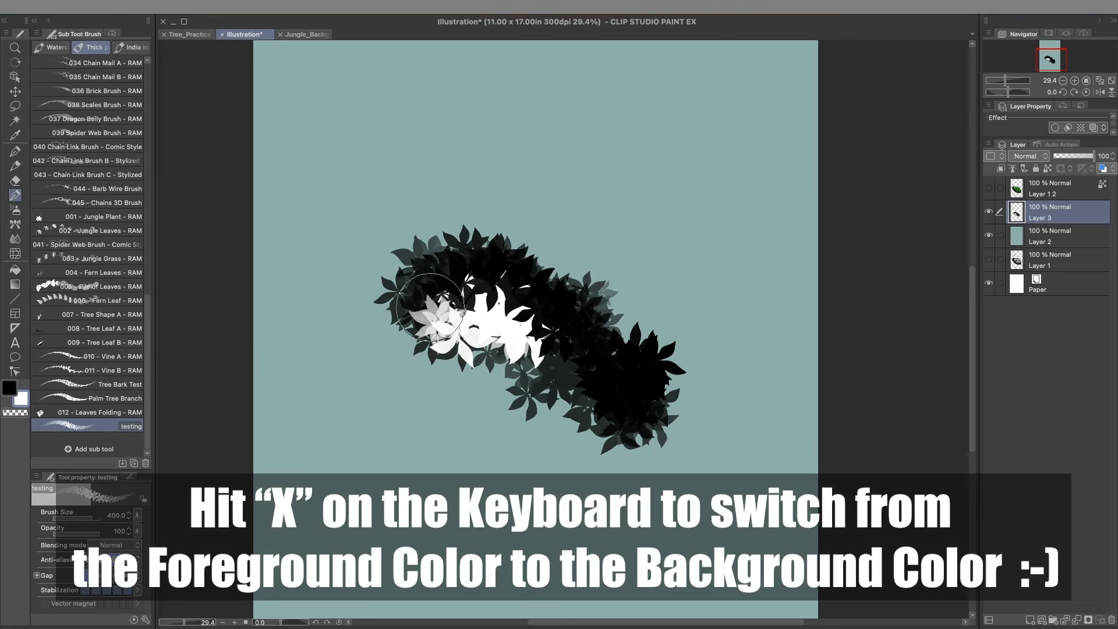
{"action": "key", "text": "x"}
{"action": "mouse_move", "coordinate": [439, 312]}
{"action": "left_mouse_down"}
{"action": "mouse_move", "coordinate": [466, 301]}
{"action": "mouse_move", "coordinate": [448, 307]}
{"action": "mouse_move", "coordinate": [483, 313]}
{"action": "mouse_move", "coordinate": [472, 323]}
{"action": "mouse_move", "coordinate": [538, 319]}
{"action": "left_mouse_up"}
{"action": "key", "text": "x"}
{"action": "mouse_move", "coordinate": [547, 376]}
{"action": "left_mouse_down"}
{"action": "mouse_move", "coordinate": [615, 392]}
{"action": "mouse_move", "coordinate": [602, 373]}
{"action": "mouse_move", "coordinate": [596, 390]}
{"action": "mouse_move", "coordinate": [637, 389]}
{"action": "mouse_move", "coordinate": [492, 291]}
{"action": "mouse_move", "coordinate": [442, 287]}
{"action": "mouse_move", "coordinate": [442, 311]}
{"action": "left_mouse_up"}
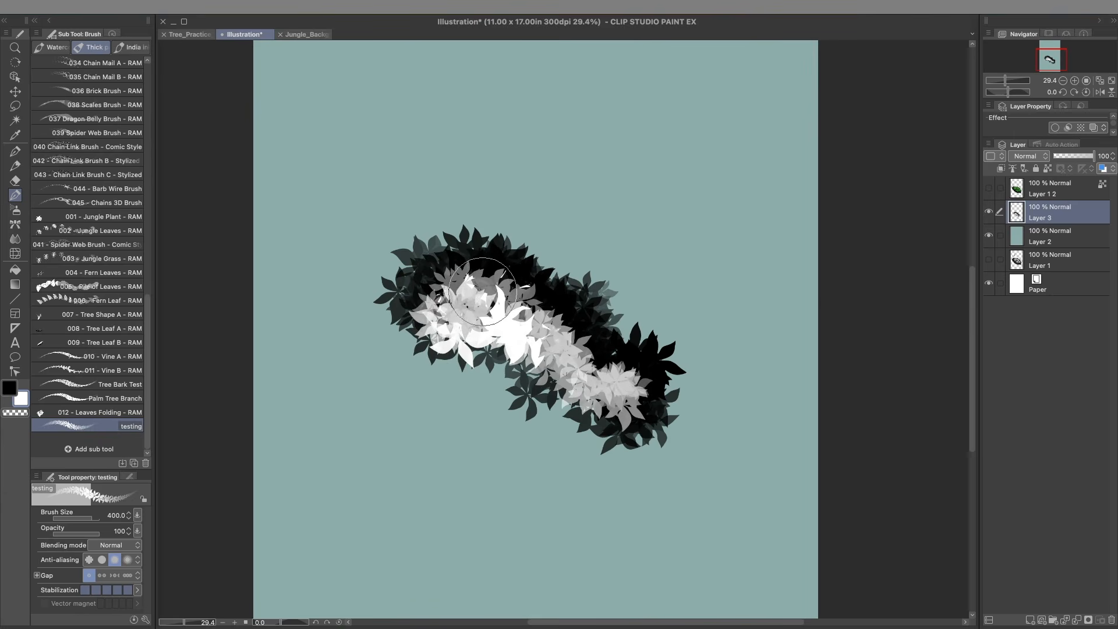
Extend the foliage outward with black leaves around its edges and blend more white leaves into the highlight, swapping main and sub colours.
{"action": "mouse_move", "coordinate": [477, 356]}
{"action": "left_mouse_down"}
{"action": "mouse_move", "coordinate": [497, 367]}
{"action": "mouse_move", "coordinate": [475, 362]}
{"action": "mouse_move", "coordinate": [531, 388]}
{"action": "mouse_move", "coordinate": [458, 366]}
{"action": "mouse_move", "coordinate": [398, 307]}
{"action": "mouse_move", "coordinate": [447, 364]}
{"action": "mouse_move", "coordinate": [577, 444]}
{"action": "mouse_move", "coordinate": [646, 436]}
{"action": "mouse_move", "coordinate": [661, 384]}
{"action": "mouse_move", "coordinate": [674, 422]}
{"action": "mouse_move", "coordinate": [687, 402]}
{"action": "mouse_move", "coordinate": [706, 423]}
{"action": "mouse_move", "coordinate": [646, 332]}
{"action": "mouse_move", "coordinate": [612, 319]}
{"action": "mouse_move", "coordinate": [656, 333]}
{"action": "mouse_move", "coordinate": [669, 344]}
{"action": "mouse_move", "coordinate": [651, 349]}
{"action": "mouse_move", "coordinate": [675, 383]}
{"action": "mouse_move", "coordinate": [679, 441]}
{"action": "mouse_move", "coordinate": [689, 430]}
{"action": "mouse_move", "coordinate": [659, 440]}
{"action": "mouse_move", "coordinate": [673, 454]}
{"action": "mouse_move", "coordinate": [679, 433]}
{"action": "mouse_move", "coordinate": [647, 461]}
{"action": "mouse_move", "coordinate": [662, 448]}
{"action": "mouse_move", "coordinate": [614, 448]}
{"action": "mouse_move", "coordinate": [685, 437]}
{"action": "mouse_move", "coordinate": [693, 410]}
{"action": "mouse_move", "coordinate": [711, 429]}
{"action": "mouse_move", "coordinate": [633, 457]}
{"action": "mouse_move", "coordinate": [586, 447]}
{"action": "mouse_move", "coordinate": [601, 439]}
{"action": "mouse_move", "coordinate": [501, 405]}
{"action": "mouse_move", "coordinate": [522, 431]}
{"action": "mouse_move", "coordinate": [512, 409]}
{"action": "mouse_move", "coordinate": [435, 370]}
{"action": "mouse_move", "coordinate": [414, 346]}
{"action": "mouse_move", "coordinate": [402, 290]}
{"action": "mouse_move", "coordinate": [380, 269]}
{"action": "mouse_move", "coordinate": [427, 263]}
{"action": "mouse_move", "coordinate": [429, 240]}
{"action": "mouse_move", "coordinate": [487, 239]}
{"action": "mouse_move", "coordinate": [475, 236]}
{"action": "mouse_move", "coordinate": [499, 224]}
{"action": "mouse_move", "coordinate": [430, 222]}
{"action": "mouse_move", "coordinate": [381, 324]}
{"action": "mouse_move", "coordinate": [387, 374]}
{"action": "mouse_move", "coordinate": [544, 459]}
{"action": "mouse_move", "coordinate": [585, 456]}
{"action": "mouse_move", "coordinate": [646, 474]}
{"action": "mouse_move", "coordinate": [683, 456]}
{"action": "mouse_move", "coordinate": [704, 392]}
{"action": "mouse_move", "coordinate": [678, 389]}
{"action": "mouse_move", "coordinate": [685, 454]}
{"action": "left_mouse_up"}
{"action": "key", "text": "x"}
{"action": "key", "text": "x"}
{"action": "mouse_move", "coordinate": [631, 410]}
{"action": "left_mouse_down"}
{"action": "mouse_move", "coordinate": [671, 426]}
{"action": "mouse_move", "coordinate": [629, 367]}
{"action": "mouse_move", "coordinate": [627, 384]}
{"action": "mouse_move", "coordinate": [621, 368]}
{"action": "mouse_move", "coordinate": [631, 370]}
{"action": "mouse_move", "coordinate": [564, 330]}
{"action": "mouse_move", "coordinate": [676, 404]}
{"action": "mouse_move", "coordinate": [661, 410]}
{"action": "mouse_move", "coordinate": [652, 441]}
{"action": "mouse_move", "coordinate": [597, 436]}
{"action": "mouse_move", "coordinate": [533, 390]}
{"action": "mouse_move", "coordinate": [482, 374]}
{"action": "mouse_move", "coordinate": [408, 305]}
{"action": "mouse_move", "coordinate": [401, 285]}
{"action": "mouse_move", "coordinate": [420, 275]}
{"action": "mouse_move", "coordinate": [394, 303]}
{"action": "mouse_move", "coordinate": [402, 343]}
{"action": "mouse_move", "coordinate": [431, 335]}
{"action": "left_mouse_up"}
{"action": "key", "text": "x"}
{"action": "mouse_move", "coordinate": [494, 350]}
{"action": "left_mouse_down"}
{"action": "mouse_move", "coordinate": [500, 344]}
{"action": "mouse_move", "coordinate": [486, 340]}
{"action": "mouse_move", "coordinate": [584, 392]}
{"action": "mouse_move", "coordinate": [518, 397]}
{"action": "left_mouse_up"}
{"action": "key", "text": "x"}
{"action": "mouse_move", "coordinate": [490, 284]}
{"action": "left_mouse_down"}
{"action": "mouse_move", "coordinate": [468, 260]}
{"action": "mouse_move", "coordinate": [489, 276]}
{"action": "left_mouse_up"}
{"action": "mouse_move", "coordinate": [598, 364]}
{"action": "left_mouse_down"}
{"action": "mouse_move", "coordinate": [634, 401]}
{"action": "mouse_move", "coordinate": [673, 385]}
{"action": "mouse_move", "coordinate": [667, 436]}
{"action": "mouse_move", "coordinate": [694, 452]}
{"action": "mouse_move", "coordinate": [697, 478]}
{"action": "left_mouse_up"}
{"action": "key", "text": "x"}
{"action": "key", "text": "x"}
{"action": "key", "text": "x"}
{"action": "mouse_move", "coordinate": [697, 474]}
{"action": "left_mouse_down"}
{"action": "mouse_move", "coordinate": [693, 444]}
{"action": "mouse_move", "coordinate": [699, 516]}
{"action": "mouse_move", "coordinate": [685, 476]}
{"action": "mouse_move", "coordinate": [696, 443]}
{"action": "mouse_move", "coordinate": [703, 458]}
{"action": "mouse_move", "coordinate": [658, 486]}
{"action": "mouse_move", "coordinate": [560, 444]}
{"action": "mouse_move", "coordinate": [594, 483]}
{"action": "mouse_move", "coordinate": [547, 458]}
{"action": "mouse_move", "coordinate": [597, 459]}
{"action": "mouse_move", "coordinate": [480, 450]}
{"action": "mouse_move", "coordinate": [363, 354]}
{"action": "mouse_move", "coordinate": [349, 356]}
{"action": "mouse_move", "coordinate": [351, 298]}
{"action": "mouse_move", "coordinate": [324, 325]}
{"action": "mouse_move", "coordinate": [329, 356]}
{"action": "mouse_move", "coordinate": [361, 314]}
{"action": "mouse_move", "coordinate": [374, 259]}
{"action": "mouse_move", "coordinate": [340, 279]}
{"action": "mouse_move", "coordinate": [355, 244]}
{"action": "mouse_move", "coordinate": [374, 244]}
{"action": "mouse_move", "coordinate": [379, 260]}
{"action": "mouse_move", "coordinate": [364, 374]}
{"action": "mouse_move", "coordinate": [339, 387]}
{"action": "mouse_move", "coordinate": [345, 362]}
{"action": "mouse_move", "coordinate": [393, 377]}
{"action": "mouse_move", "coordinate": [466, 427]}
{"action": "mouse_move", "coordinate": [438, 403]}
{"action": "mouse_move", "coordinate": [409, 429]}
{"action": "mouse_move", "coordinate": [572, 484]}
{"action": "mouse_move", "coordinate": [637, 493]}
{"action": "left_mouse_up"}
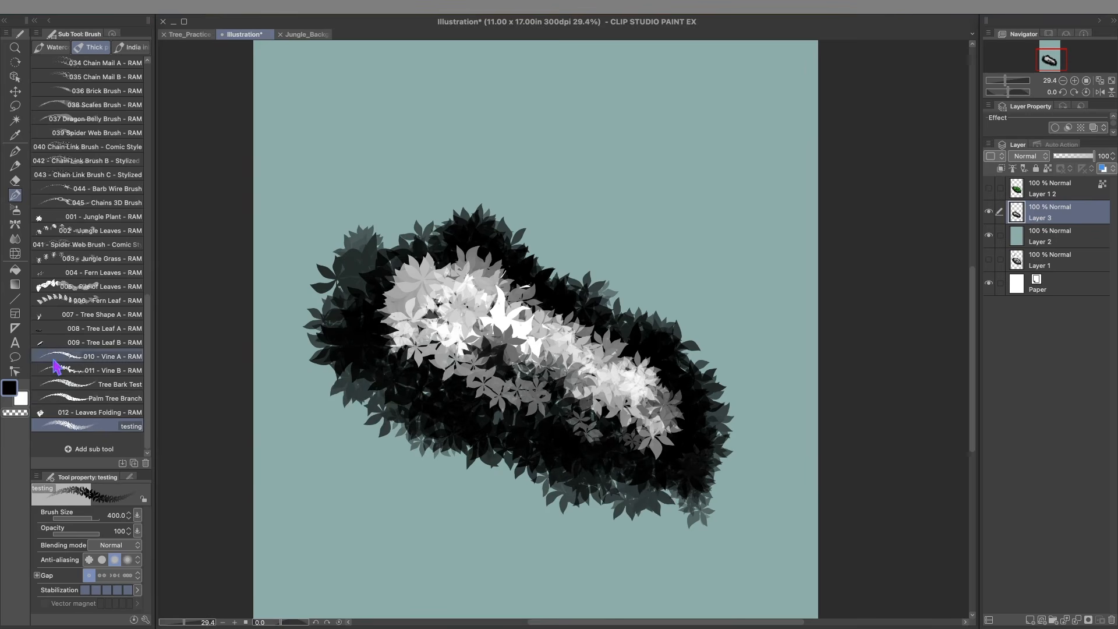
Add a raster layer between Layer 3 and Layer 2 and stamp a black 007 - Tree Shape A tree beneath the foliage at size 2000.
{"action": "left_click", "coordinate": [87, 314]}
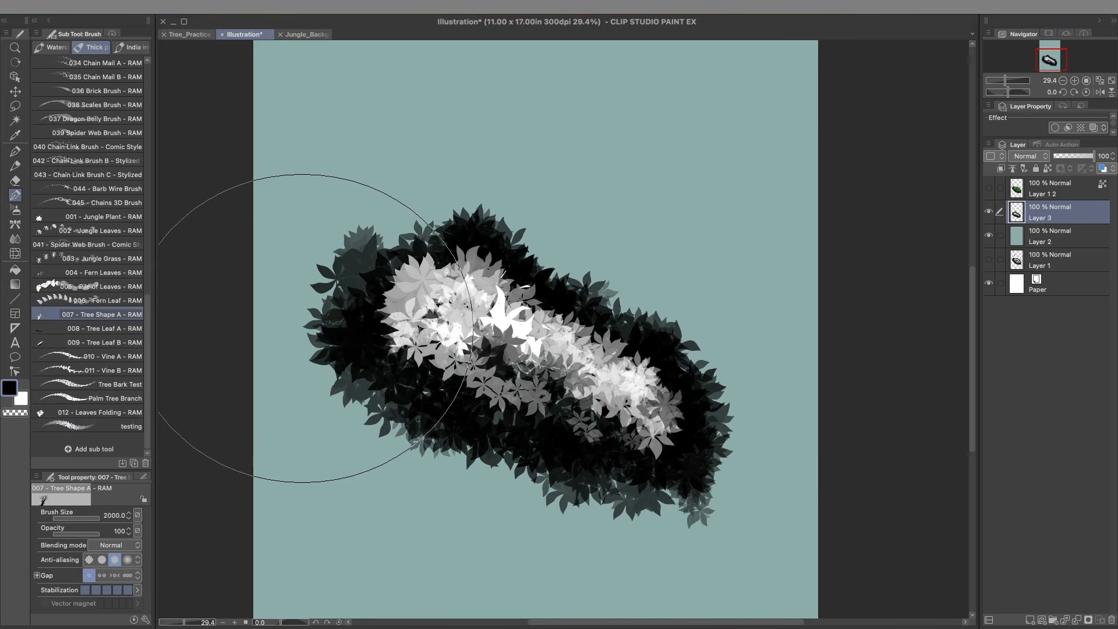
{"action": "left_click", "coordinate": [1042, 236]}
{"action": "left_click", "coordinate": [1030, 620]}
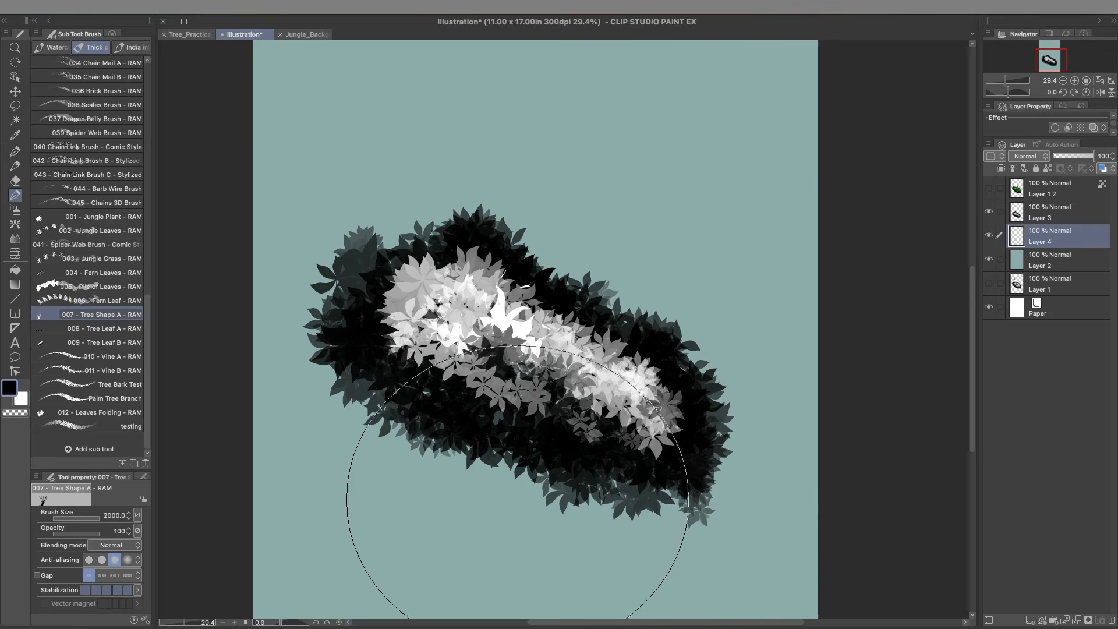
{"action": "left_click", "coordinate": [437, 476]}
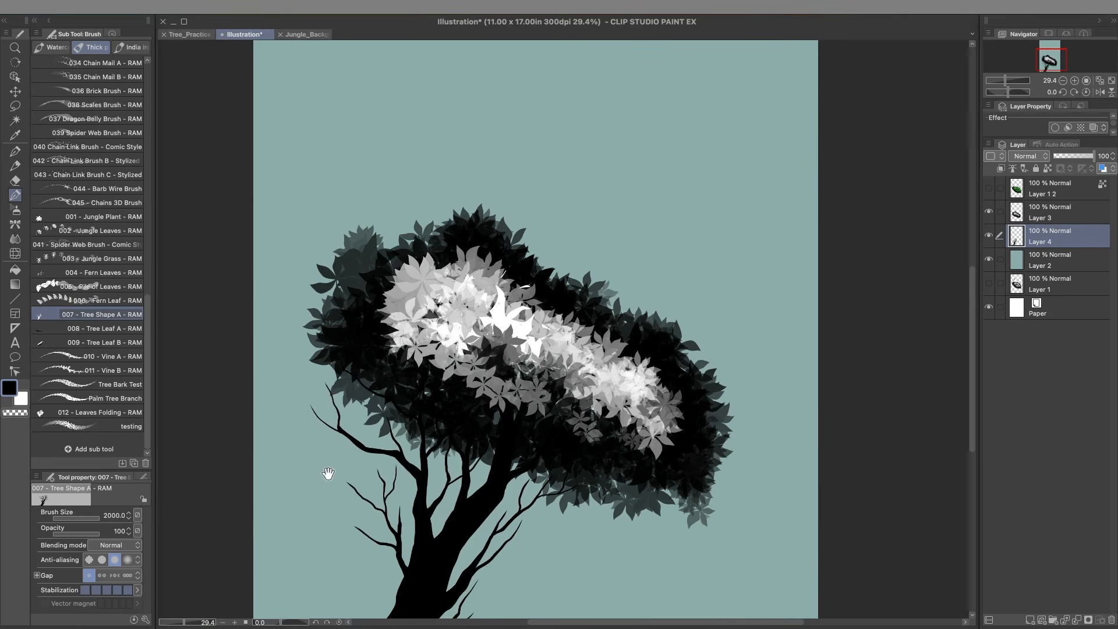
{"action": "left_click_drag", "start_coordinate": [327, 472], "coordinate": [362, 350]}
On Layer 3, paint a clump of black leaves with the testing brush under the canopy beside the trunk's upper right branches.
{"action": "left_click", "coordinate": [1048, 212]}
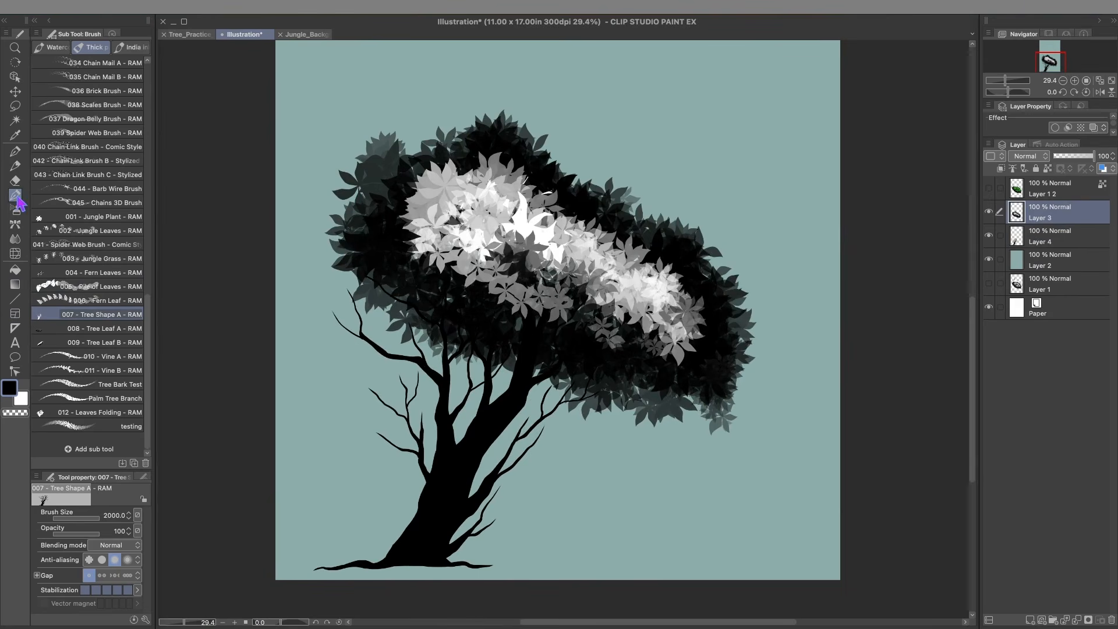
{"action": "left_click", "coordinate": [64, 425]}
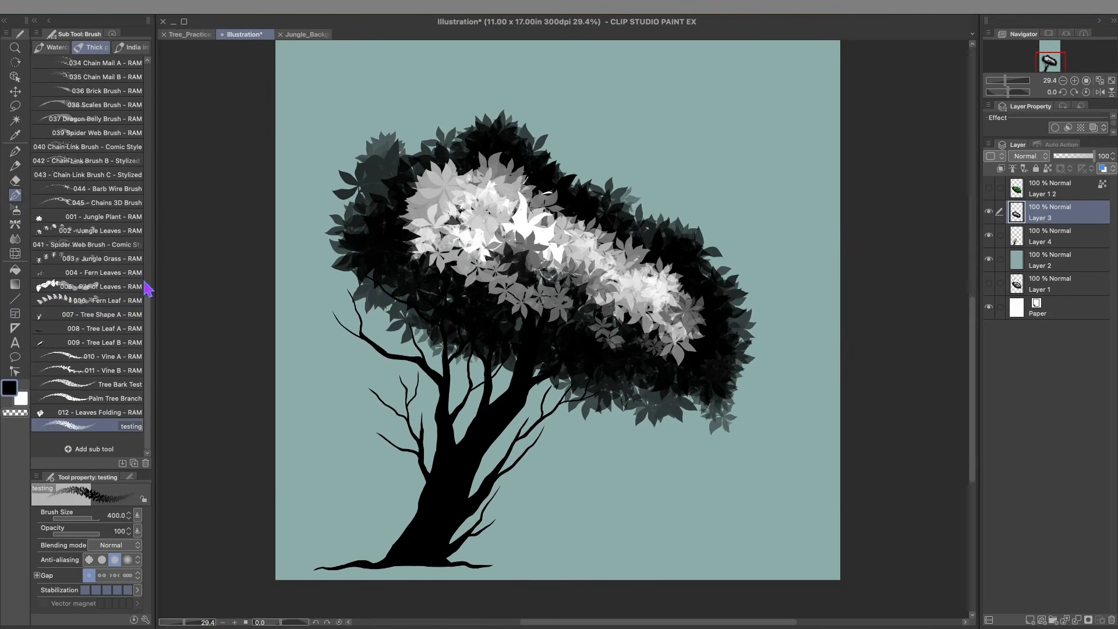
{"action": "mouse_move", "coordinate": [431, 251]}
{"action": "left_mouse_down"}
{"action": "mouse_move", "coordinate": [467, 220]}
{"action": "mouse_move", "coordinate": [417, 233]}
{"action": "left_mouse_up"}
{"action": "mouse_move", "coordinate": [549, 424]}
{"action": "left_mouse_down"}
{"action": "mouse_move", "coordinate": [571, 404]}
{"action": "mouse_move", "coordinate": [567, 420]}
{"action": "mouse_move", "coordinate": [550, 410]}
{"action": "mouse_move", "coordinate": [571, 431]}
{"action": "mouse_move", "coordinate": [586, 410]}
{"action": "mouse_move", "coordinate": [568, 419]}
{"action": "mouse_move", "coordinate": [611, 402]}
{"action": "left_mouse_up"}
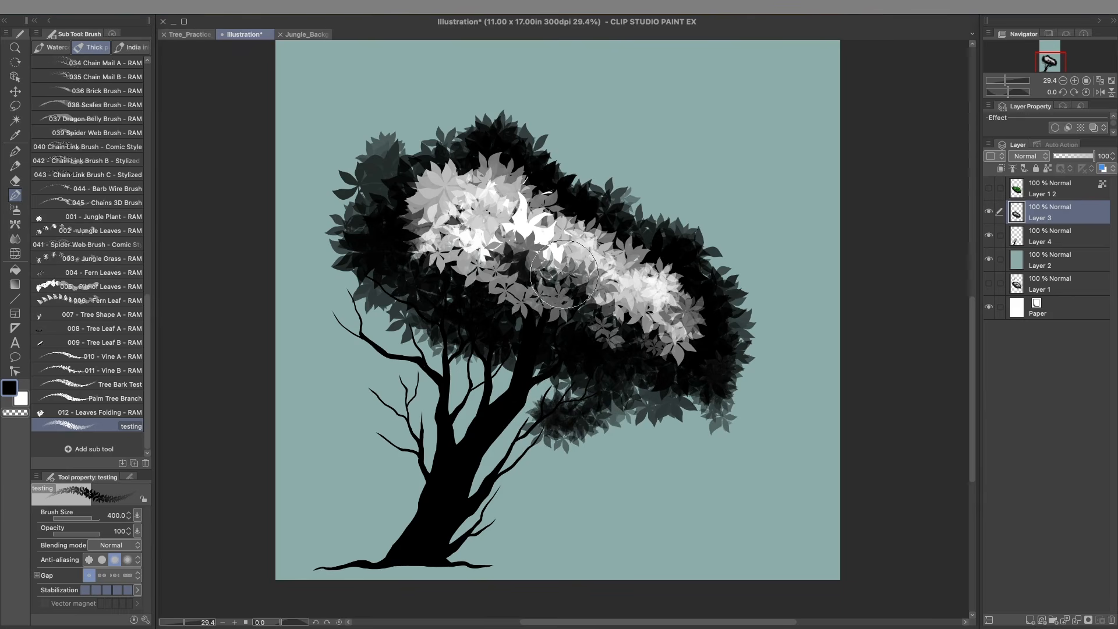
Widen the canopy highlight toward its left side with white leaves and break it up with black leaves through its middle.
{"action": "mouse_move", "coordinate": [536, 270]}
{"action": "left_mouse_down"}
{"action": "mouse_move", "coordinate": [503, 256]}
{"action": "mouse_move", "coordinate": [541, 256]}
{"action": "mouse_move", "coordinate": [503, 254]}
{"action": "mouse_move", "coordinate": [521, 244]}
{"action": "mouse_move", "coordinate": [522, 277]}
{"action": "mouse_move", "coordinate": [525, 258]}
{"action": "mouse_move", "coordinate": [547, 271]}
{"action": "mouse_move", "coordinate": [553, 208]}
{"action": "mouse_move", "coordinate": [506, 240]}
{"action": "mouse_move", "coordinate": [485, 283]}
{"action": "mouse_move", "coordinate": [421, 253]}
{"action": "mouse_move", "coordinate": [434, 244]}
{"action": "mouse_move", "coordinate": [408, 197]}
{"action": "mouse_move", "coordinate": [397, 207]}
{"action": "mouse_move", "coordinate": [482, 288]}
{"action": "mouse_move", "coordinate": [551, 278]}
{"action": "mouse_move", "coordinate": [591, 304]}
{"action": "mouse_move", "coordinate": [603, 343]}
{"action": "mouse_move", "coordinate": [625, 361]}
{"action": "mouse_move", "coordinate": [650, 336]}
{"action": "mouse_move", "coordinate": [709, 315]}
{"action": "mouse_move", "coordinate": [693, 281]}
{"action": "mouse_move", "coordinate": [583, 248]}
{"action": "mouse_move", "coordinate": [587, 220]}
{"action": "mouse_move", "coordinate": [572, 237]}
{"action": "mouse_move", "coordinate": [640, 252]}
{"action": "mouse_move", "coordinate": [520, 198]}
{"action": "mouse_move", "coordinate": [498, 169]}
{"action": "mouse_move", "coordinate": [515, 172]}
{"action": "mouse_move", "coordinate": [452, 172]}
{"action": "left_mouse_up"}
{"action": "key", "text": "x"}
{"action": "mouse_move", "coordinate": [389, 187]}
{"action": "left_mouse_down"}
{"action": "mouse_move", "coordinate": [385, 240]}
{"action": "mouse_move", "coordinate": [406, 255]}
{"action": "mouse_move", "coordinate": [375, 242]}
{"action": "mouse_move", "coordinate": [461, 296]}
{"action": "mouse_move", "coordinate": [482, 282]}
{"action": "mouse_move", "coordinate": [452, 308]}
{"action": "mouse_move", "coordinate": [463, 302]}
{"action": "mouse_move", "coordinate": [435, 293]}
{"action": "mouse_move", "coordinate": [489, 318]}
{"action": "left_mouse_up"}
{"action": "key", "text": "x"}
{"action": "mouse_move", "coordinate": [459, 250]}
{"action": "left_mouse_down"}
{"action": "mouse_move", "coordinate": [495, 254]}
{"action": "mouse_move", "coordinate": [459, 240]}
{"action": "mouse_move", "coordinate": [515, 227]}
{"action": "mouse_move", "coordinate": [514, 203]}
{"action": "mouse_move", "coordinate": [515, 242]}
{"action": "mouse_move", "coordinate": [549, 262]}
{"action": "mouse_move", "coordinate": [589, 265]}
{"action": "mouse_move", "coordinate": [632, 307]}
{"action": "mouse_move", "coordinate": [626, 325]}
{"action": "mouse_move", "coordinate": [668, 356]}
{"action": "mouse_move", "coordinate": [660, 337]}
{"action": "mouse_move", "coordinate": [621, 346]}
{"action": "mouse_move", "coordinate": [621, 359]}
{"action": "mouse_move", "coordinate": [589, 342]}
{"action": "left_mouse_up"}
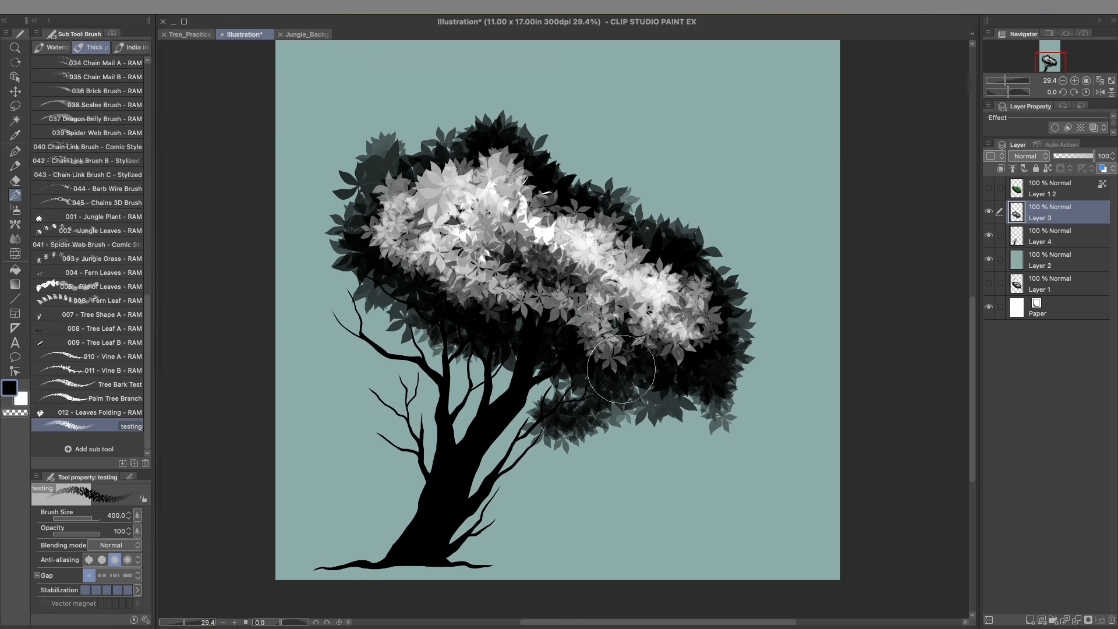
{"action": "left_click_drag", "start_coordinate": [634, 380], "coordinate": [634, 388]}
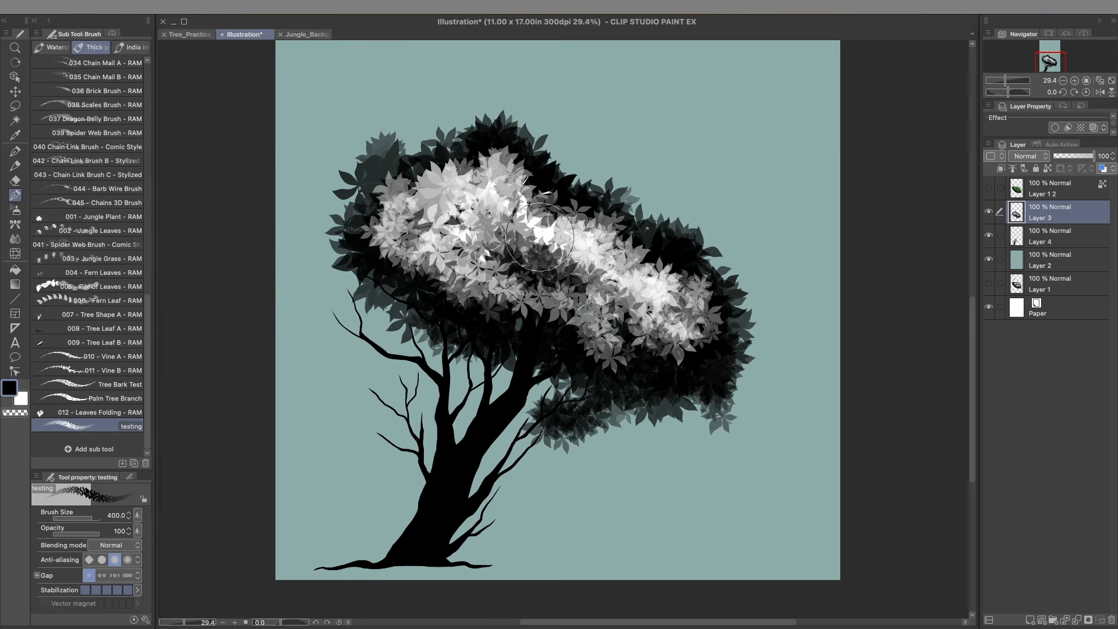
{"action": "mouse_move", "coordinate": [541, 242]}
{"action": "left_mouse_down"}
{"action": "mouse_move", "coordinate": [518, 238]}
{"action": "mouse_move", "coordinate": [603, 262]}
{"action": "mouse_move", "coordinate": [547, 205]}
{"action": "left_mouse_up"}
Brush more white leaves over the right end and lower left part of the canopy highlight.
{"action": "key", "text": "x"}
{"action": "left_click_drag", "start_coordinate": [647, 288], "coordinate": [697, 328]}
{"action": "mouse_move", "coordinate": [669, 263]}
{"action": "left_mouse_down"}
{"action": "mouse_move", "coordinate": [663, 255]}
{"action": "mouse_move", "coordinate": [687, 323]}
{"action": "mouse_move", "coordinate": [668, 359]}
{"action": "left_mouse_up"}
{"action": "mouse_move", "coordinate": [489, 269]}
{"action": "left_mouse_down"}
{"action": "mouse_move", "coordinate": [521, 291]}
{"action": "mouse_move", "coordinate": [471, 268]}
{"action": "mouse_move", "coordinate": [506, 282]}
{"action": "mouse_move", "coordinate": [513, 266]}
{"action": "mouse_move", "coordinate": [472, 265]}
{"action": "left_mouse_up"}
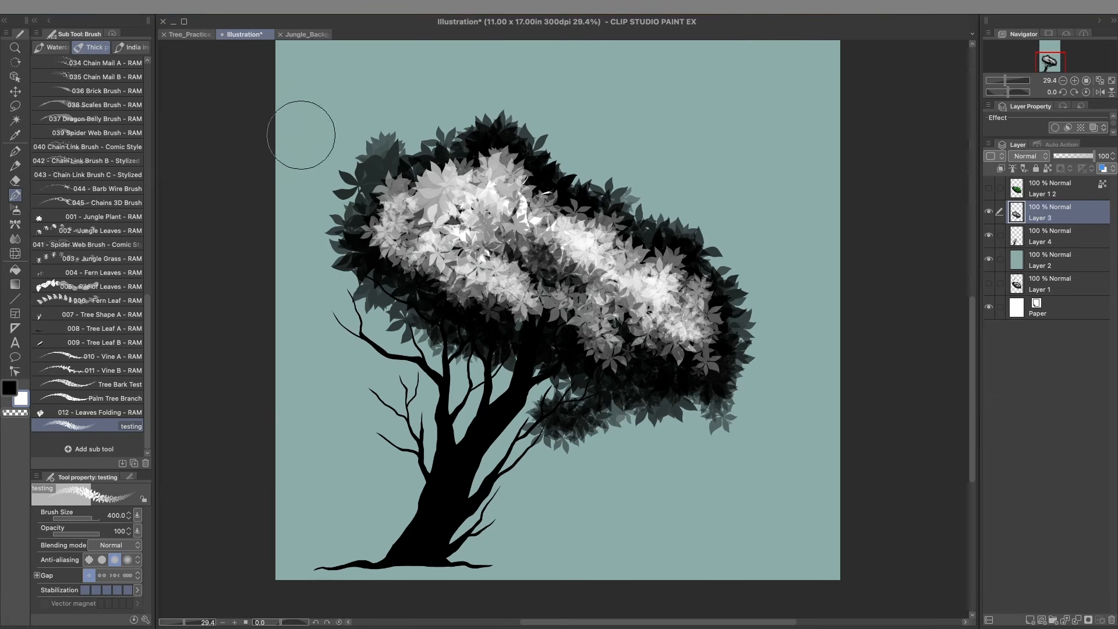
Consult the Jungle_Background_3_Testing_CSP document and return to the illustration to layer more light and dark leaves across the canopy.
{"action": "left_click", "coordinate": [304, 36]}
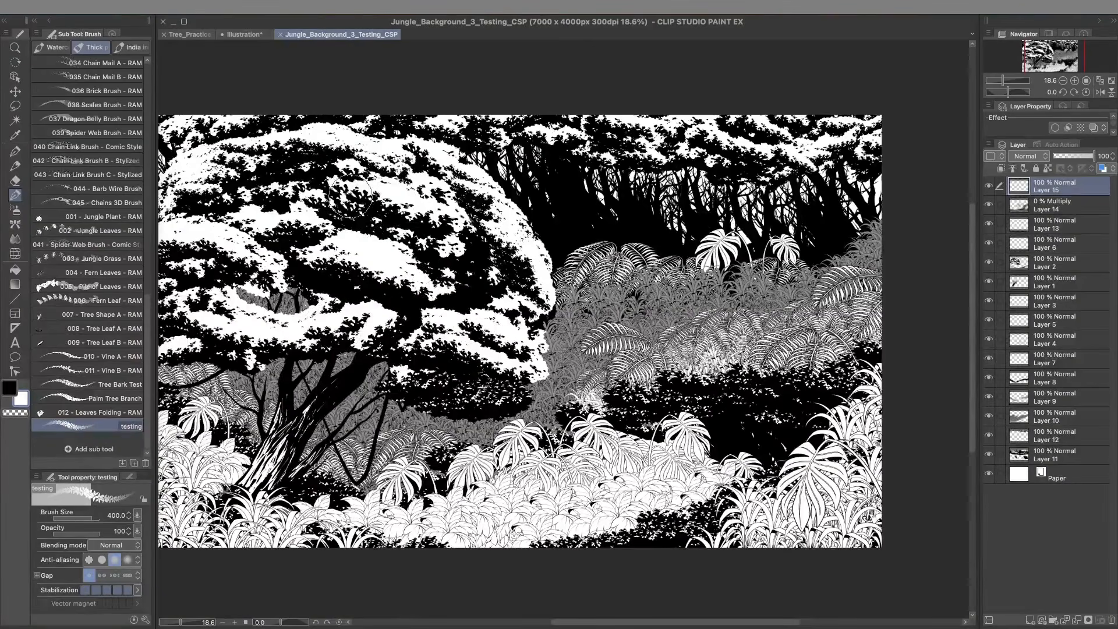
{"action": "left_click", "coordinate": [247, 36]}
{"action": "mouse_move", "coordinate": [419, 194]}
{"action": "left_mouse_down"}
{"action": "mouse_move", "coordinate": [382, 179]}
{"action": "mouse_move", "coordinate": [468, 173]}
{"action": "mouse_move", "coordinate": [499, 155]}
{"action": "mouse_move", "coordinate": [467, 170]}
{"action": "mouse_move", "coordinate": [506, 159]}
{"action": "mouse_move", "coordinate": [566, 214]}
{"action": "left_mouse_up"}
{"action": "mouse_move", "coordinate": [647, 244]}
{"action": "left_mouse_down"}
{"action": "mouse_move", "coordinate": [657, 353]}
{"action": "mouse_move", "coordinate": [673, 360]}
{"action": "mouse_move", "coordinate": [694, 326]}
{"action": "mouse_move", "coordinate": [715, 341]}
{"action": "mouse_move", "coordinate": [671, 349]}
{"action": "mouse_move", "coordinate": [600, 297]}
{"action": "mouse_move", "coordinate": [527, 274]}
{"action": "left_mouse_up"}
{"action": "mouse_move", "coordinate": [454, 274]}
{"action": "left_mouse_down"}
{"action": "mouse_move", "coordinate": [426, 258]}
{"action": "mouse_move", "coordinate": [413, 279]}
{"action": "mouse_move", "coordinate": [395, 246]}
{"action": "mouse_move", "coordinate": [377, 243]}
{"action": "mouse_move", "coordinate": [464, 273]}
{"action": "mouse_move", "coordinate": [536, 327]}
{"action": "mouse_move", "coordinate": [451, 264]}
{"action": "mouse_move", "coordinate": [456, 212]}
{"action": "mouse_move", "coordinate": [405, 219]}
{"action": "mouse_move", "coordinate": [421, 188]}
{"action": "mouse_move", "coordinate": [435, 192]}
{"action": "mouse_move", "coordinate": [406, 168]}
{"action": "mouse_move", "coordinate": [412, 182]}
{"action": "mouse_move", "coordinate": [400, 179]}
{"action": "mouse_move", "coordinate": [429, 178]}
{"action": "mouse_move", "coordinate": [407, 157]}
{"action": "mouse_move", "coordinate": [420, 156]}
{"action": "mouse_move", "coordinate": [390, 154]}
{"action": "mouse_move", "coordinate": [452, 147]}
{"action": "left_mouse_up"}
{"action": "key", "text": "x"}
{"action": "left_click_drag", "start_coordinate": [542, 320], "coordinate": [508, 306]}
{"action": "key", "text": "x"}
{"action": "left_click_drag", "start_coordinate": [562, 337], "coordinate": [481, 335]}
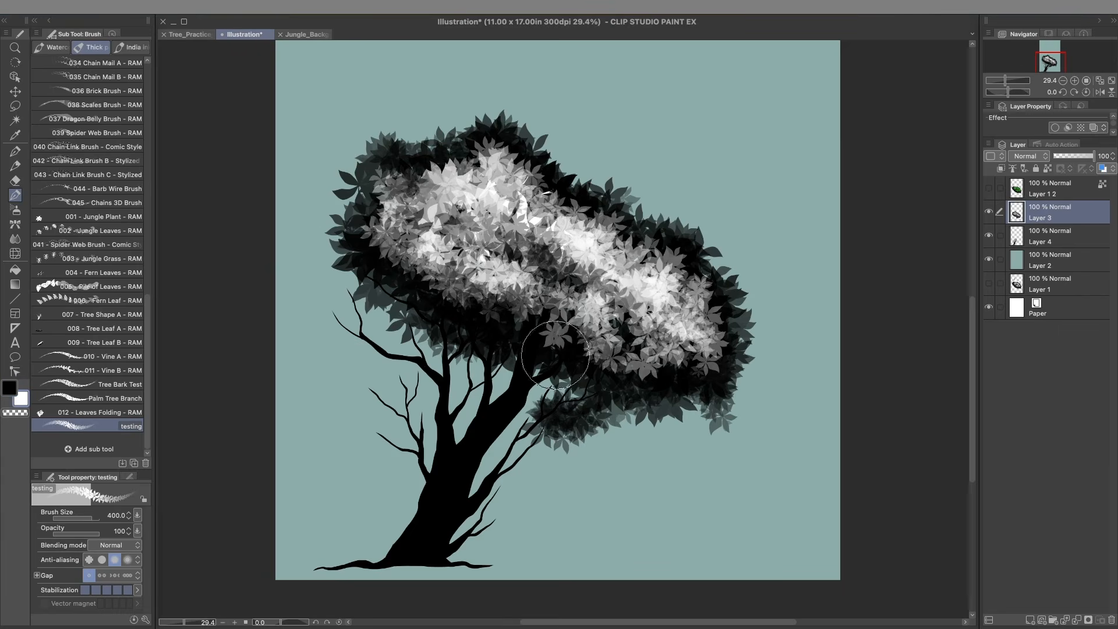
{"action": "mouse_move", "coordinate": [687, 284]}
{"action": "left_mouse_down"}
{"action": "mouse_move", "coordinate": [664, 244]}
{"action": "mouse_move", "coordinate": [655, 269]}
{"action": "left_mouse_up"}
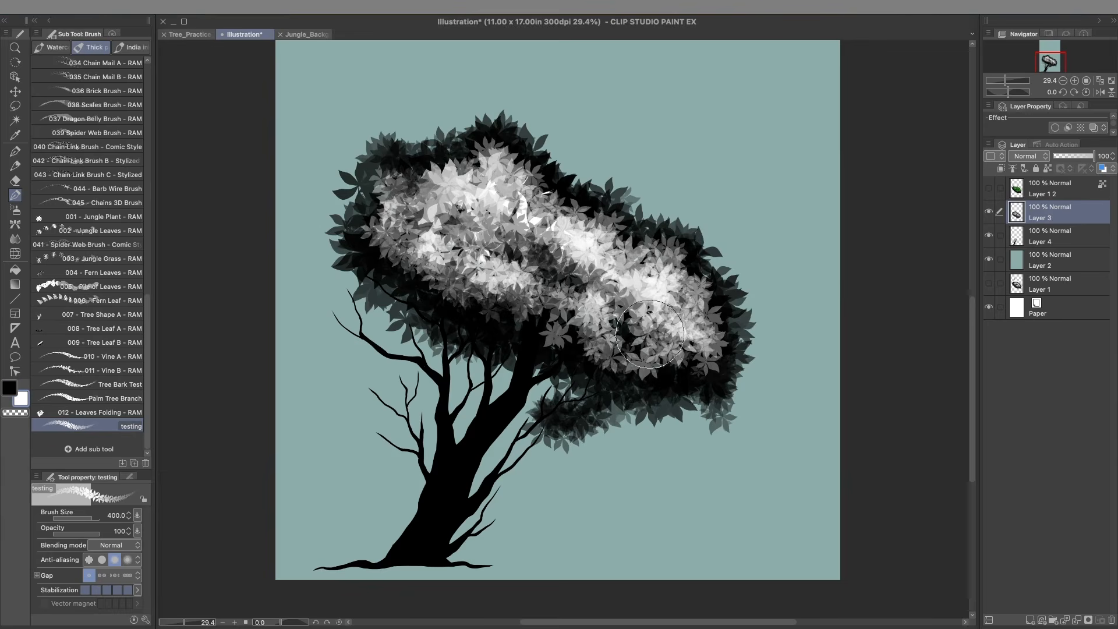
Deepen the shadows along the canopy's underside with black leaves from the testing brush.
{"action": "left_click", "coordinate": [15, 48]}
{"action": "mouse_move", "coordinate": [510, 258]}
{"action": "left_mouse_down"}
{"action": "mouse_move", "coordinate": [545, 266]}
{"action": "mouse_move", "coordinate": [504, 260]}
{"action": "left_mouse_up"}
{"action": "left_click_drag", "start_coordinate": [418, 323], "coordinate": [437, 288]}
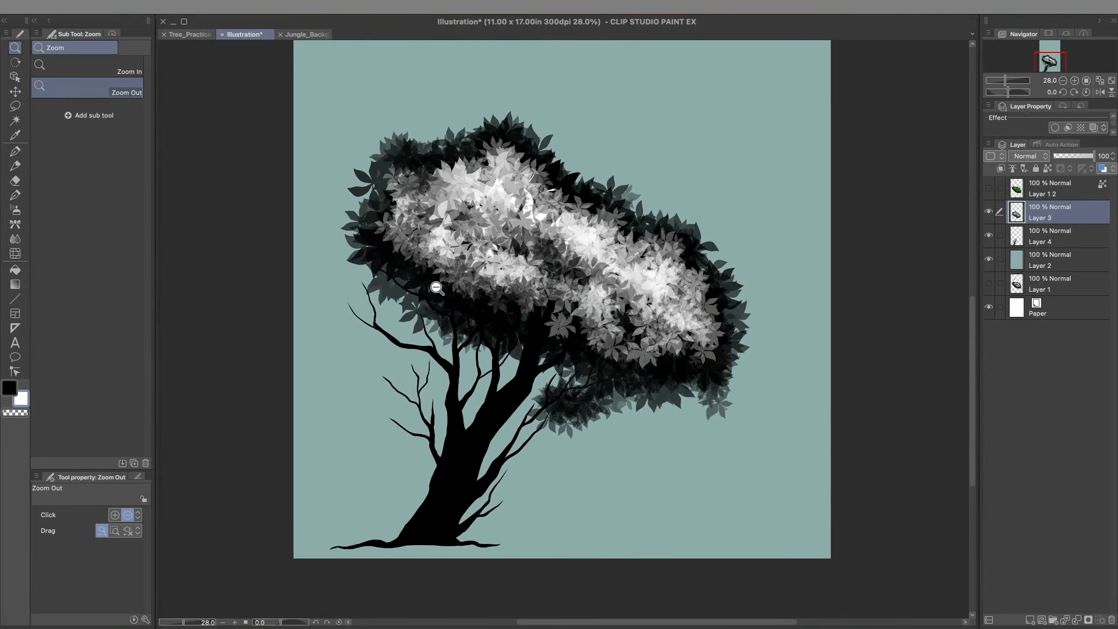
{"action": "left_click", "coordinate": [16, 198]}
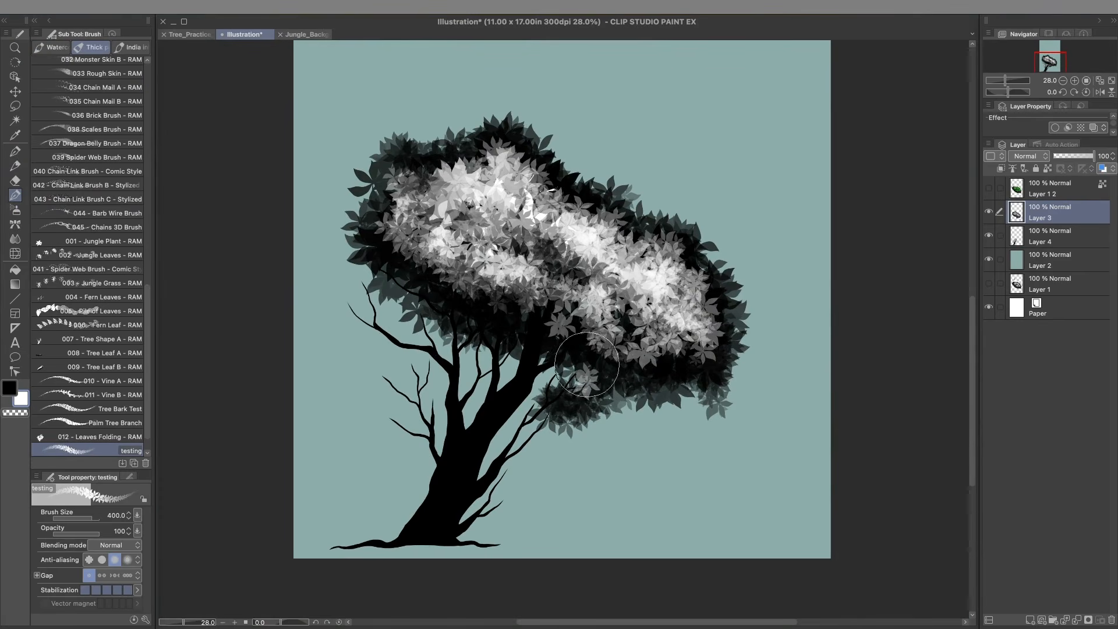
{"action": "key", "text": "x"}
{"action": "left_click_drag", "start_coordinate": [581, 374], "coordinate": [574, 369]}
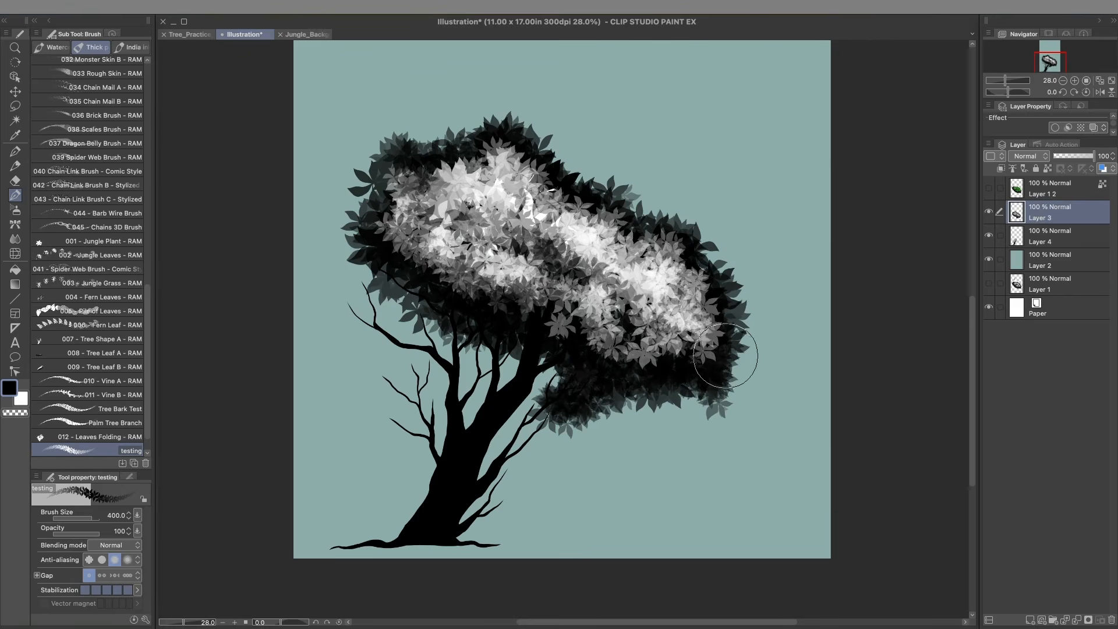
{"action": "left_click_drag", "start_coordinate": [476, 320], "coordinate": [393, 272]}
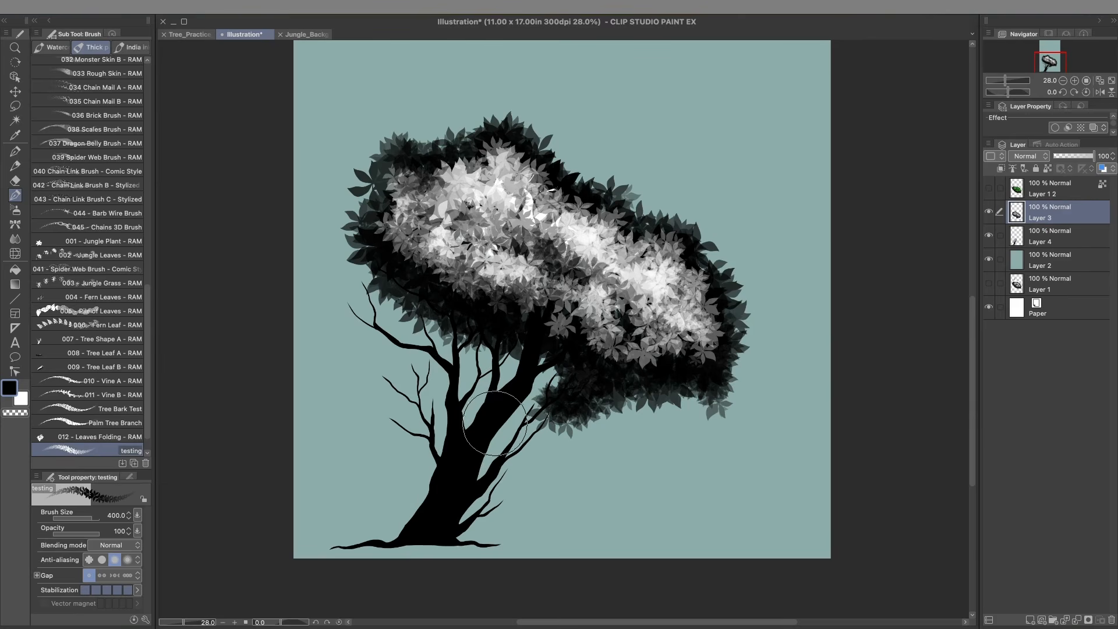
Examine the large tree's foliage in the Jungle_Background_3_Testing_CSP document and return to the illustration.
{"action": "left_click", "coordinate": [308, 35]}
{"action": "scroll", "coordinate": [260, 284], "scroll_direction": "up", "scroll_amount": 3}
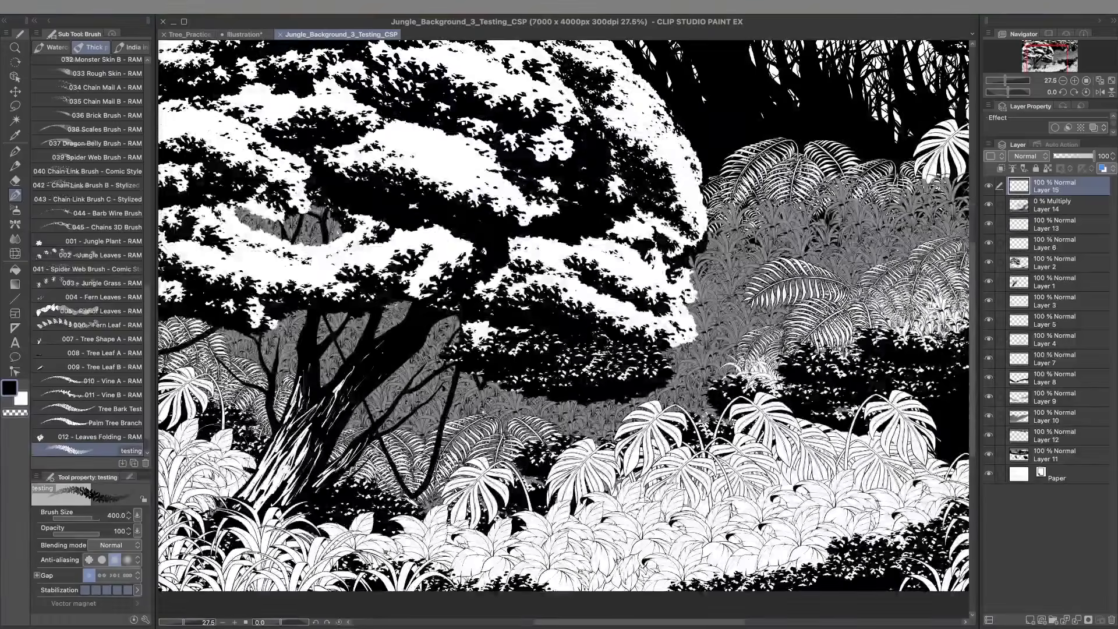
{"action": "scroll", "coordinate": [314, 266], "scroll_direction": "down", "scroll_amount": 3}
{"action": "left_click", "coordinate": [259, 34]}
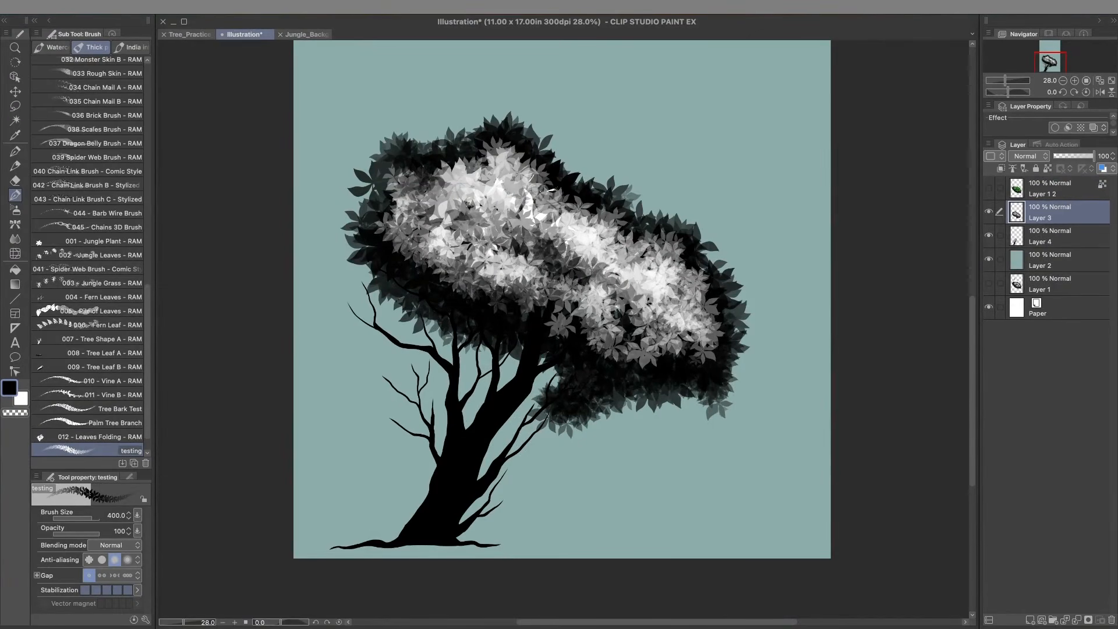
Start Convert to lines and tones on Layer 3 with the preview enabled, keeping the dialog clear of the foliage.
{"action": "right_click", "coordinate": [1046, 218]}
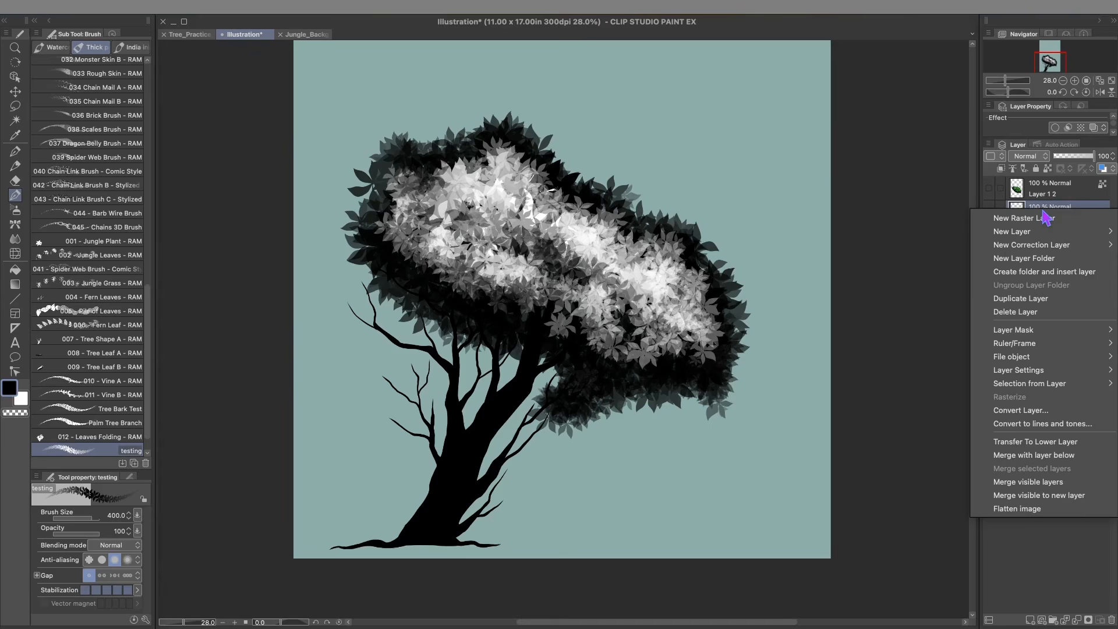
{"action": "left_click", "coordinate": [1035, 425]}
{"action": "left_click_drag", "start_coordinate": [837, 197], "coordinate": [842, 156]}
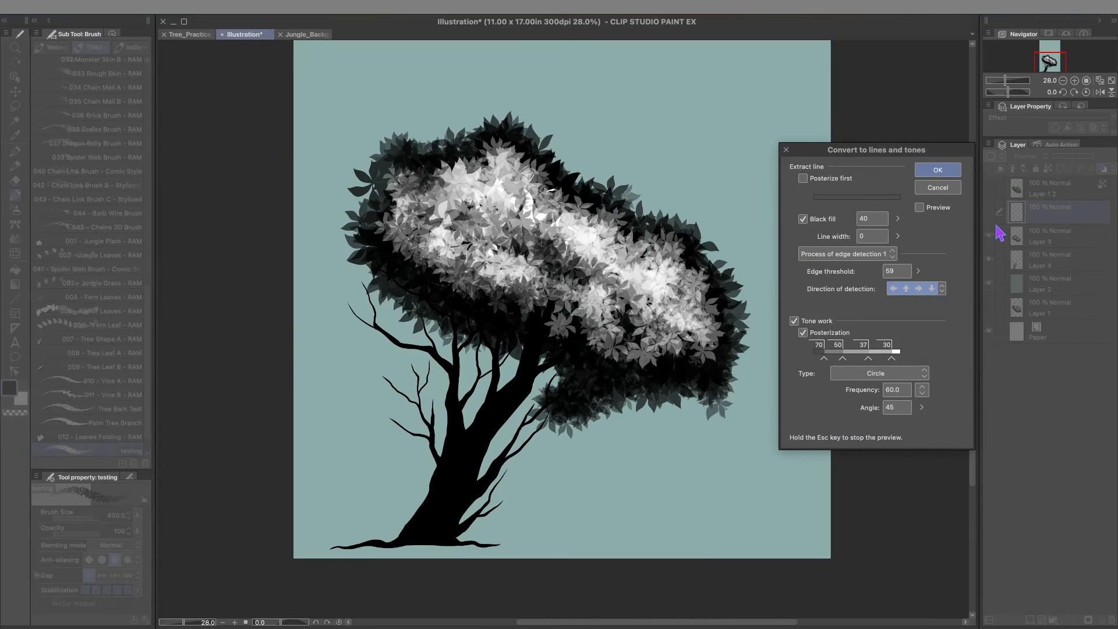
{"action": "left_click", "coordinate": [920, 207]}
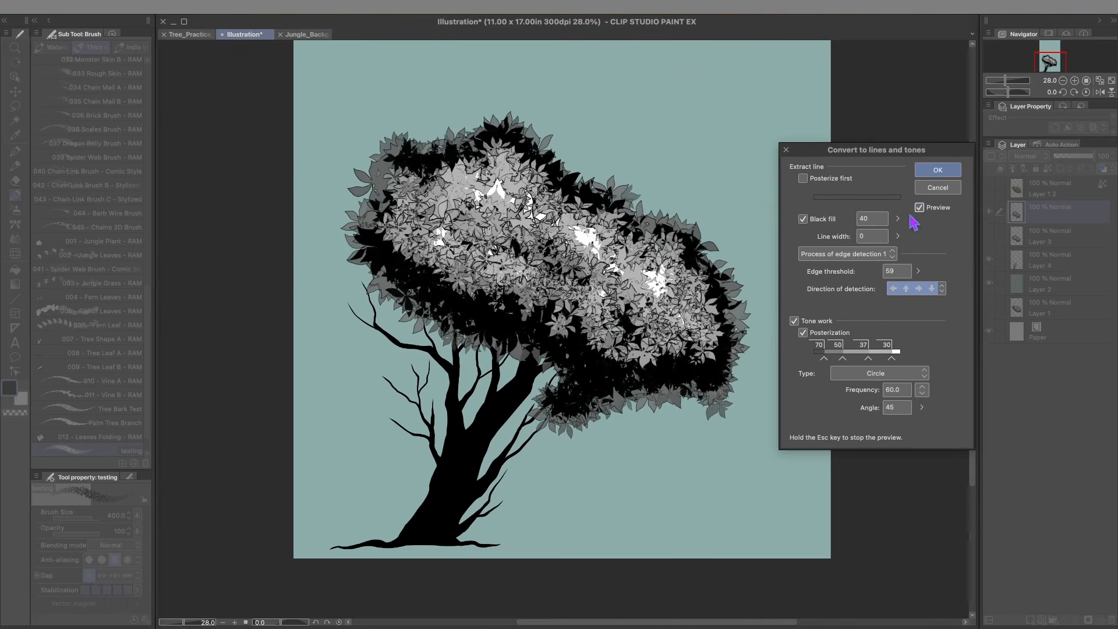
{"action": "left_click_drag", "start_coordinate": [877, 153], "coordinate": [914, 138]}
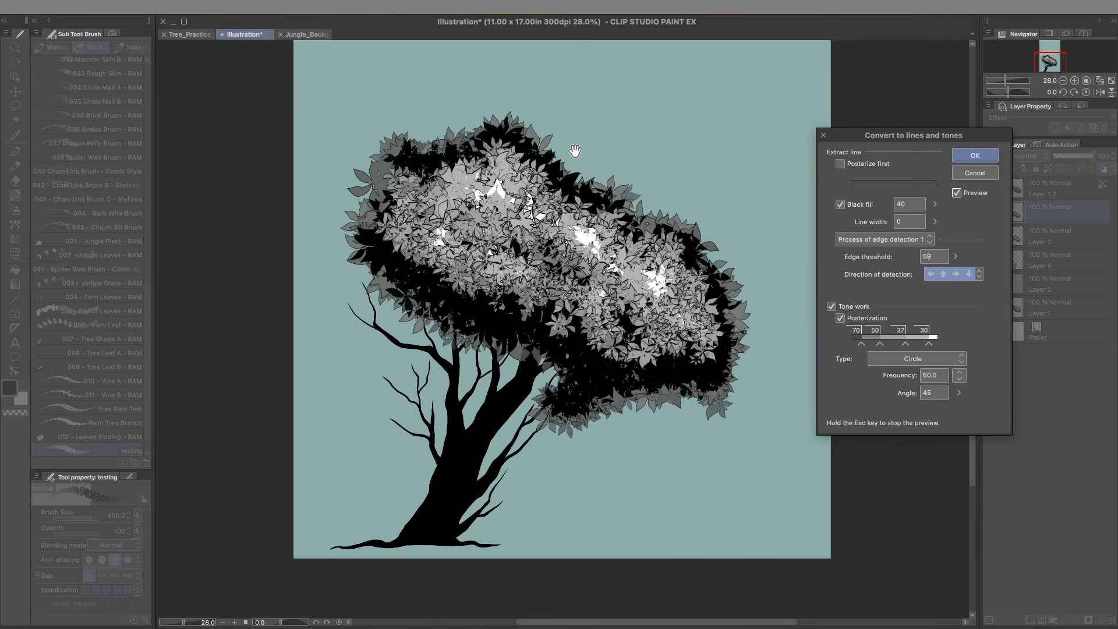
Adjust the tone posterization divisions in the previewed conversion, extending the white highlights and moving the 50 tone's marker next to the 37 one.
{"action": "scroll", "coordinate": [574, 153], "scroll_direction": "up", "scroll_amount": 2}
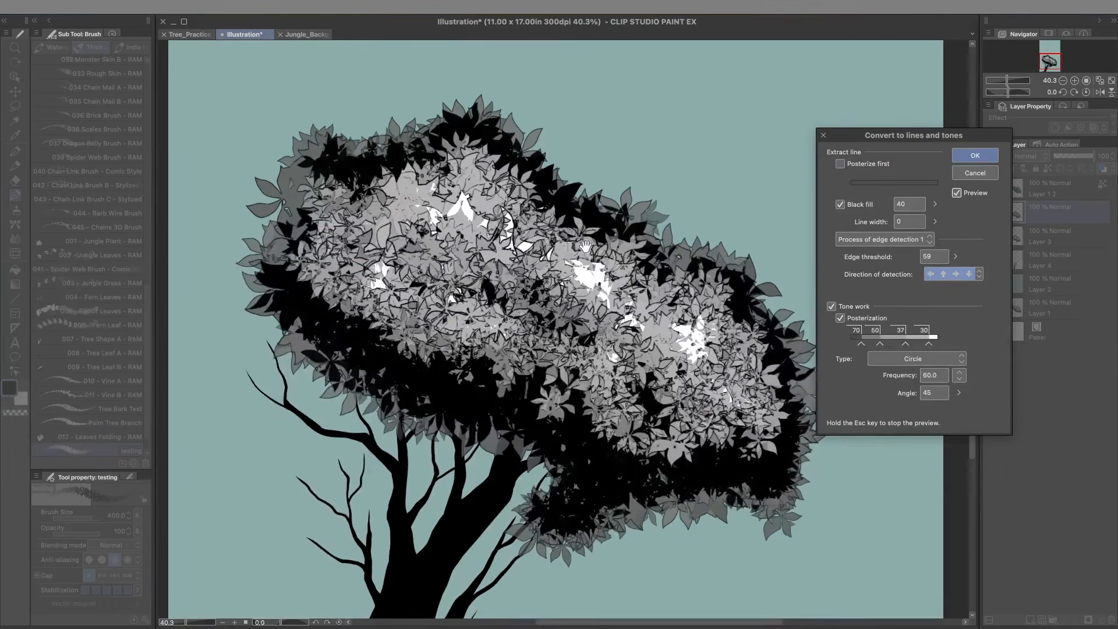
{"action": "scroll", "coordinate": [594, 346], "scroll_direction": "up", "scroll_amount": 5}
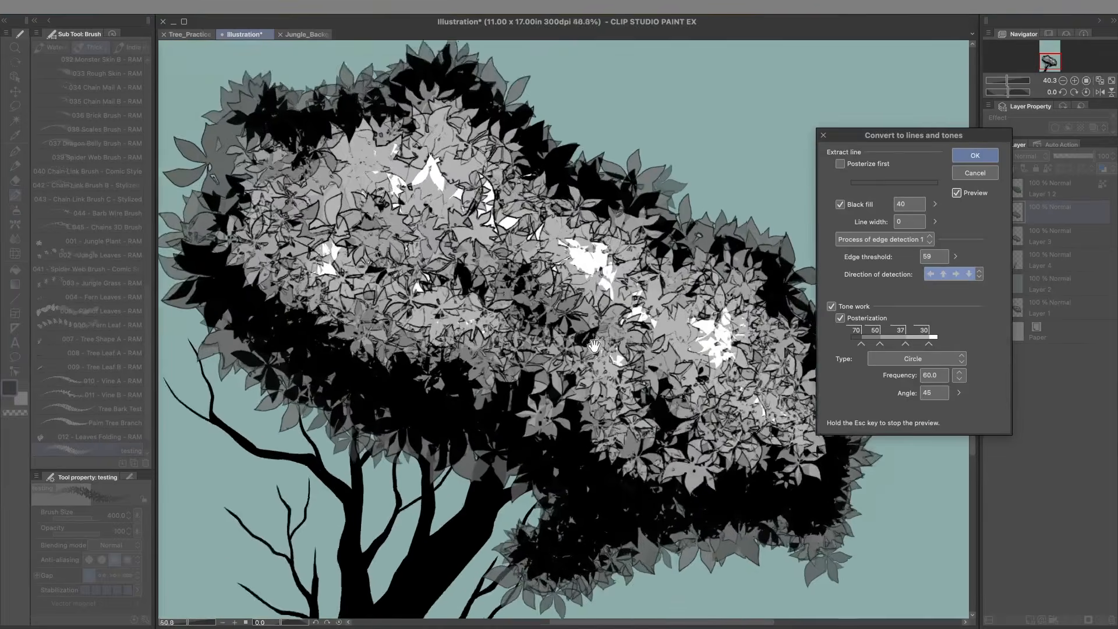
{"action": "scroll", "coordinate": [597, 346], "scroll_direction": "down", "scroll_amount": 5}
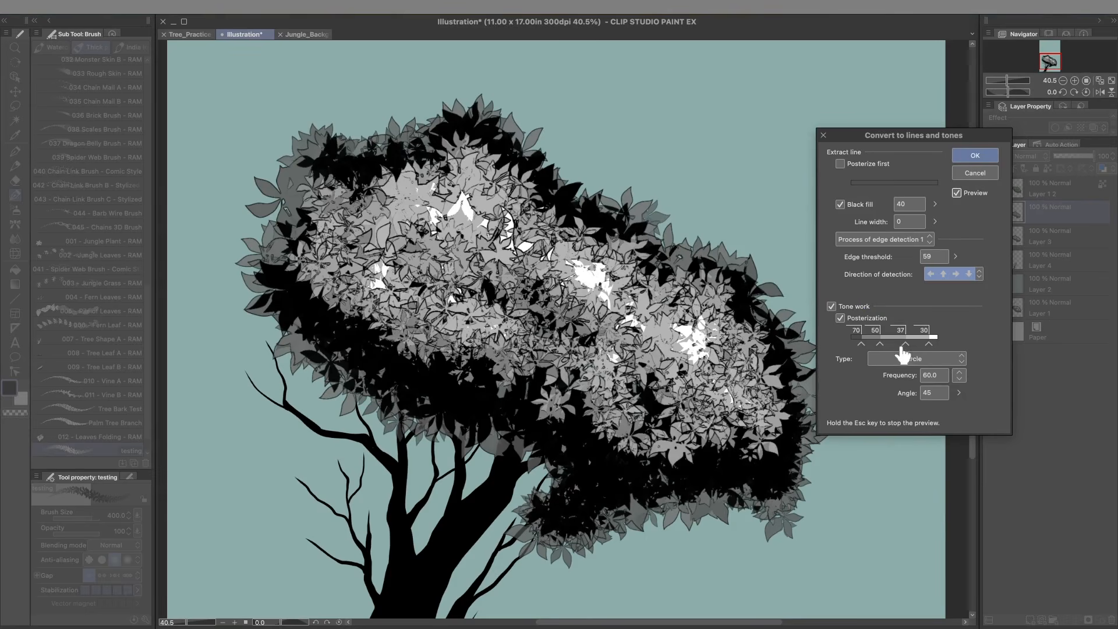
{"action": "mouse_move", "coordinate": [880, 344]}
{"action": "left_mouse_down"}
{"action": "mouse_move", "coordinate": [923, 344]}
{"action": "mouse_move", "coordinate": [880, 344]}
{"action": "left_mouse_up"}
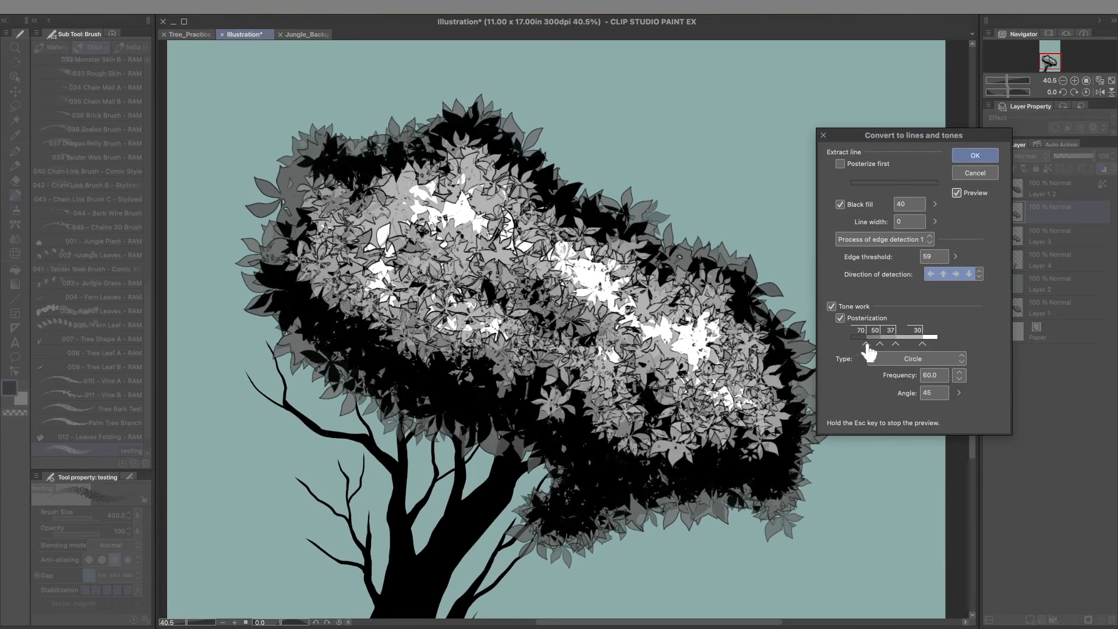
{"action": "left_click_drag", "start_coordinate": [861, 345], "coordinate": [860, 345]}
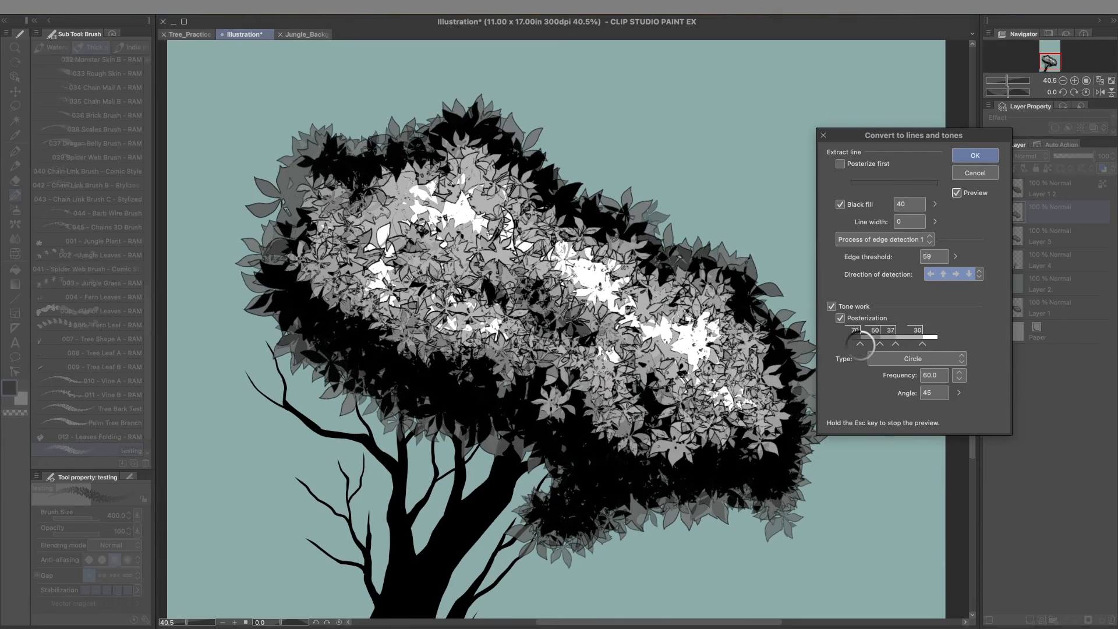
{"action": "left_click", "coordinate": [841, 164]}
{"action": "left_click", "coordinate": [840, 164]}
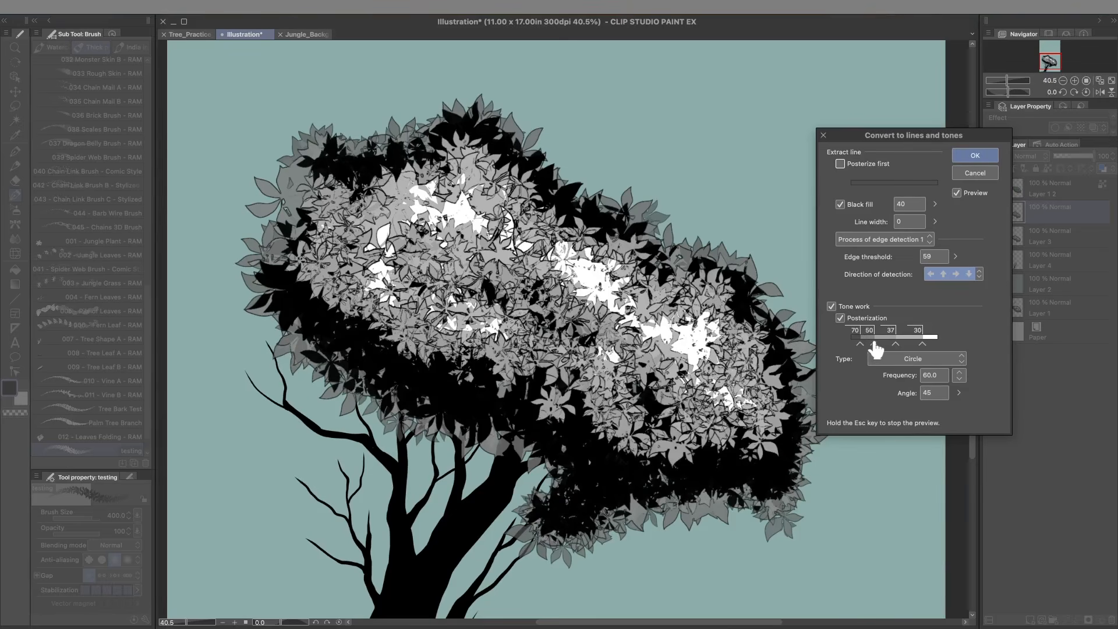
{"action": "left_click_drag", "start_coordinate": [874, 346], "coordinate": [897, 351]}
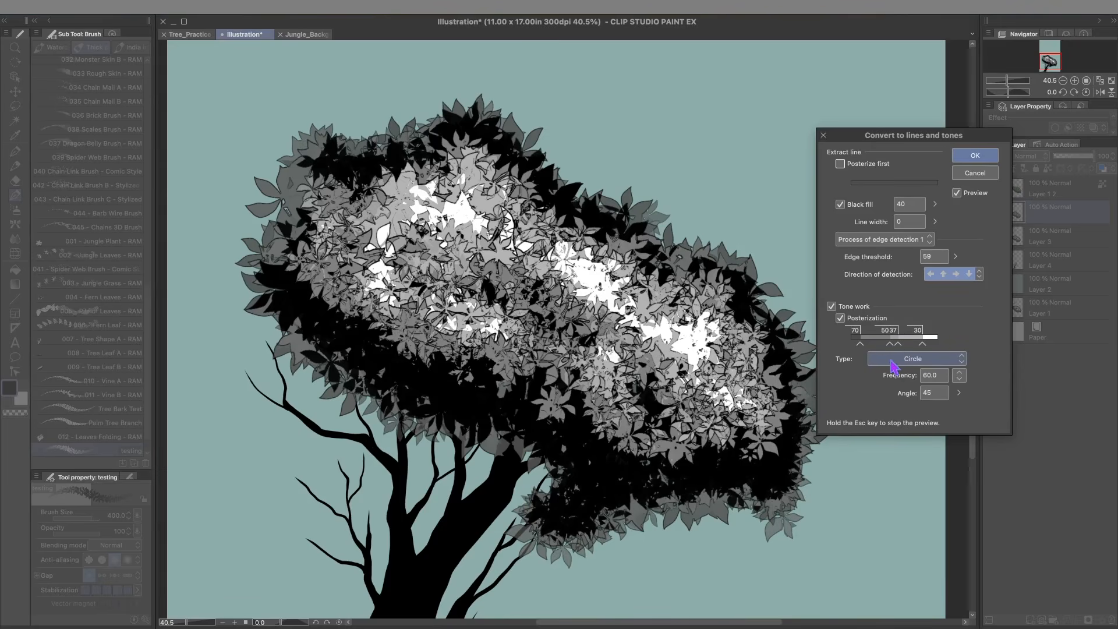
Set the line extraction's edge threshold to 85 and its black fill to 38.
{"action": "left_click", "coordinate": [955, 256]}
{"action": "left_click", "coordinate": [964, 237]}
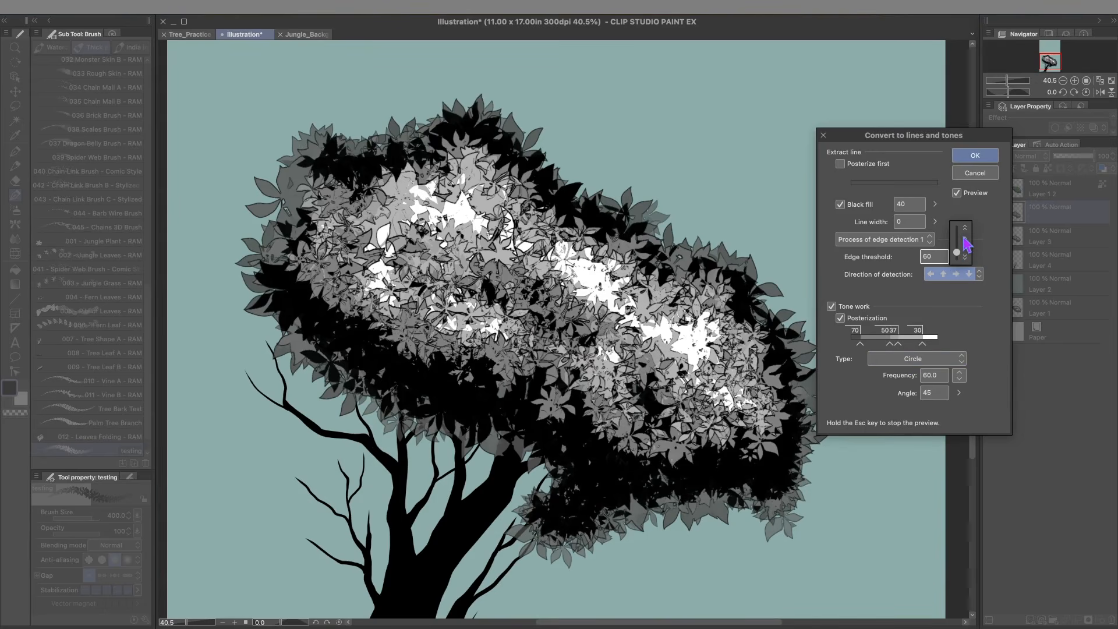
{"action": "mouse_move", "coordinate": [958, 257]}
{"action": "left_mouse_down"}
{"action": "mouse_move", "coordinate": [957, 244]}
{"action": "mouse_move", "coordinate": [957, 256]}
{"action": "left_mouse_up"}
{"action": "left_click_drag", "start_coordinate": [957, 248], "coordinate": [957, 258]}
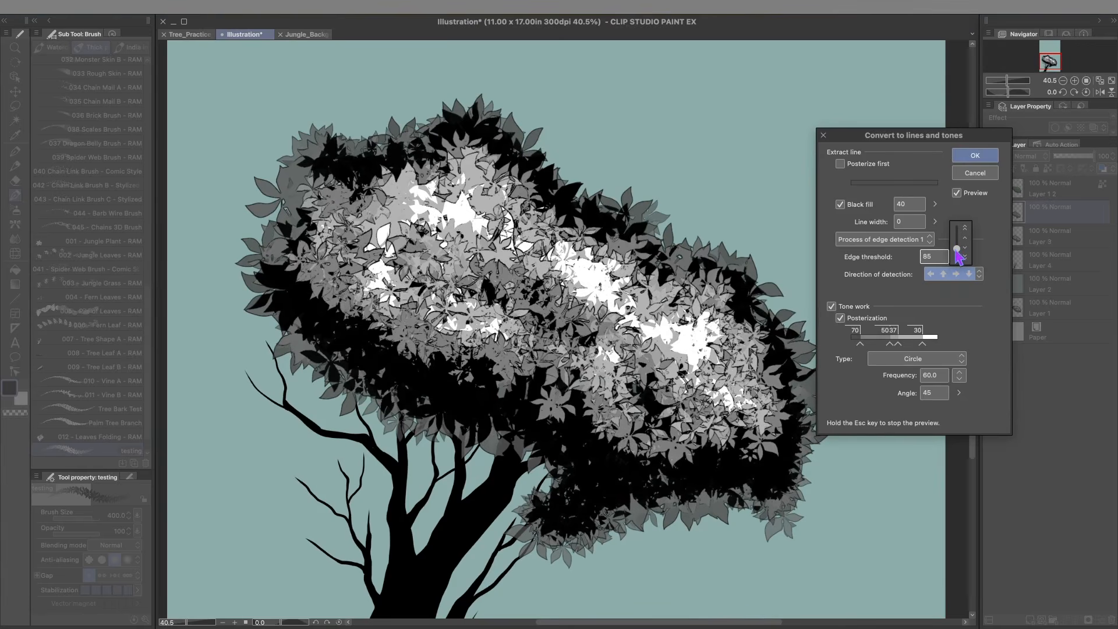
{"action": "left_click", "coordinate": [935, 205]}
{"action": "left_click_drag", "start_coordinate": [938, 205], "coordinate": [938, 204]}
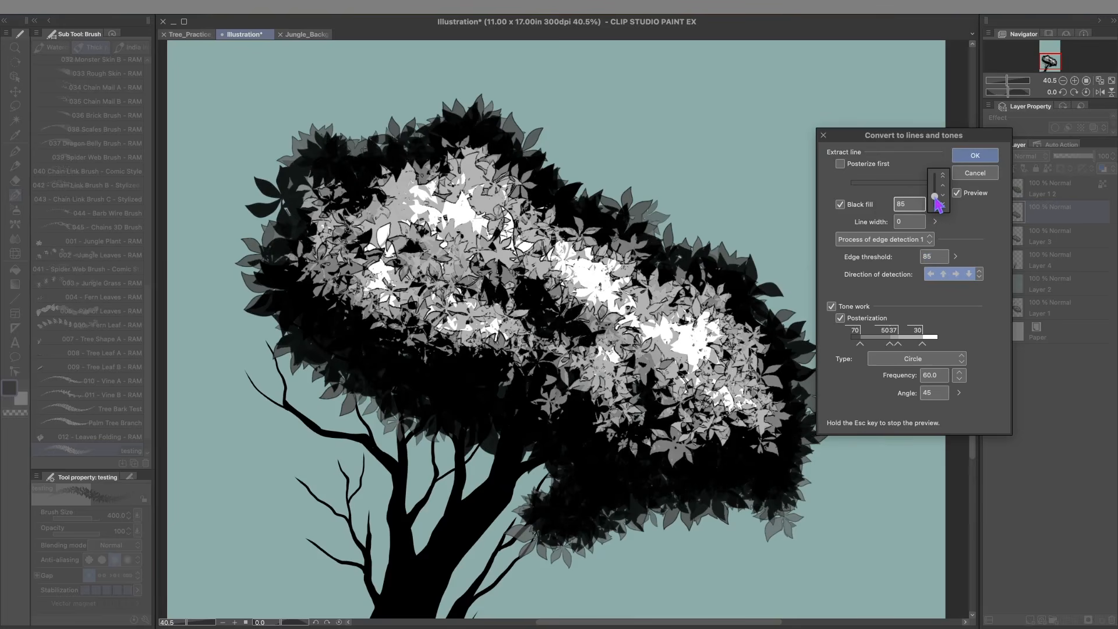
{"action": "left_click_drag", "start_coordinate": [936, 200], "coordinate": [936, 205]}
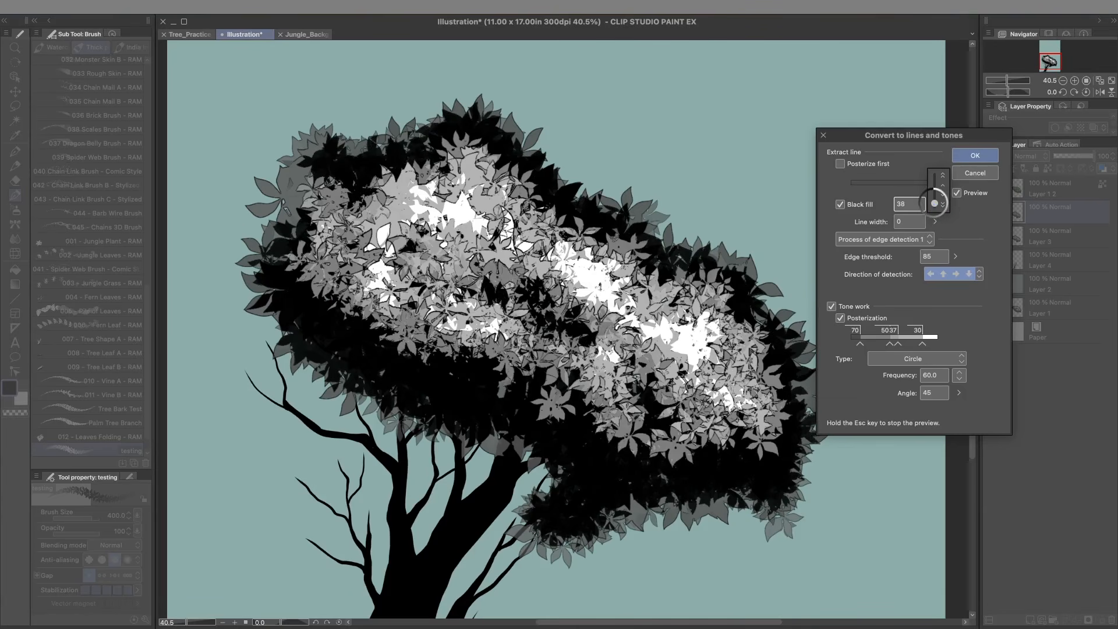
Try a line width of 1, return it to 0 and apply the conversion to lines and tones.
{"action": "left_click", "coordinate": [983, 235]}
{"action": "left_click", "coordinate": [936, 222]}
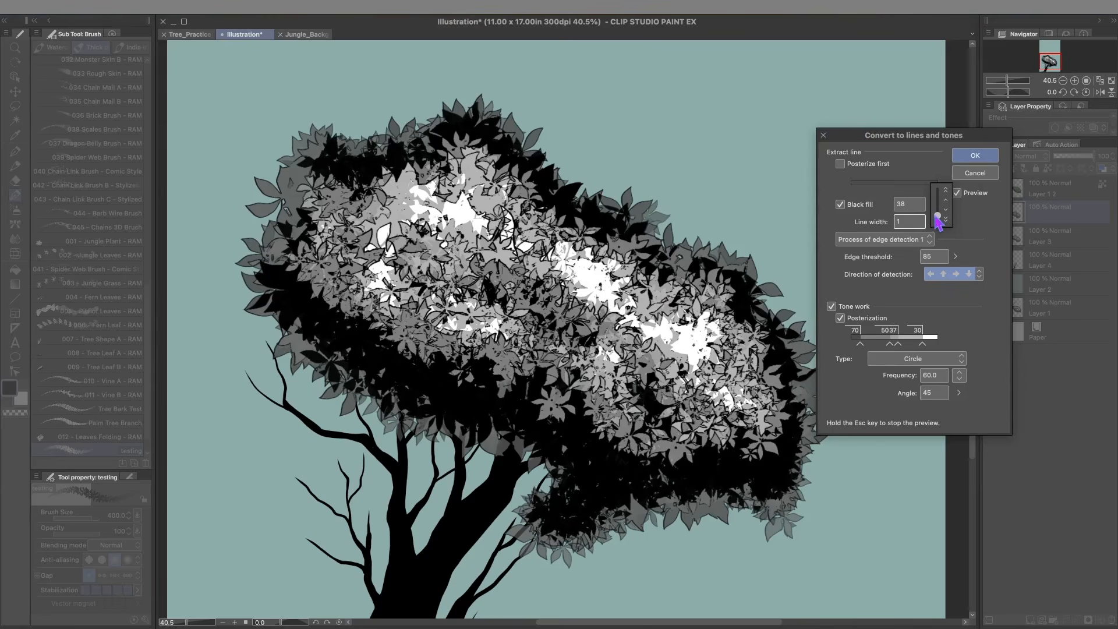
{"action": "left_click_drag", "start_coordinate": [939, 218], "coordinate": [940, 244]}
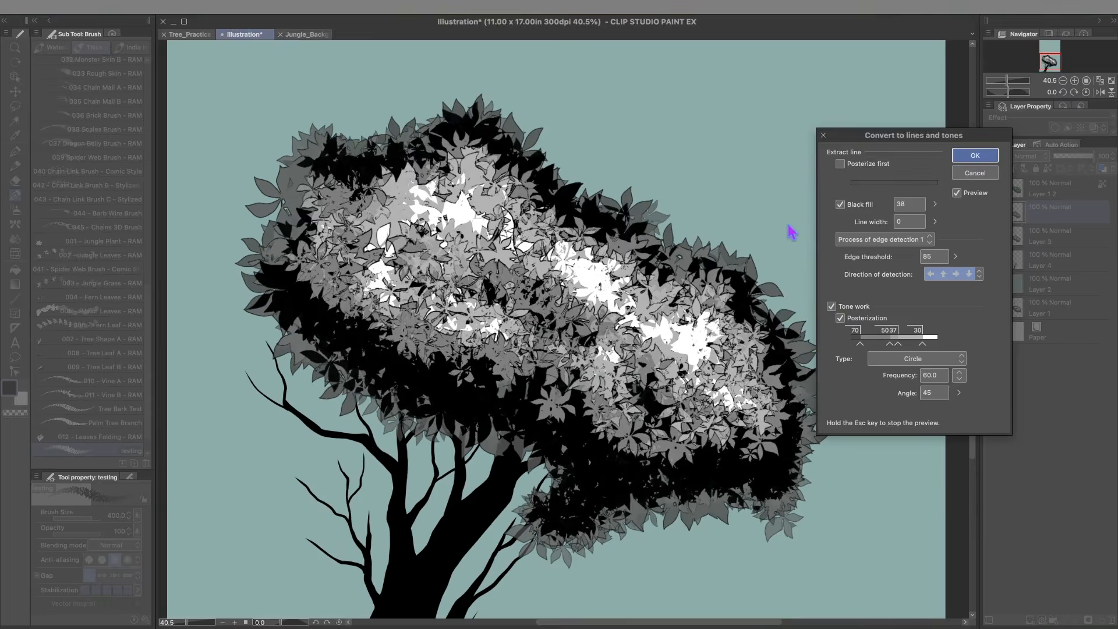
{"action": "key", "text": "Return"}
Examine the converted foliage's halftone dots and outlines up close, and the appearance of the whole tree.
{"action": "scroll", "coordinate": [636, 309], "scroll_direction": "up", "scroll_amount": 4}
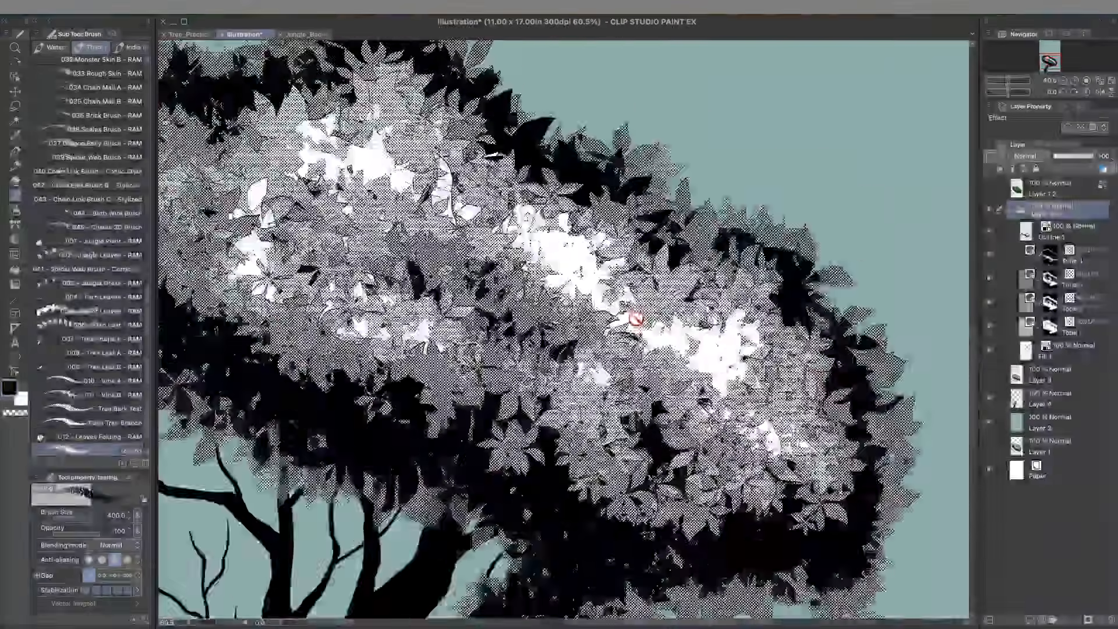
{"action": "scroll", "coordinate": [635, 323], "scroll_direction": "up", "scroll_amount": 1}
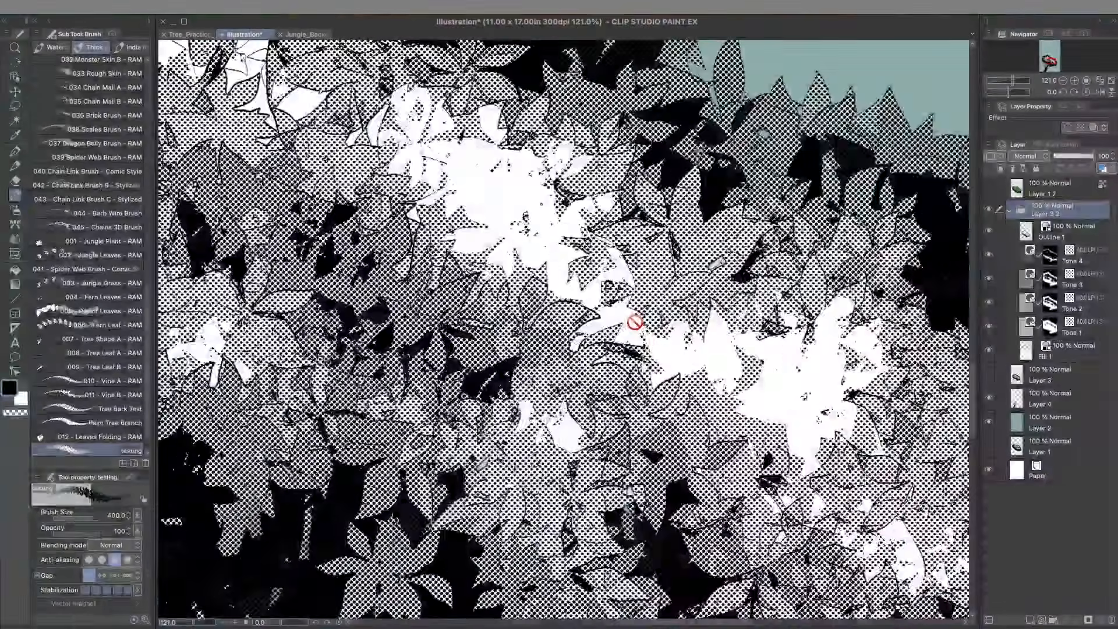
{"action": "scroll", "coordinate": [511, 349], "scroll_direction": "up", "scroll_amount": 2}
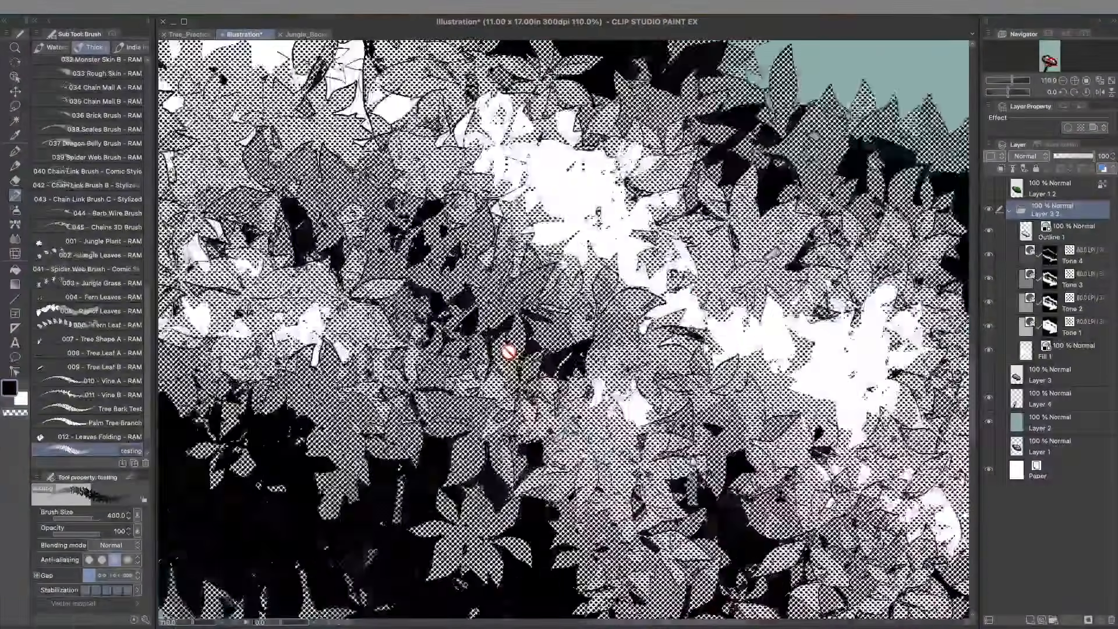
{"action": "scroll", "coordinate": [512, 351], "scroll_direction": "down", "scroll_amount": 2}
{"action": "scroll", "coordinate": [510, 352], "scroll_direction": "down", "scroll_amount": 3}
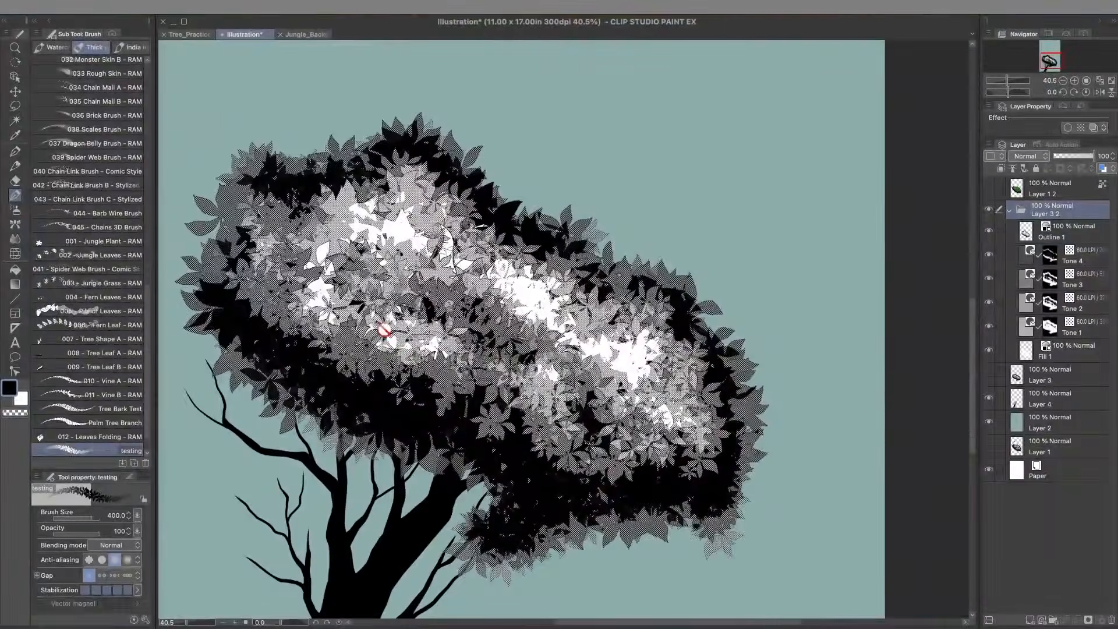
{"action": "scroll", "coordinate": [277, 355], "scroll_direction": "up", "scroll_amount": 7}
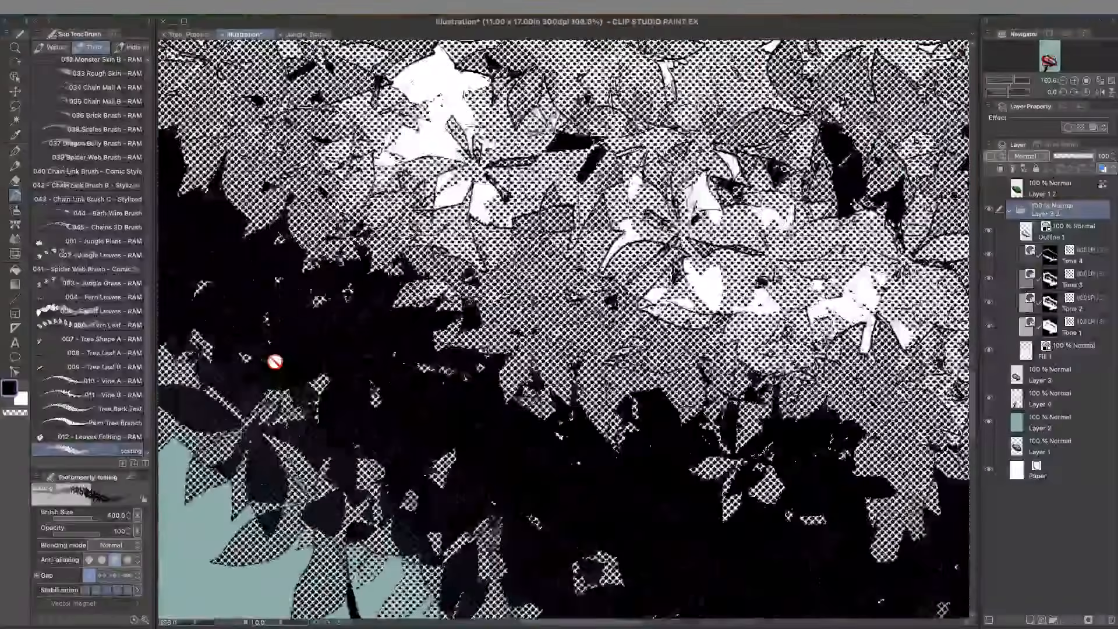
{"action": "scroll", "coordinate": [275, 362], "scroll_direction": "down", "scroll_amount": 7}
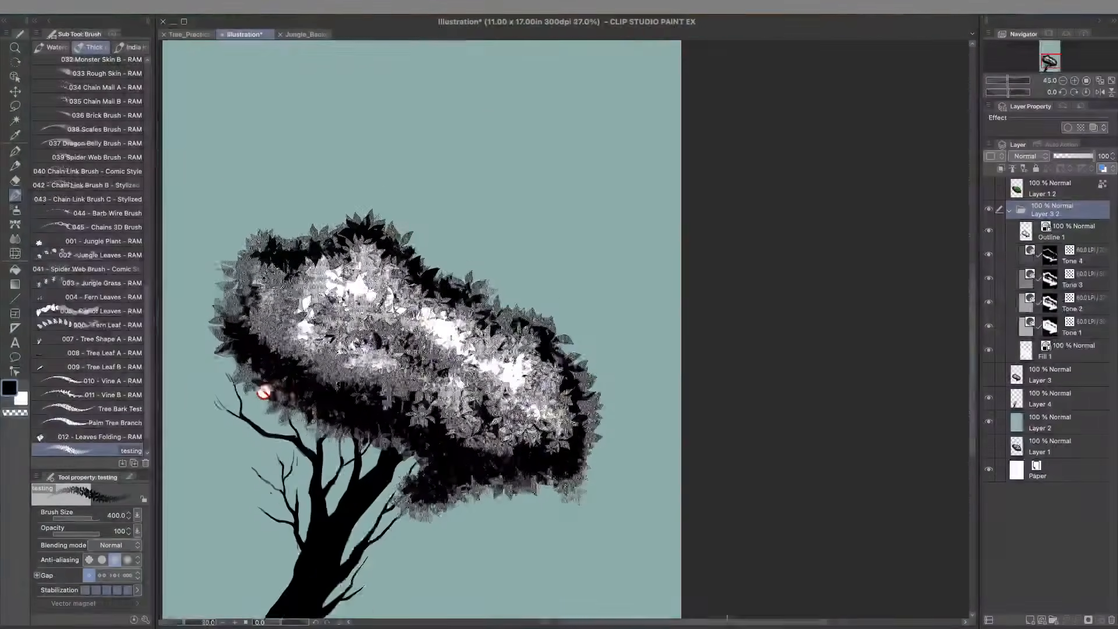
{"action": "left_click_drag", "start_coordinate": [326, 442], "coordinate": [460, 331]}
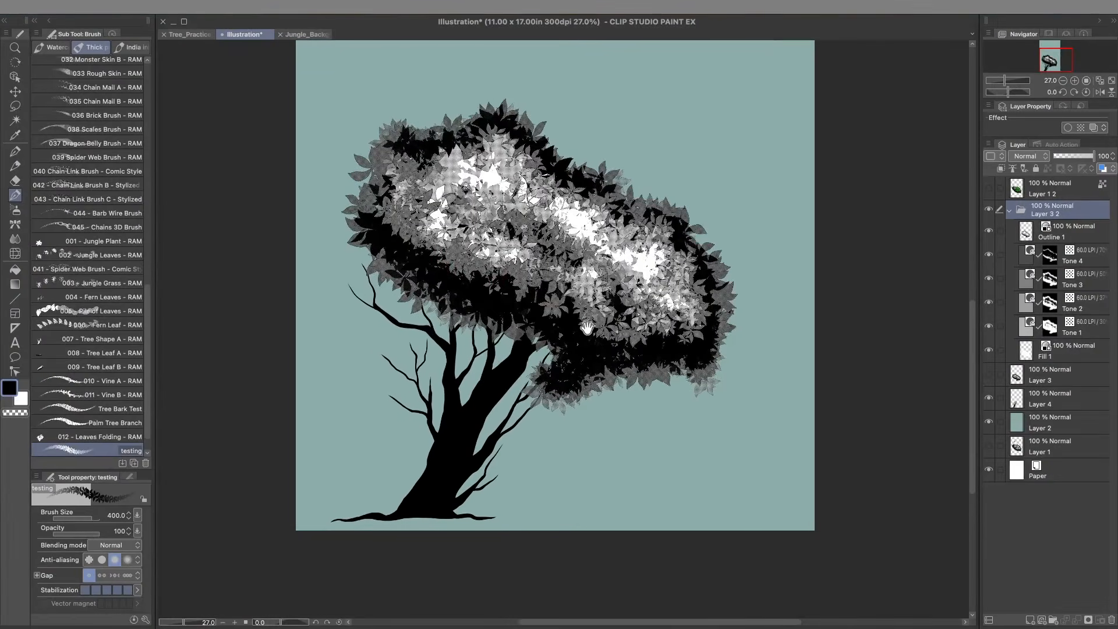
{"action": "left_click", "coordinate": [15, 48]}
{"action": "left_click", "coordinate": [389, 194]}
{"action": "left_click_drag", "start_coordinate": [345, 149], "coordinate": [382, 183]}
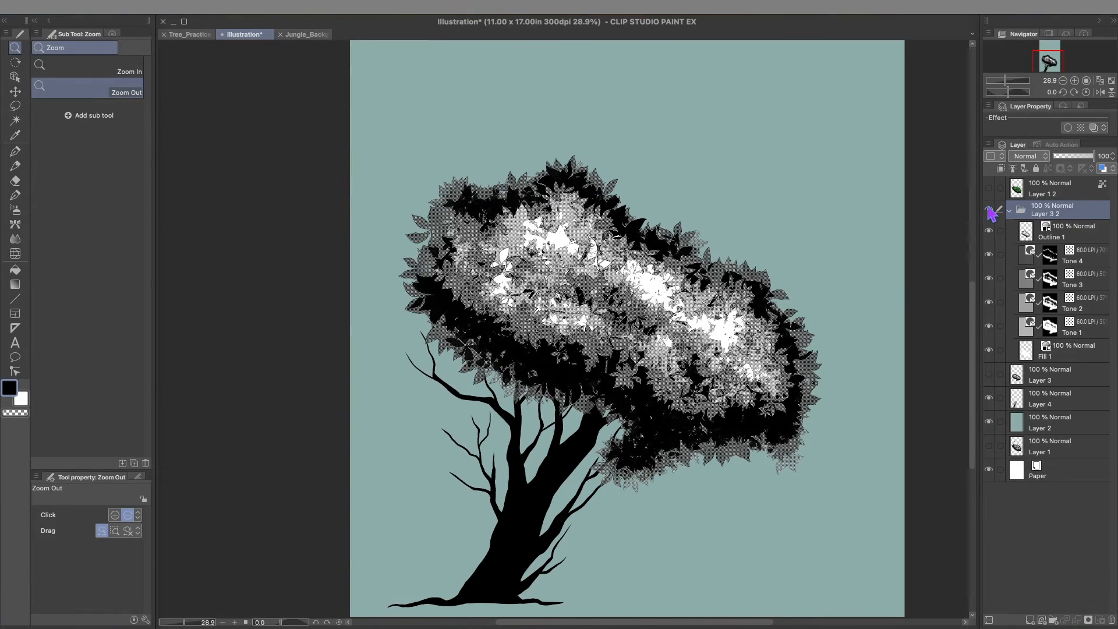
Compare the converted foliage with the green foliage on Layer 1 2 by alternating their visibility.
{"action": "left_click", "coordinate": [990, 208]}
{"action": "left_click", "coordinate": [989, 188]}
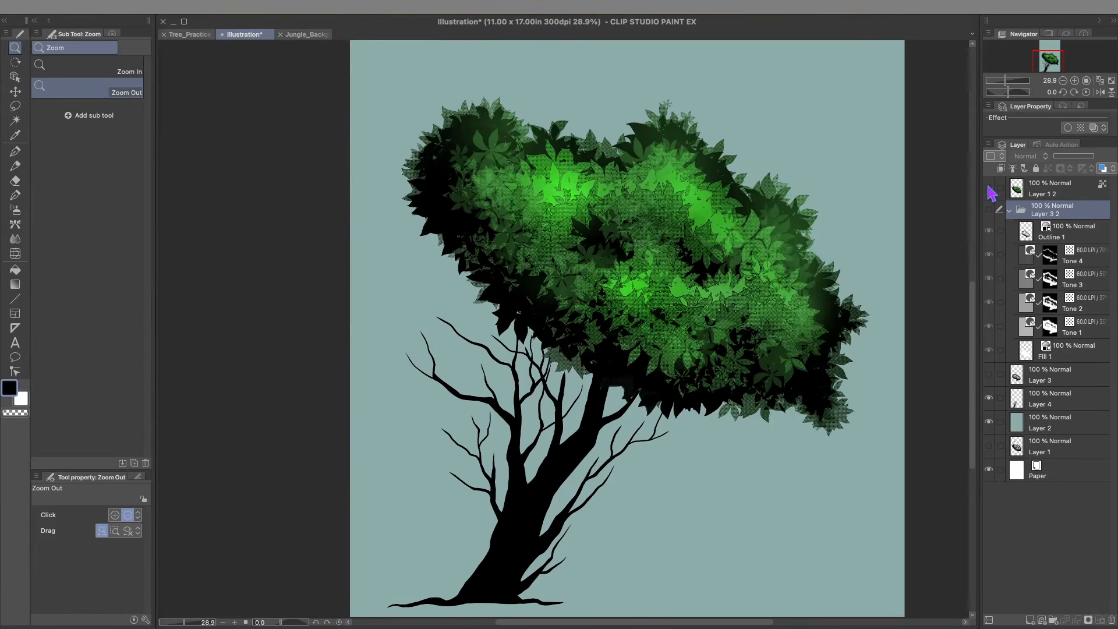
{"action": "left_click", "coordinate": [990, 189]}
{"action": "left_click", "coordinate": [990, 210]}
Merge the converted Layer 3 2 folder into a single layer and lock its transparent pixels.
{"action": "right_click", "coordinate": [1067, 219]}
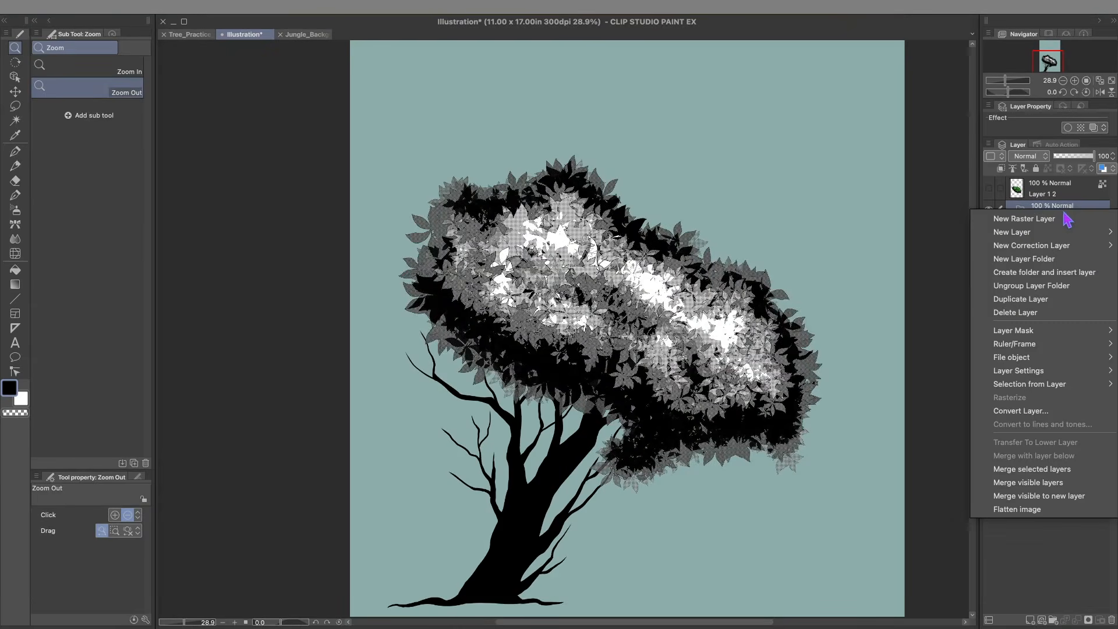
{"action": "left_click", "coordinate": [1054, 484]}
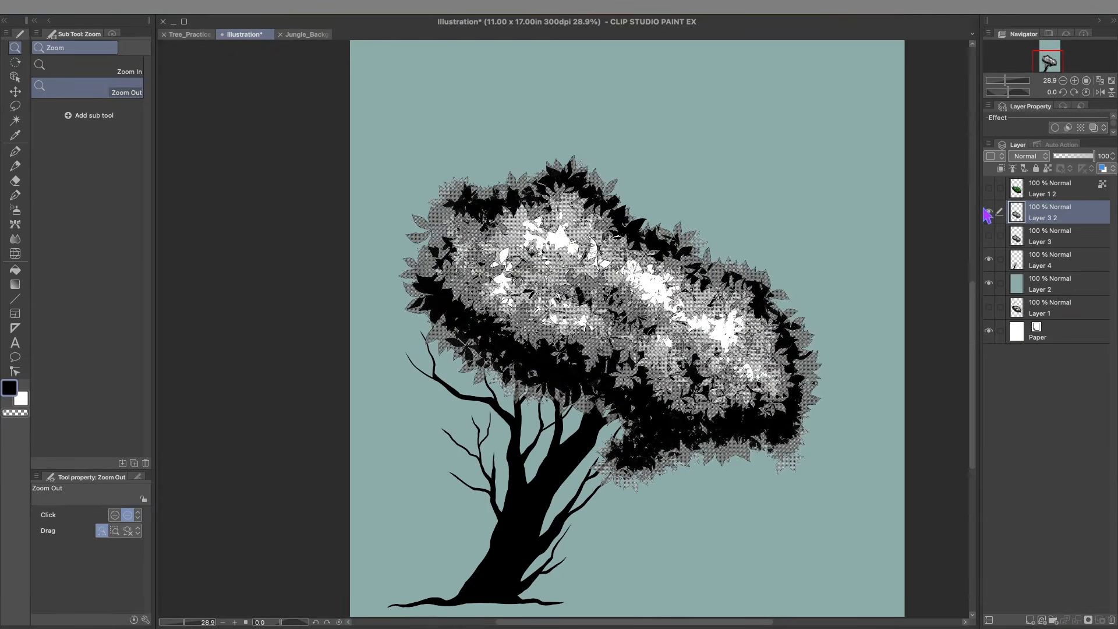
{"action": "left_click", "coordinate": [1048, 169]}
Choose the Soft airbrush and set its blending mode to Multiply.
{"action": "left_click", "coordinate": [16, 211]}
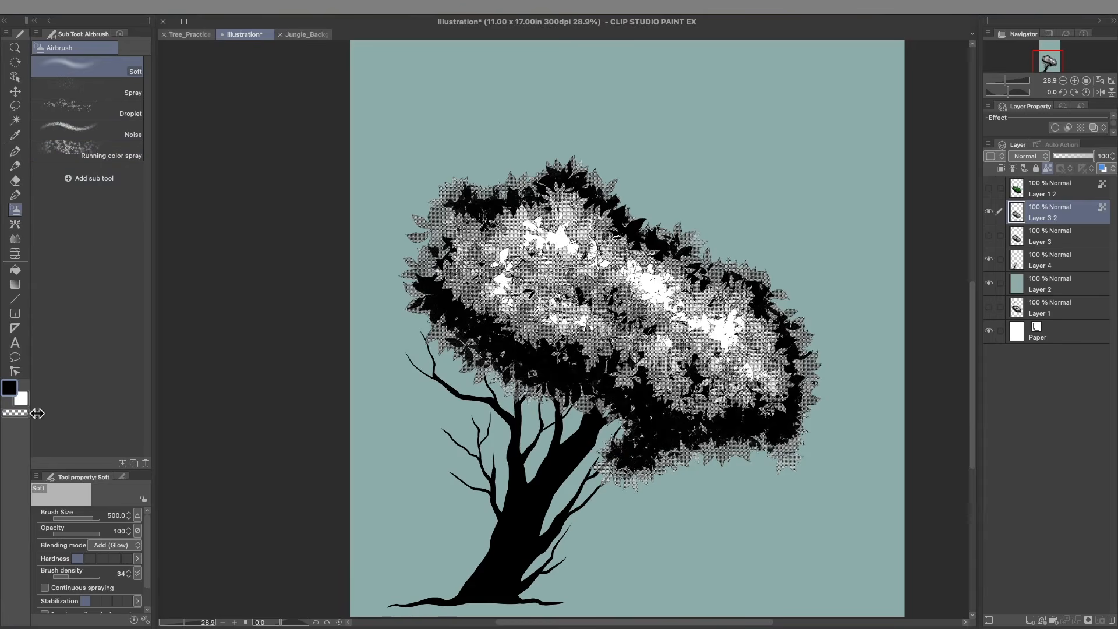
{"action": "left_click", "coordinate": [120, 546]}
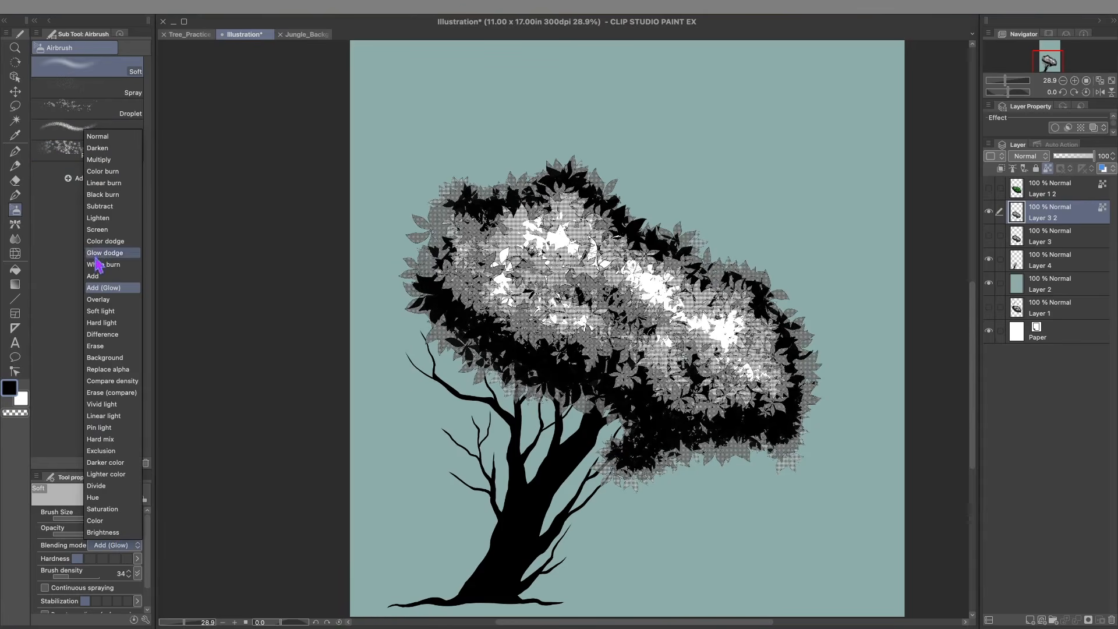
{"action": "left_click", "coordinate": [116, 160]}
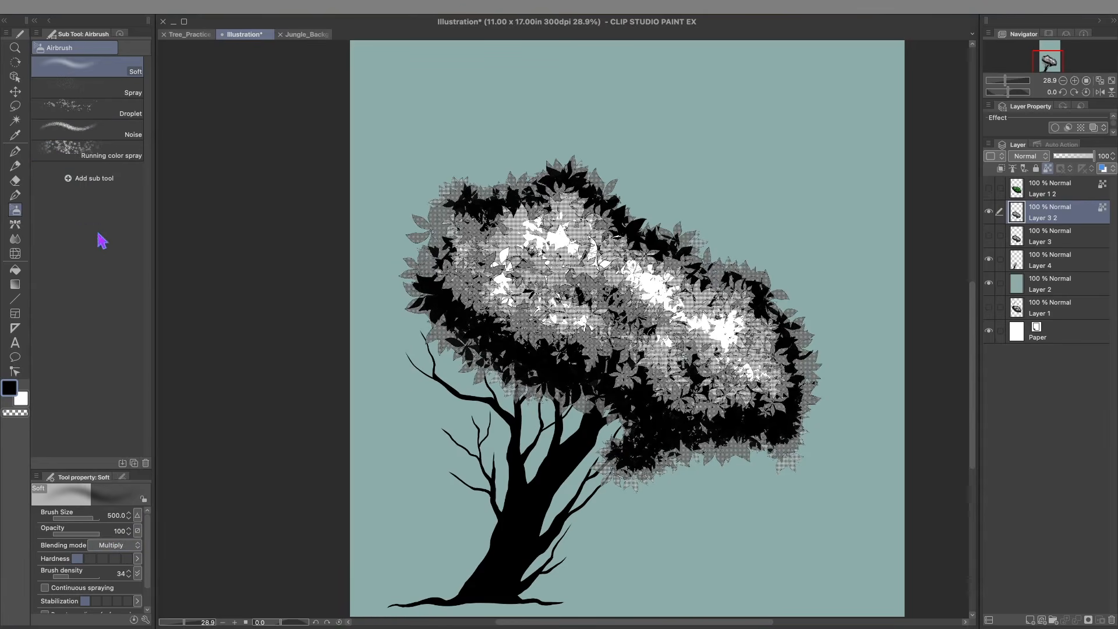
Set the main colour to medium green 44994C and airbrush it over the whole canopy, darkening the outer parts with extra passes.
{"action": "left_click", "coordinate": [8, 392]}
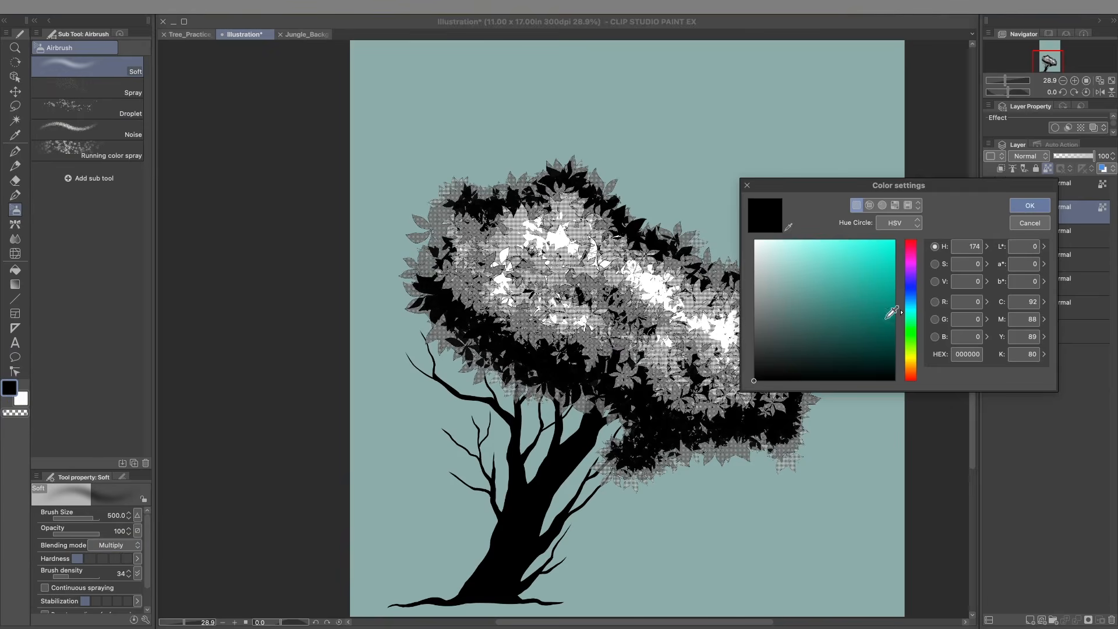
{"action": "left_click", "coordinate": [911, 332]}
{"action": "left_click", "coordinate": [837, 292]}
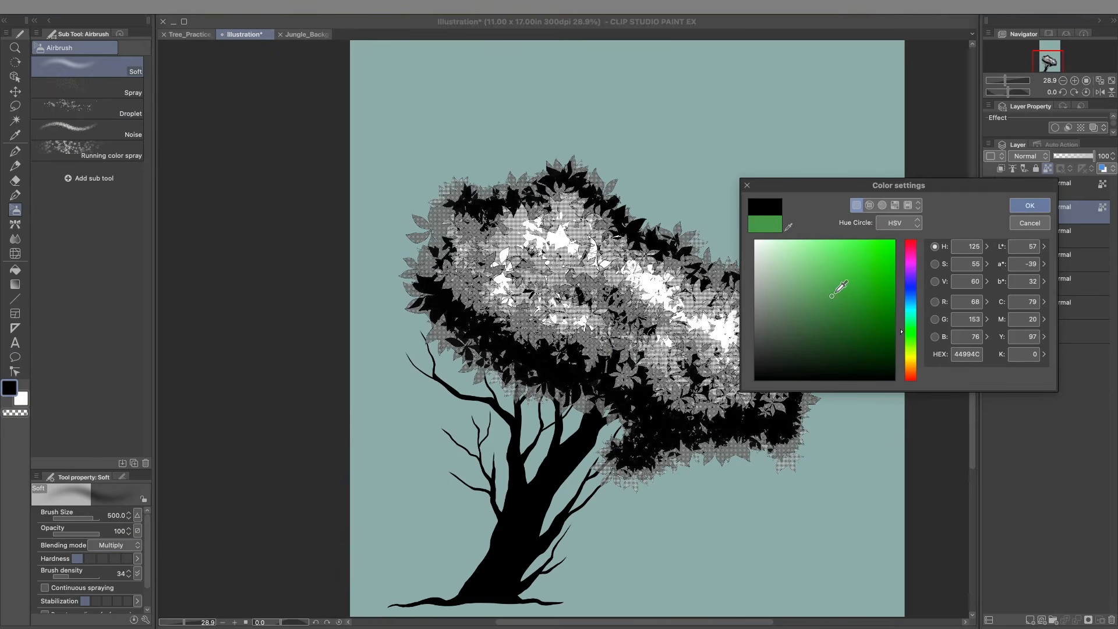
{"action": "left_click", "coordinate": [1030, 205]}
{"action": "mouse_move", "coordinate": [495, 233]}
{"action": "left_mouse_down"}
{"action": "mouse_move", "coordinate": [537, 253]}
{"action": "mouse_move", "coordinate": [577, 299]}
{"action": "mouse_move", "coordinate": [656, 286]}
{"action": "mouse_move", "coordinate": [535, 191]}
{"action": "mouse_move", "coordinate": [551, 169]}
{"action": "mouse_move", "coordinate": [726, 289]}
{"action": "mouse_move", "coordinate": [560, 197]}
{"action": "mouse_move", "coordinate": [547, 250]}
{"action": "mouse_move", "coordinate": [603, 309]}
{"action": "mouse_move", "coordinate": [447, 230]}
{"action": "mouse_move", "coordinate": [543, 301]}
{"action": "mouse_move", "coordinate": [764, 425]}
{"action": "mouse_move", "coordinate": [636, 326]}
{"action": "mouse_move", "coordinate": [808, 452]}
{"action": "mouse_move", "coordinate": [695, 319]}
{"action": "mouse_move", "coordinate": [834, 437]}
{"action": "mouse_move", "coordinate": [703, 293]}
{"action": "mouse_move", "coordinate": [821, 406]}
{"action": "mouse_move", "coordinate": [701, 256]}
{"action": "mouse_move", "coordinate": [768, 288]}
{"action": "left_mouse_up"}
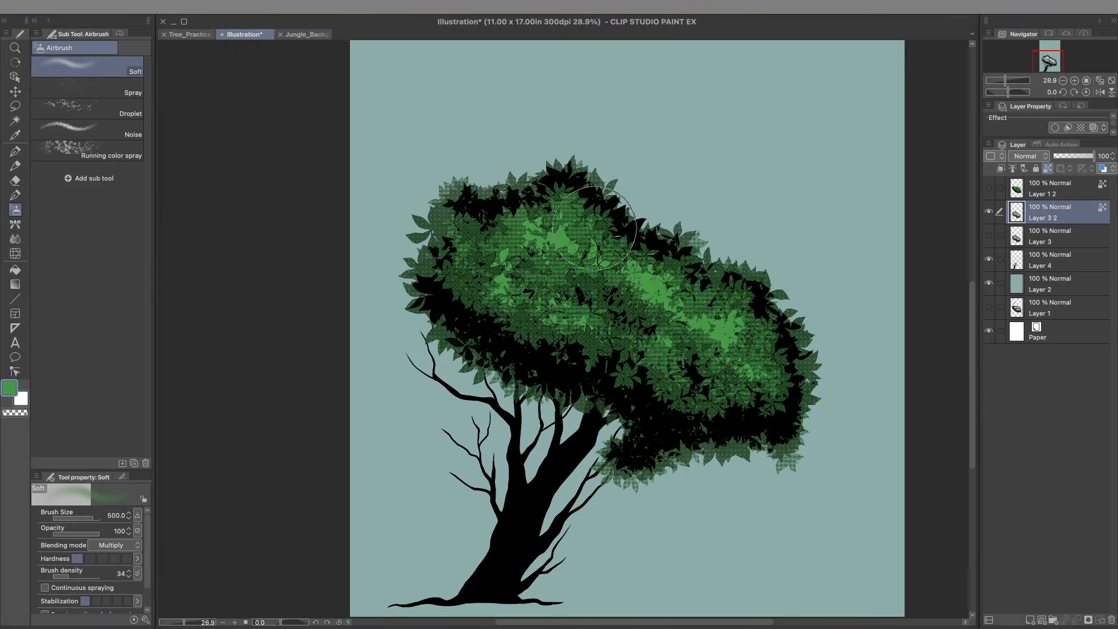
{"action": "mouse_move", "coordinate": [460, 227]}
{"action": "left_mouse_down"}
{"action": "mouse_move", "coordinate": [484, 309]}
{"action": "mouse_move", "coordinate": [414, 296]}
{"action": "left_mouse_up"}
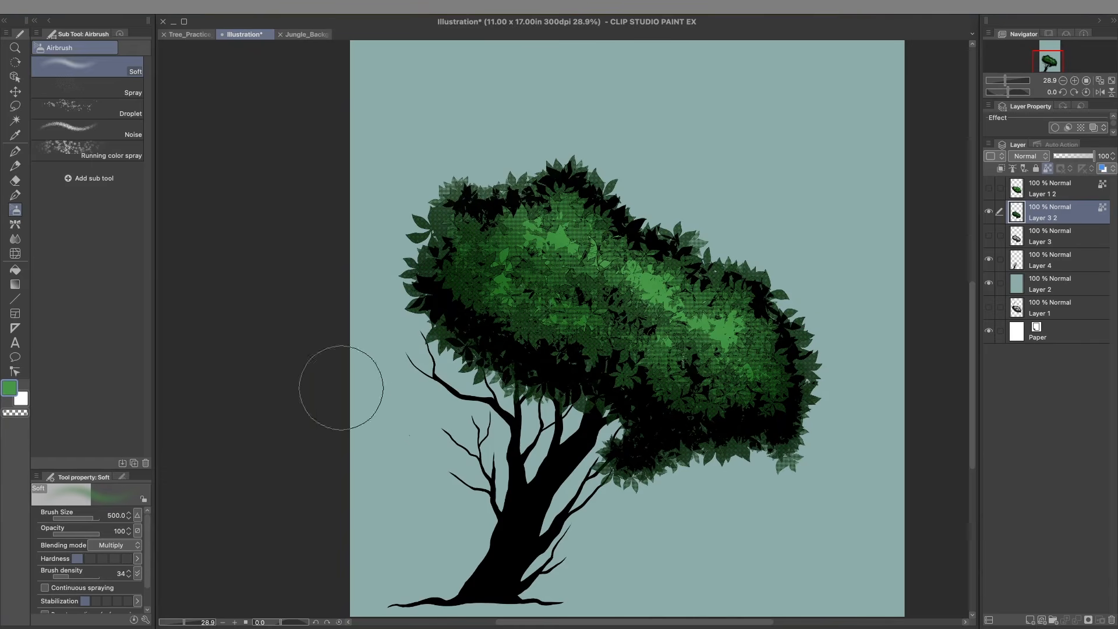
Change the main colour to light green 80DC60 and add a new raster layer directly above Layer 3 2.
{"action": "double_click", "coordinate": [10, 388]}
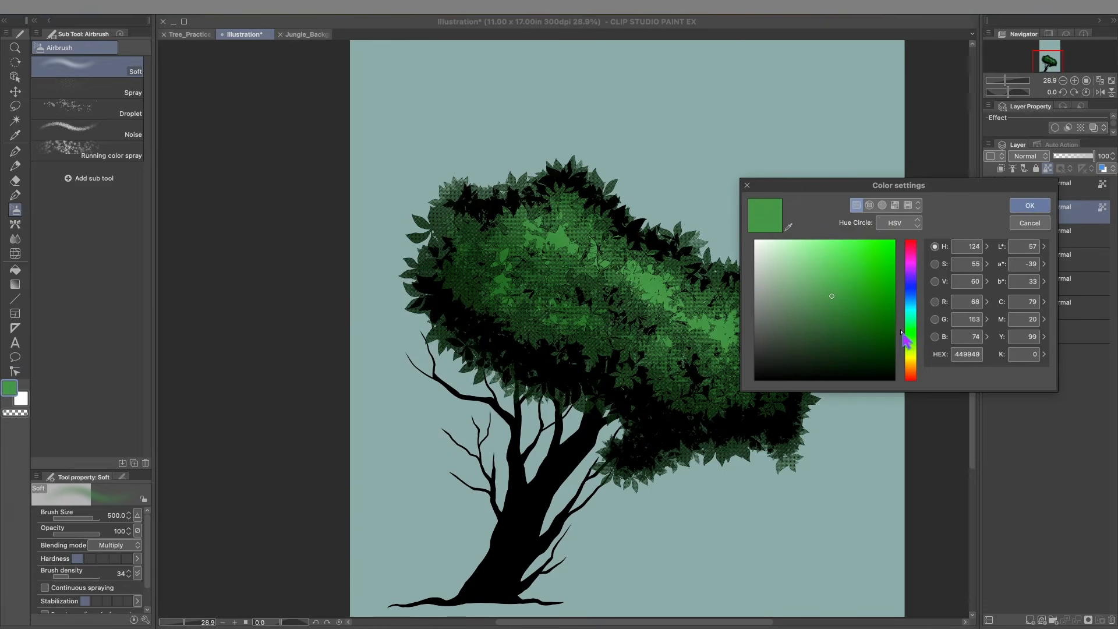
{"action": "left_click", "coordinate": [903, 340]}
{"action": "left_click", "coordinate": [848, 262]}
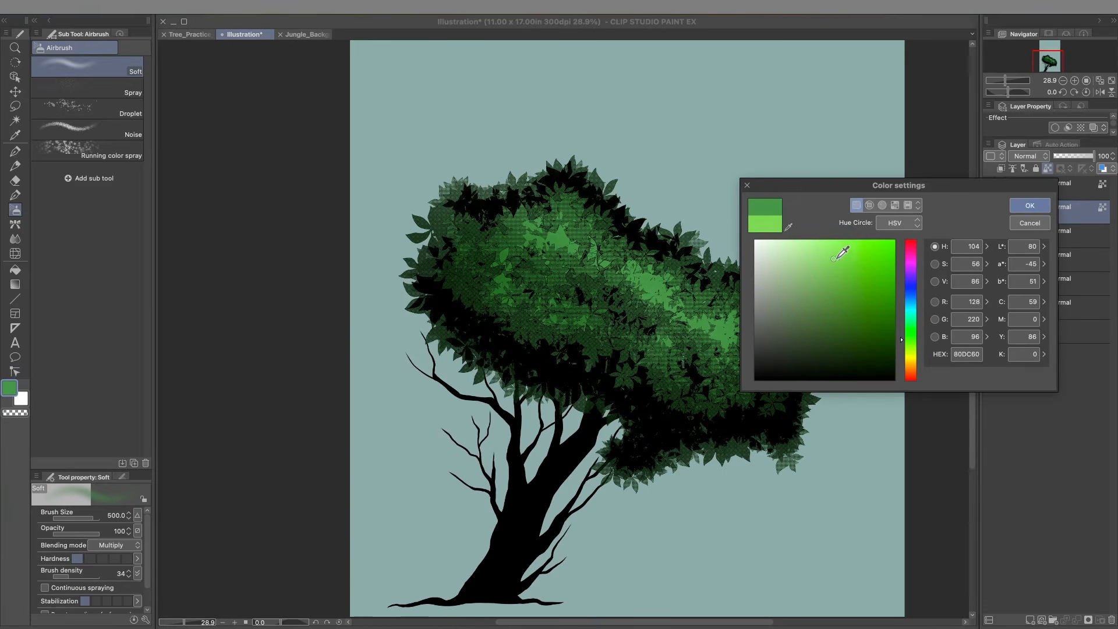
{"action": "left_click", "coordinate": [1030, 205]}
{"action": "left_click", "coordinate": [115, 545]}
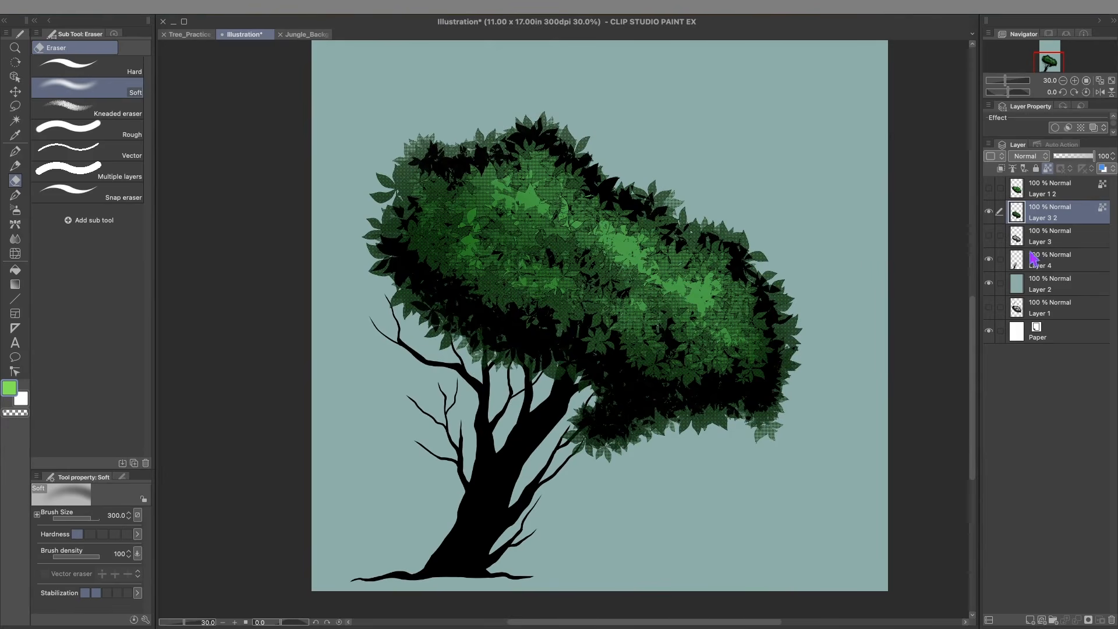
{"action": "left_click", "coordinate": [1030, 620]}
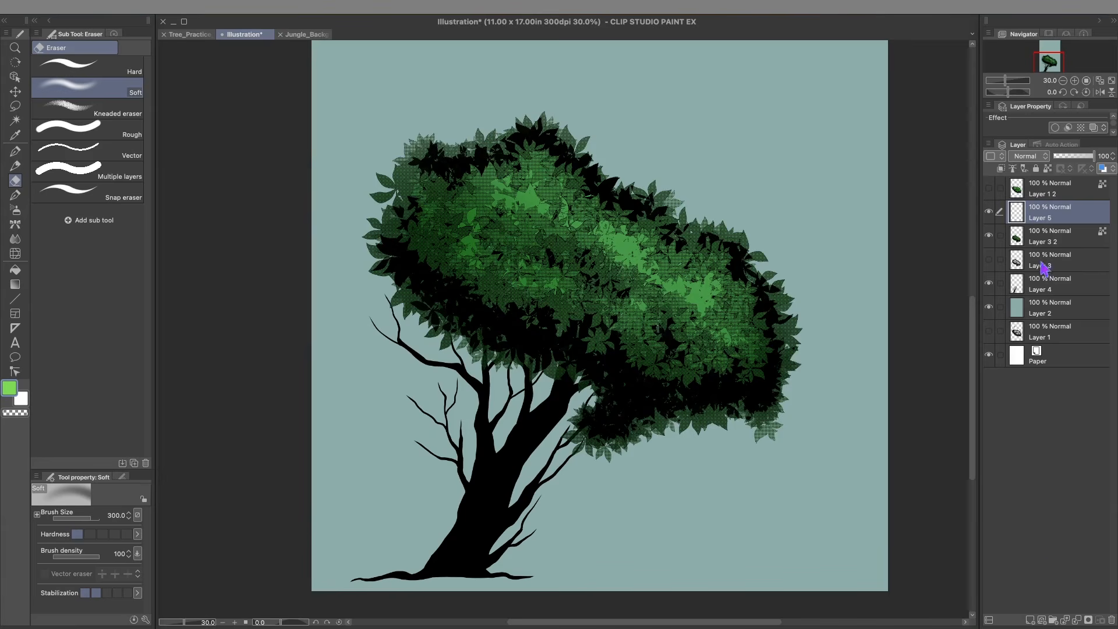
Clip Layer 5 to the Layer 3 2 foliage layer below it.
{"action": "right_click", "coordinate": [1057, 220]}
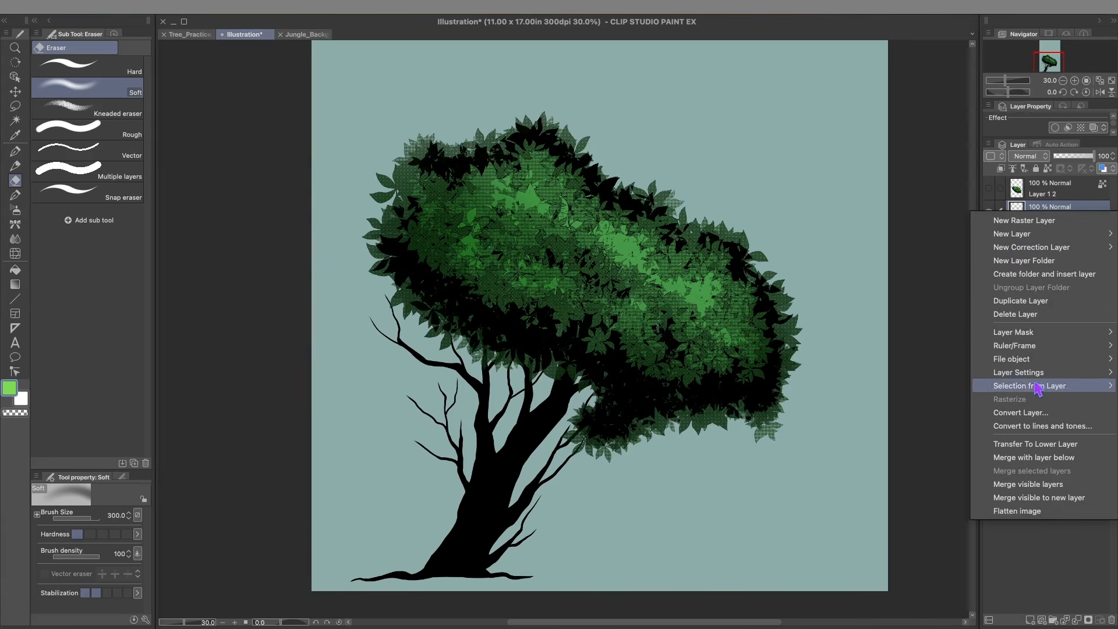
{"action": "mouse_move", "coordinate": [1036, 379]}
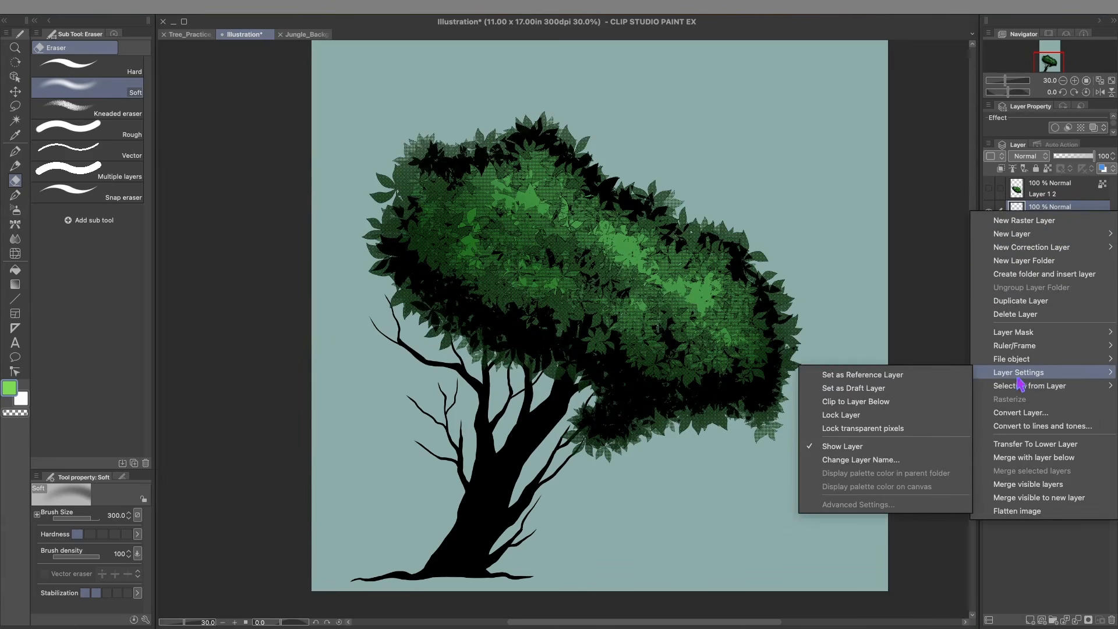
{"action": "left_click", "coordinate": [882, 402]}
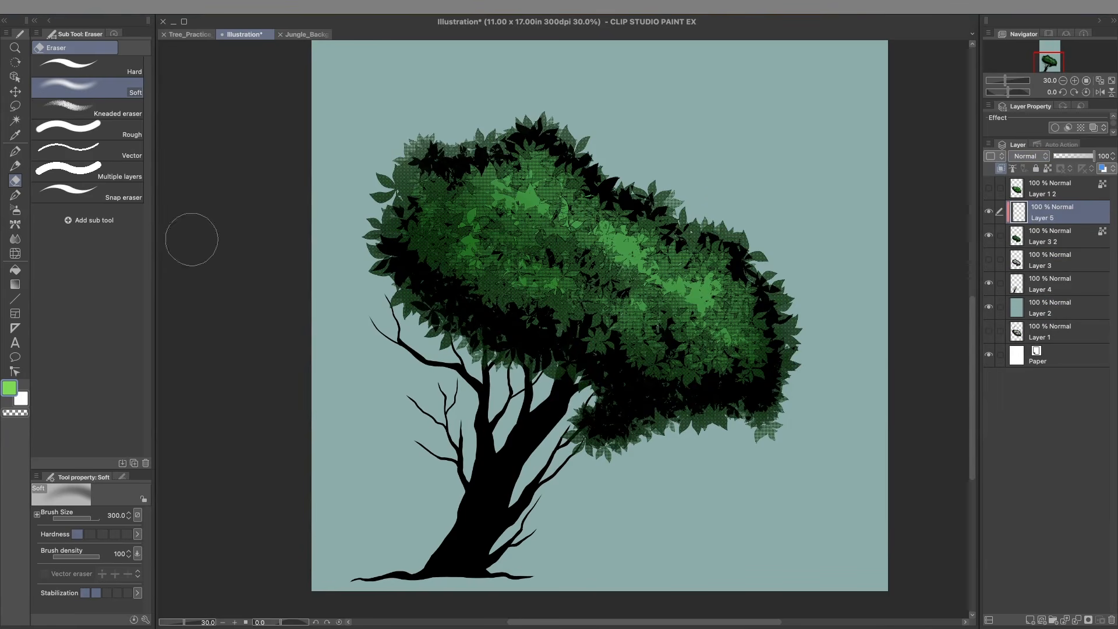
Set the main colour to bright green 88ED65 and paint highlight leaves across the canopy's lit areas on Layer 5 with the testing brush.
{"action": "left_click", "coordinate": [16, 196]}
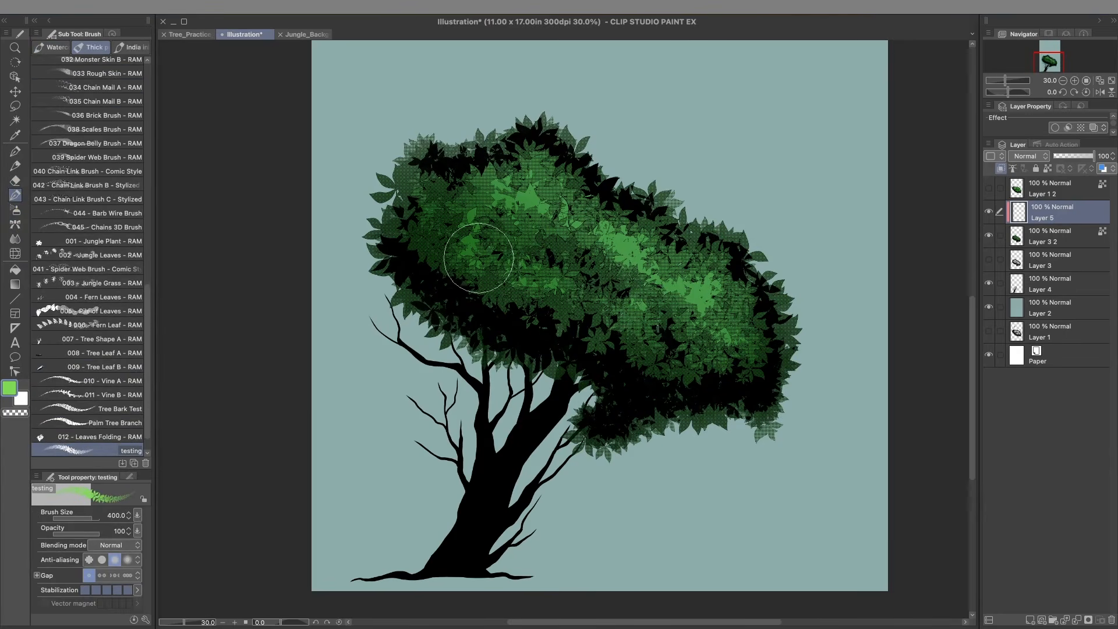
{"action": "left_click", "coordinate": [8, 389]}
{"action": "left_click", "coordinate": [838, 249]}
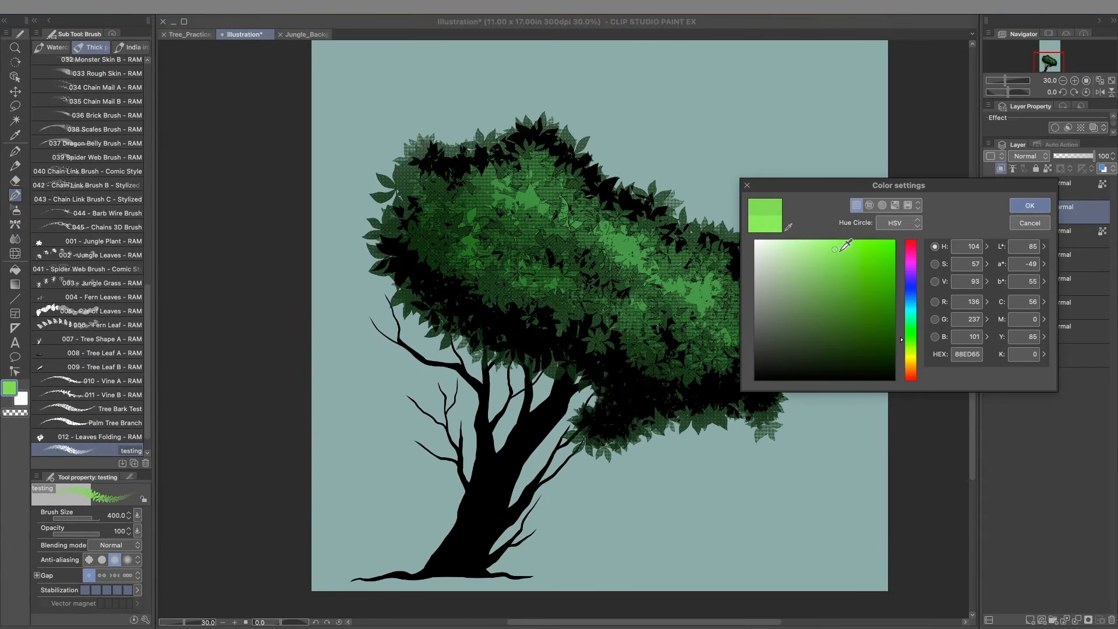
{"action": "left_click", "coordinate": [1019, 207]}
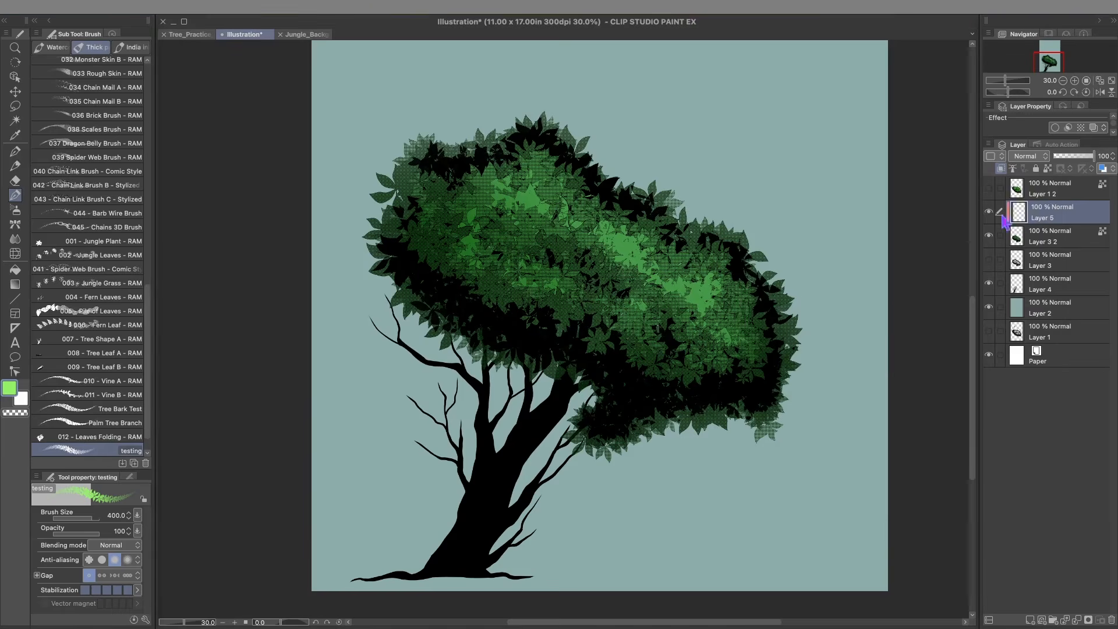
{"action": "mouse_move", "coordinate": [631, 262]}
{"action": "left_mouse_down"}
{"action": "mouse_move", "coordinate": [593, 234]}
{"action": "mouse_move", "coordinate": [692, 306]}
{"action": "mouse_move", "coordinate": [698, 278]}
{"action": "mouse_move", "coordinate": [684, 269]}
{"action": "mouse_move", "coordinate": [716, 293]}
{"action": "mouse_move", "coordinate": [714, 328]}
{"action": "mouse_move", "coordinate": [666, 274]}
{"action": "mouse_move", "coordinate": [506, 191]}
{"action": "mouse_move", "coordinate": [474, 201]}
{"action": "mouse_move", "coordinate": [461, 230]}
{"action": "mouse_move", "coordinate": [494, 265]}
{"action": "mouse_move", "coordinate": [540, 269]}
{"action": "mouse_move", "coordinate": [557, 289]}
{"action": "mouse_move", "coordinate": [441, 237]}
{"action": "mouse_move", "coordinate": [550, 288]}
{"action": "mouse_move", "coordinate": [556, 316]}
{"action": "mouse_move", "coordinate": [518, 310]}
{"action": "mouse_move", "coordinate": [545, 296]}
{"action": "mouse_move", "coordinate": [608, 312]}
{"action": "mouse_move", "coordinate": [649, 336]}
{"action": "mouse_move", "coordinate": [622, 356]}
{"action": "mouse_move", "coordinate": [707, 364]}
{"action": "mouse_move", "coordinate": [714, 330]}
{"action": "mouse_move", "coordinate": [619, 258]}
{"action": "mouse_move", "coordinate": [567, 246]}
{"action": "mouse_move", "coordinate": [563, 208]}
{"action": "mouse_move", "coordinate": [517, 158]}
{"action": "mouse_move", "coordinate": [466, 181]}
{"action": "mouse_move", "coordinate": [438, 180]}
{"action": "mouse_move", "coordinate": [438, 209]}
{"action": "mouse_move", "coordinate": [457, 235]}
{"action": "mouse_move", "coordinate": [433, 249]}
{"action": "mouse_move", "coordinate": [434, 272]}
{"action": "mouse_move", "coordinate": [466, 277]}
{"action": "mouse_move", "coordinate": [511, 312]}
{"action": "mouse_move", "coordinate": [592, 307]}
{"action": "mouse_move", "coordinate": [589, 345]}
{"action": "mouse_move", "coordinate": [633, 350]}
{"action": "mouse_move", "coordinate": [648, 376]}
{"action": "mouse_move", "coordinate": [620, 374]}
{"action": "mouse_move", "coordinate": [682, 354]}
{"action": "mouse_move", "coordinate": [728, 365]}
{"action": "mouse_move", "coordinate": [677, 339]}
{"action": "mouse_move", "coordinate": [724, 334]}
{"action": "mouse_move", "coordinate": [750, 305]}
{"action": "mouse_move", "coordinate": [621, 209]}
{"action": "mouse_move", "coordinate": [653, 391]}
{"action": "mouse_move", "coordinate": [643, 376]}
{"action": "mouse_move", "coordinate": [711, 371]}
{"action": "mouse_move", "coordinate": [501, 241]}
{"action": "mouse_move", "coordinate": [516, 240]}
{"action": "mouse_move", "coordinate": [503, 194]}
{"action": "mouse_move", "coordinate": [524, 154]}
{"action": "mouse_move", "coordinate": [437, 238]}
{"action": "mouse_move", "coordinate": [428, 274]}
{"action": "mouse_move", "coordinate": [491, 298]}
{"action": "mouse_move", "coordinate": [662, 272]}
{"action": "left_mouse_up"}
Compare the Overlay, Screen and Add (Glow) blending modes on Layer 5, leaving the layer set to Overlay.
{"action": "left_click", "coordinate": [1025, 166]}
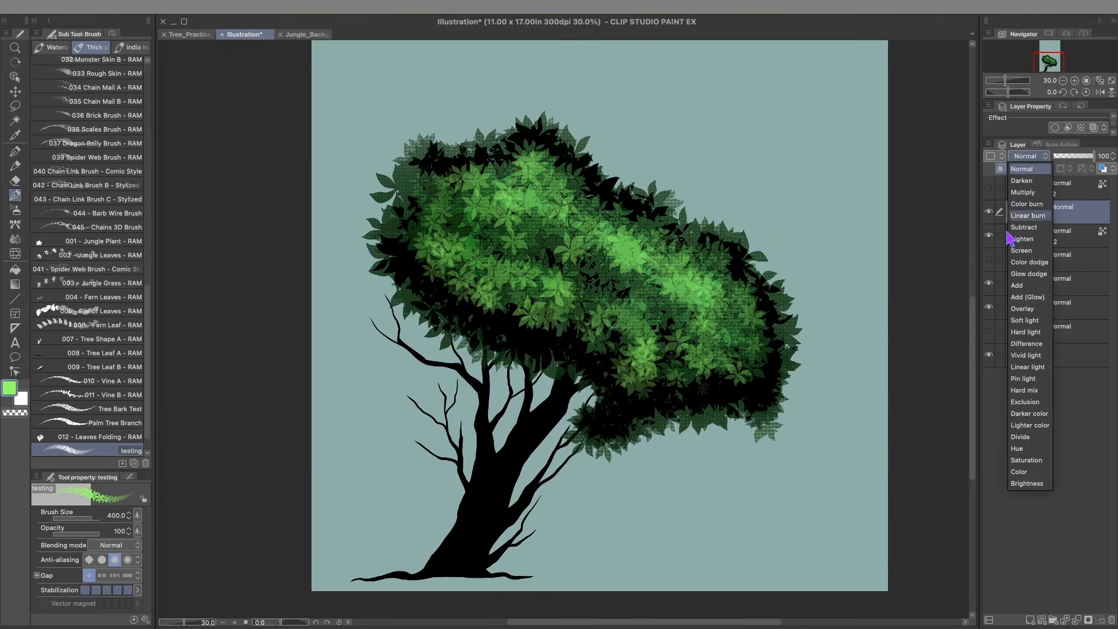
{"action": "left_click", "coordinate": [1016, 315]}
{"action": "left_click", "coordinate": [1017, 160]}
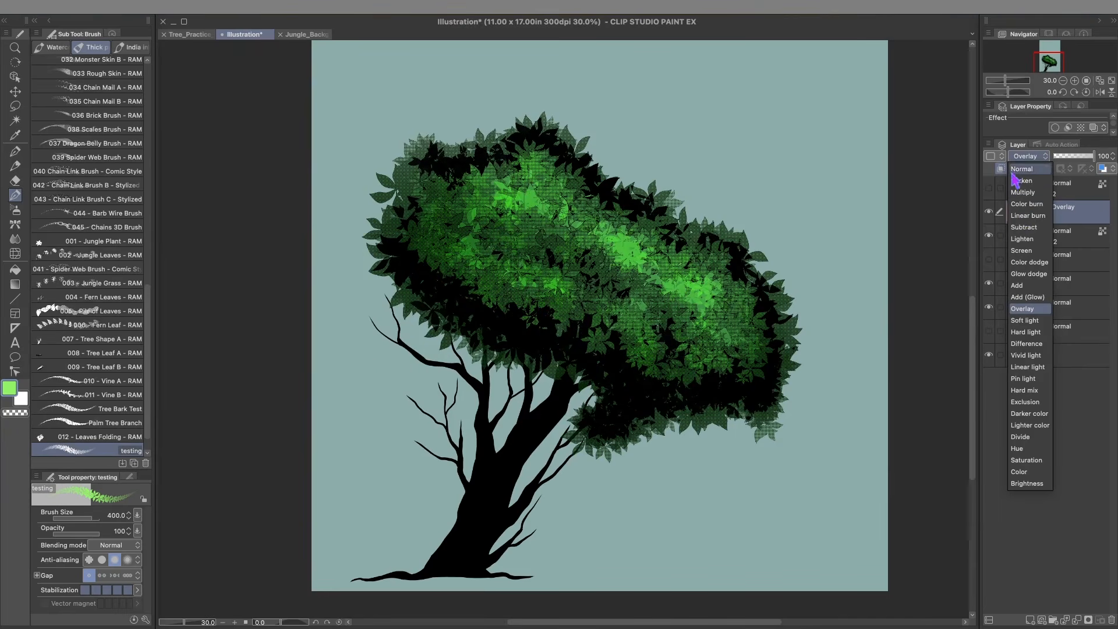
{"action": "left_click", "coordinate": [1021, 251]}
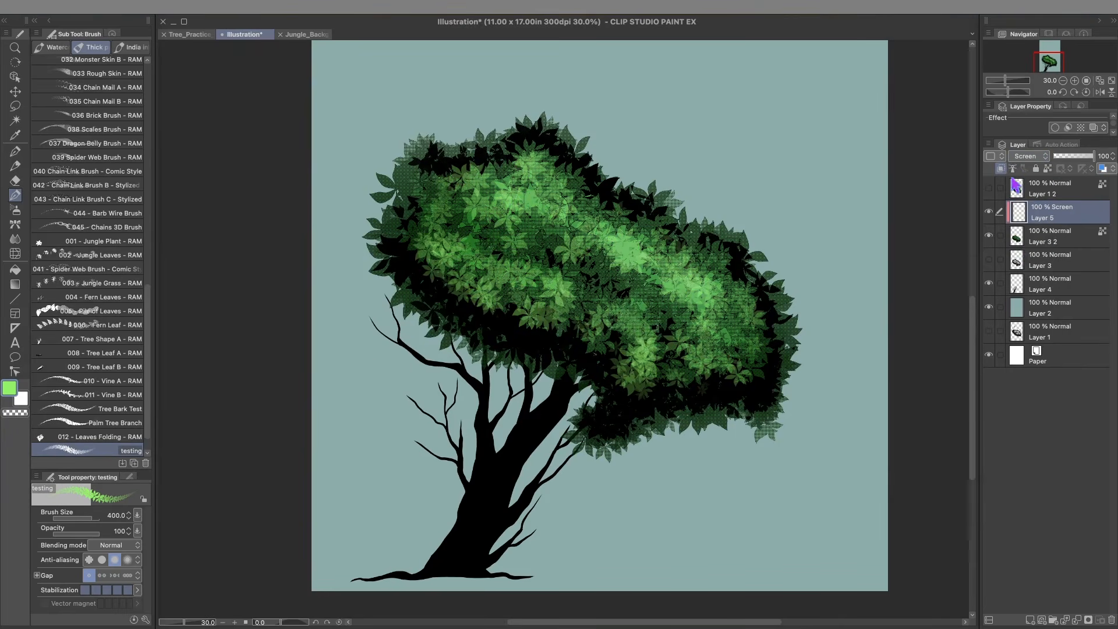
{"action": "left_click", "coordinate": [1018, 161]}
{"action": "left_click", "coordinate": [1018, 300]}
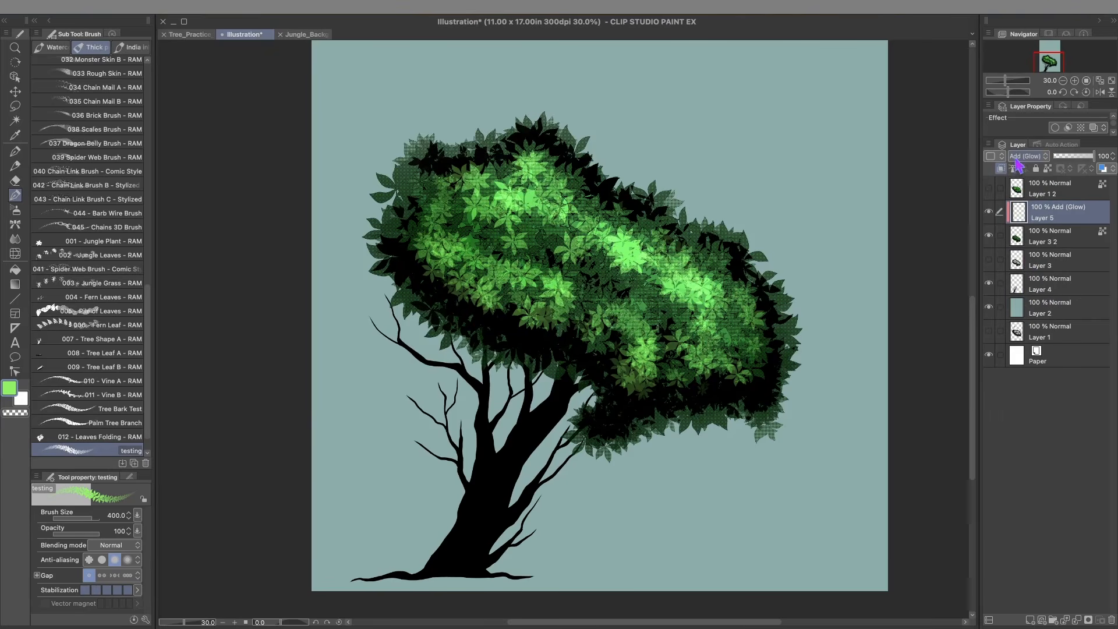
{"action": "left_click", "coordinate": [1018, 162]}
{"action": "left_click", "coordinate": [1019, 318]}
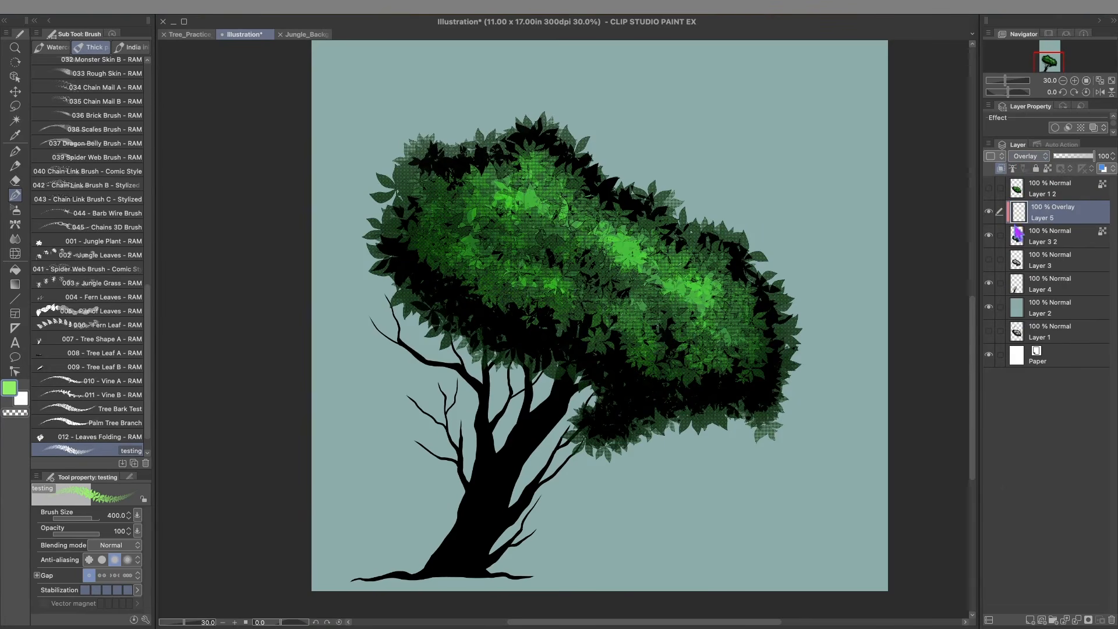
Try the Hard light, Vivid light, Color dodge, Add (Glow) and Add blending modes on Layer 5, and return it to Overlay.
{"action": "left_click", "coordinate": [1025, 162]}
{"action": "left_click", "coordinate": [1023, 336]}
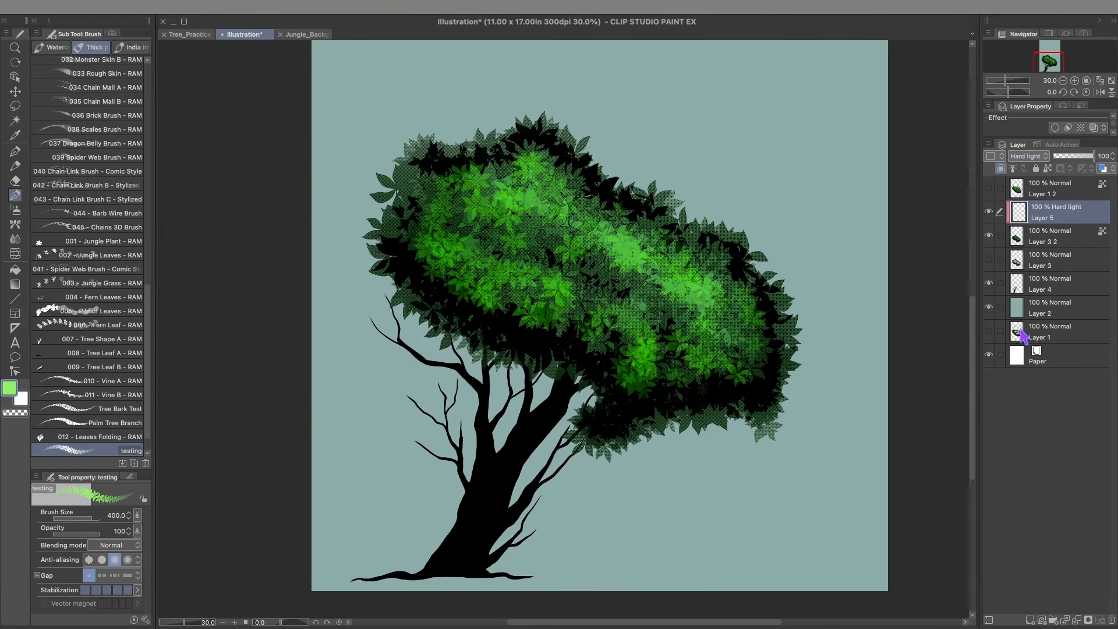
{"action": "left_click", "coordinate": [1025, 162]}
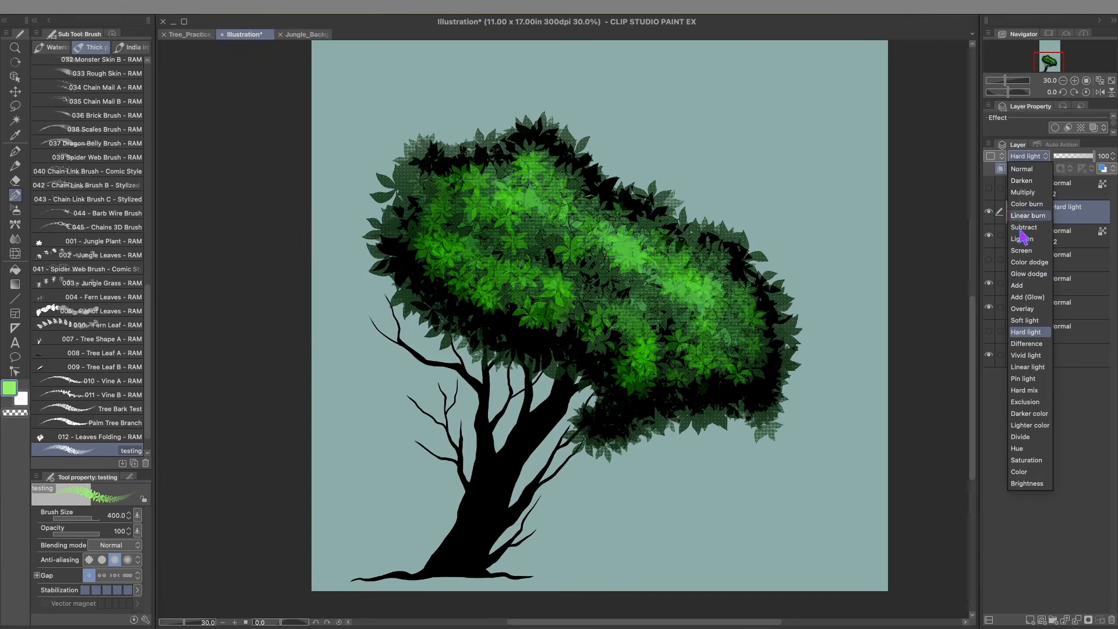
{"action": "left_click", "coordinate": [1025, 356]}
{"action": "left_click", "coordinate": [1020, 162]}
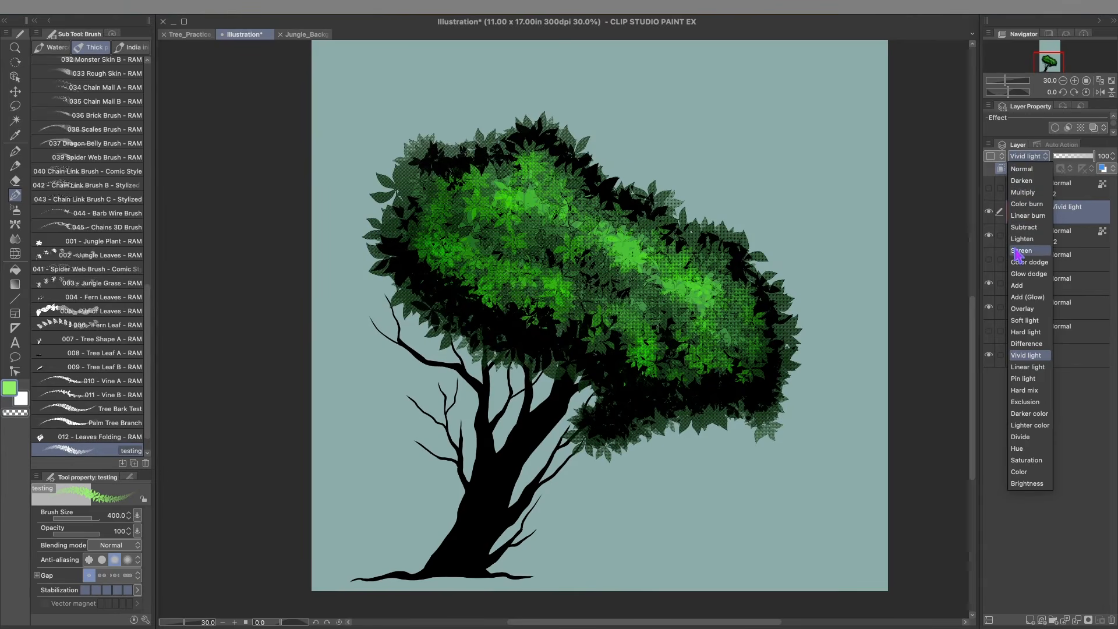
{"action": "left_click", "coordinate": [1027, 262]}
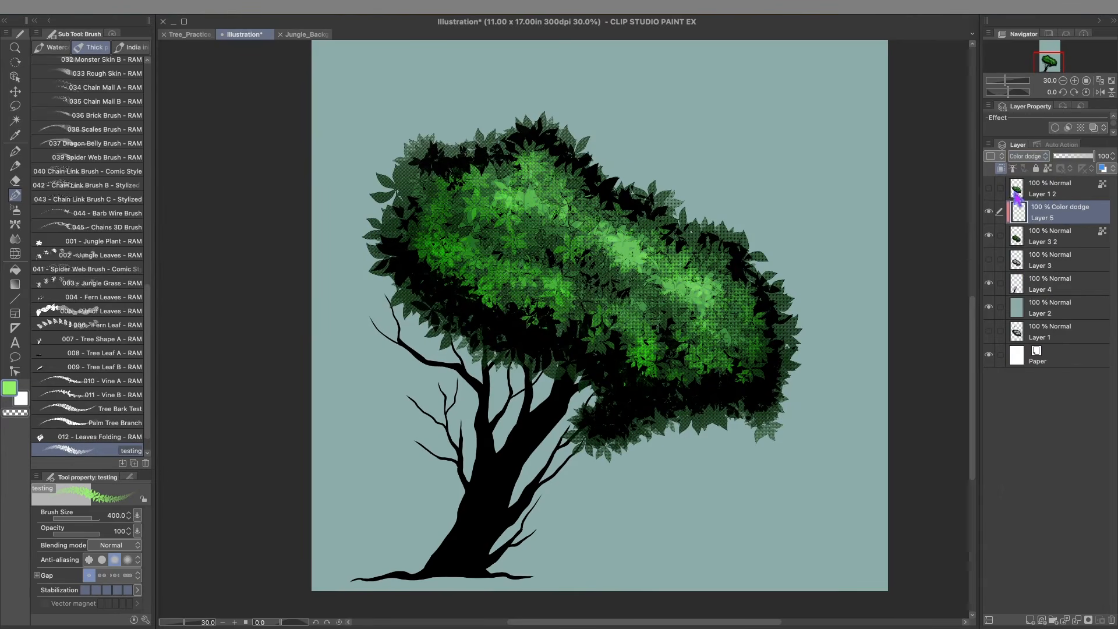
{"action": "left_click", "coordinate": [1021, 160]}
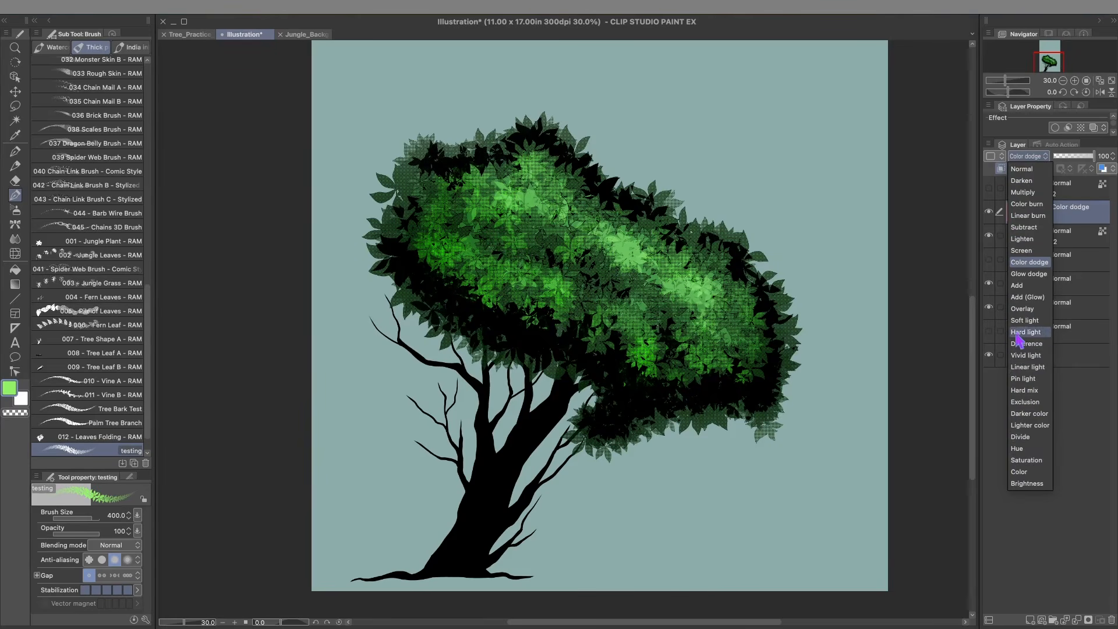
{"action": "left_click", "coordinate": [1026, 297]}
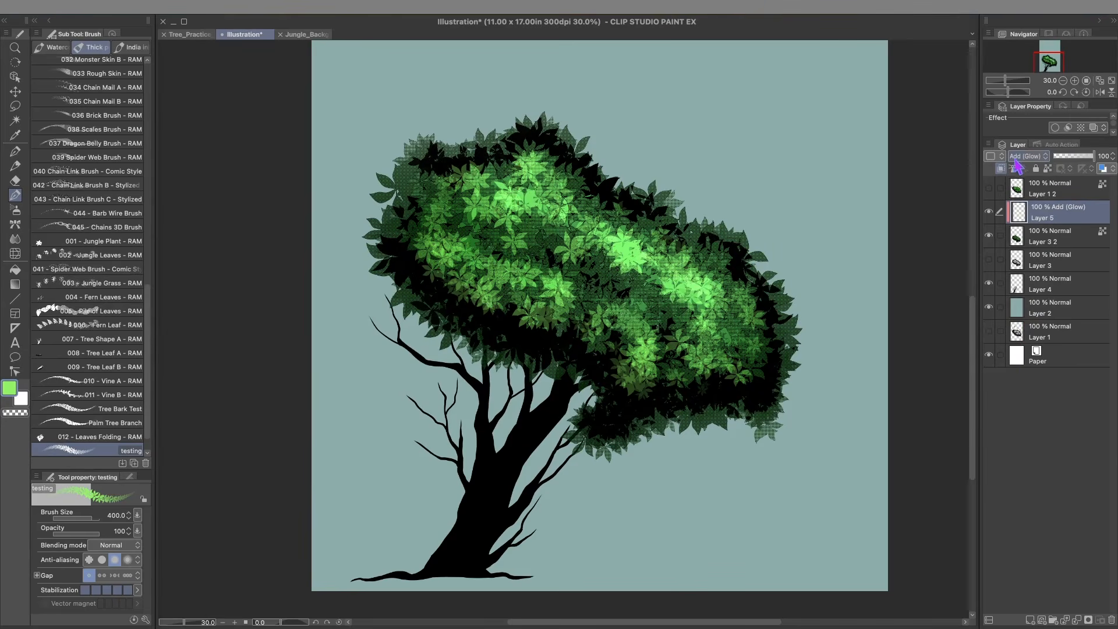
{"action": "left_click", "coordinate": [1022, 157]}
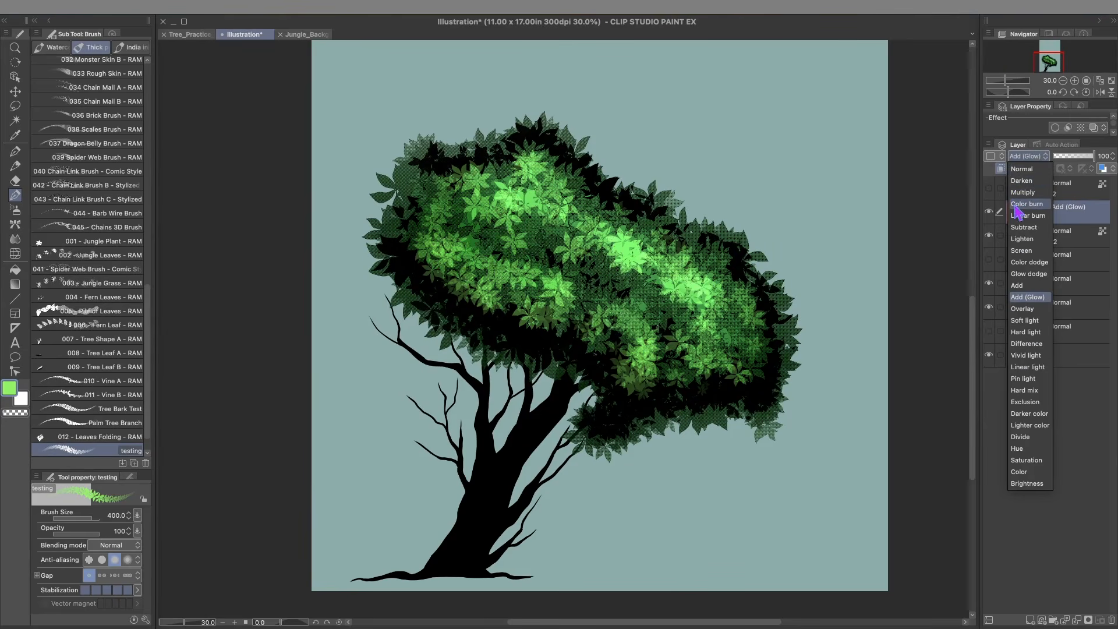
{"action": "left_click", "coordinate": [1018, 286]}
{"action": "left_click", "coordinate": [1023, 157]}
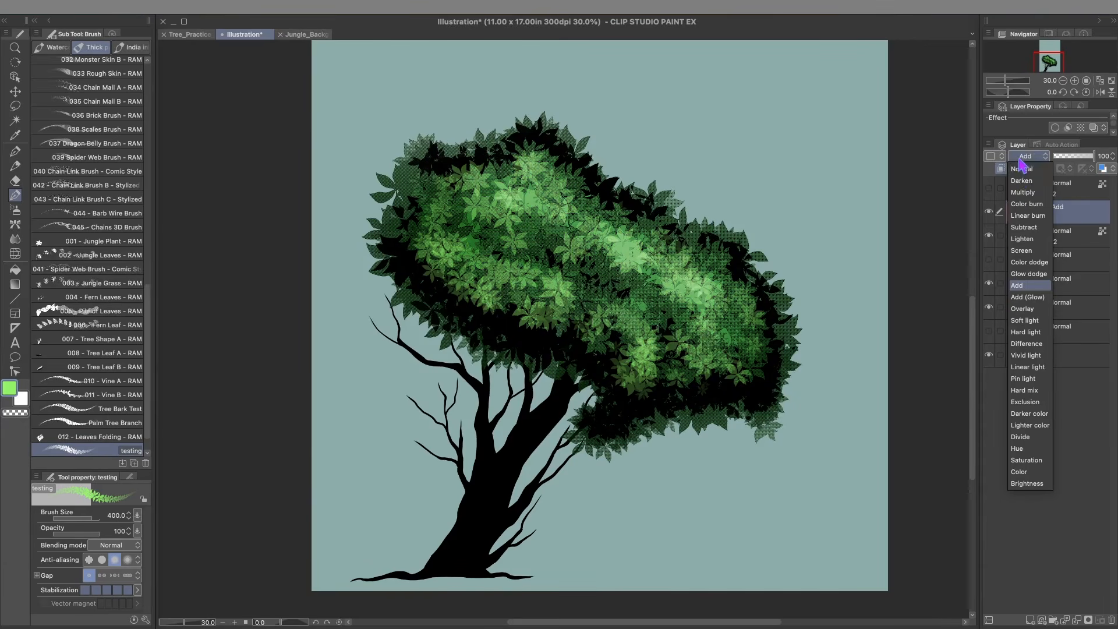
{"action": "left_click", "coordinate": [1021, 309]}
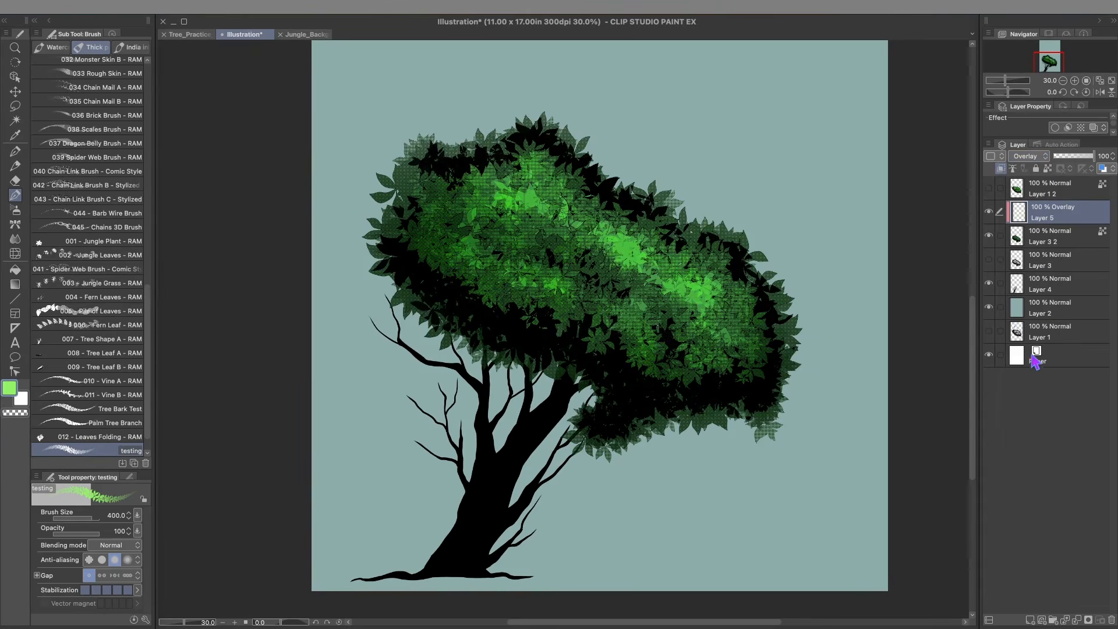